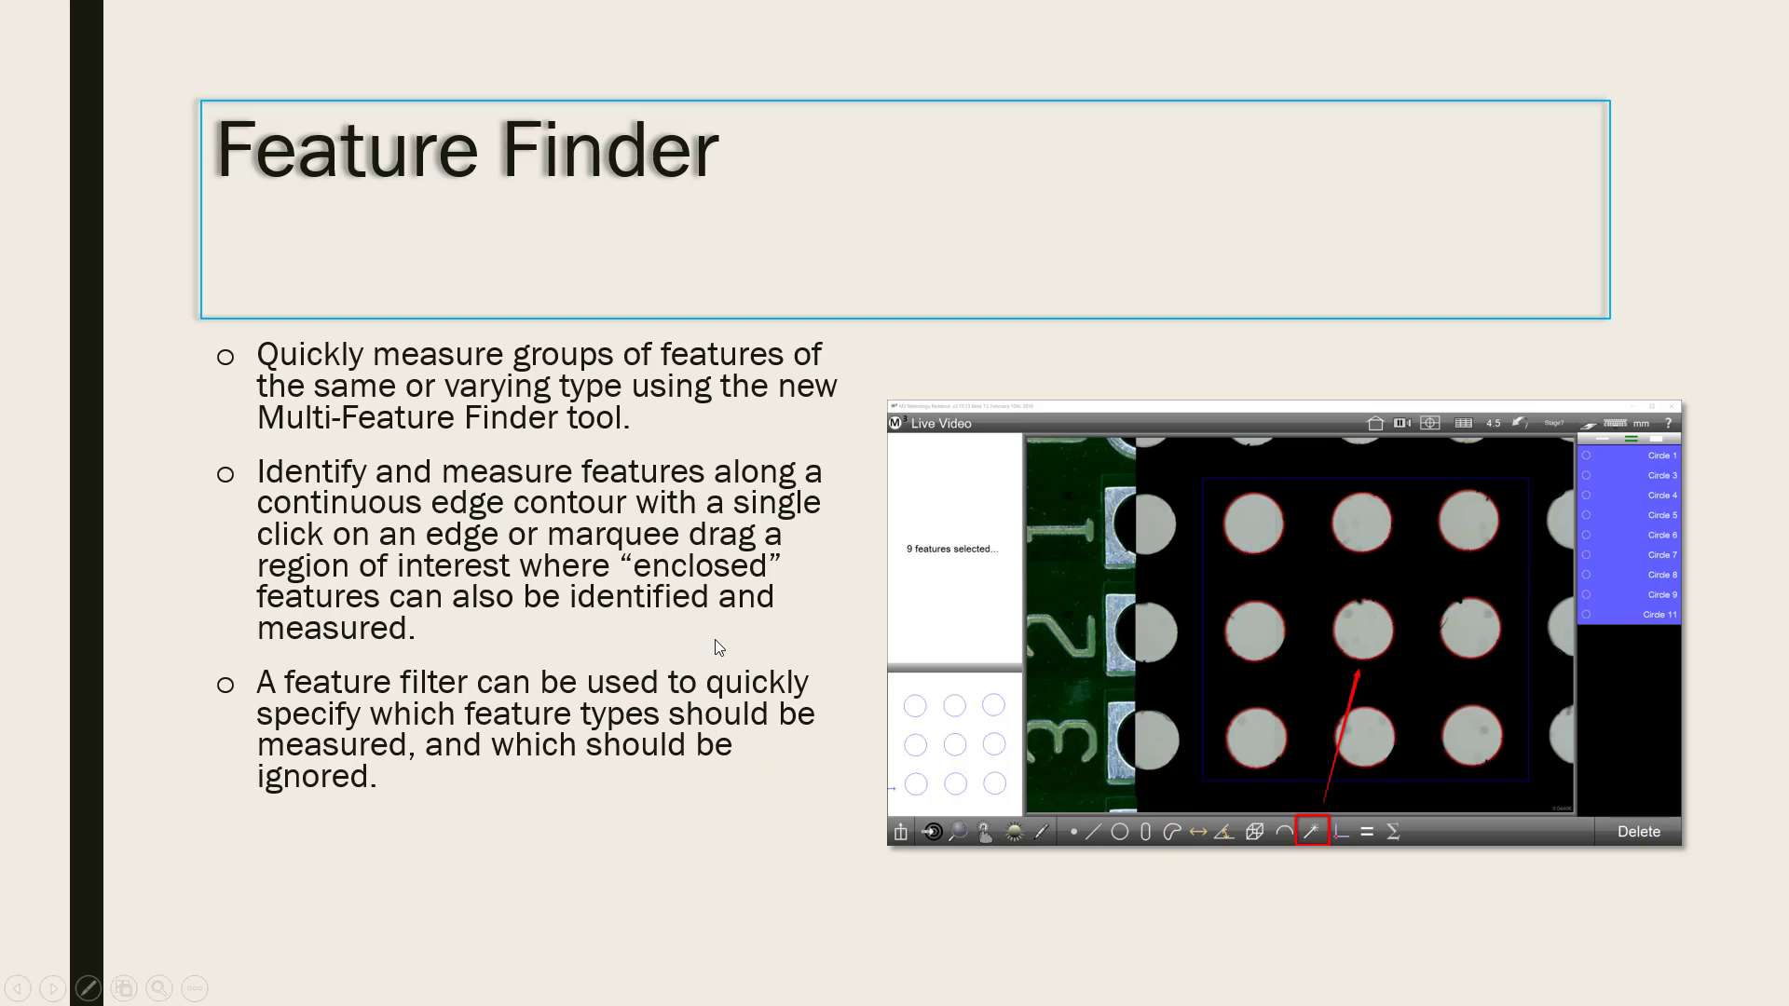
# Alt+Tab from the PowerPoint slideshow to the M3 metrology software's live video
pyautogui.hotkey('alt', 'Tab')
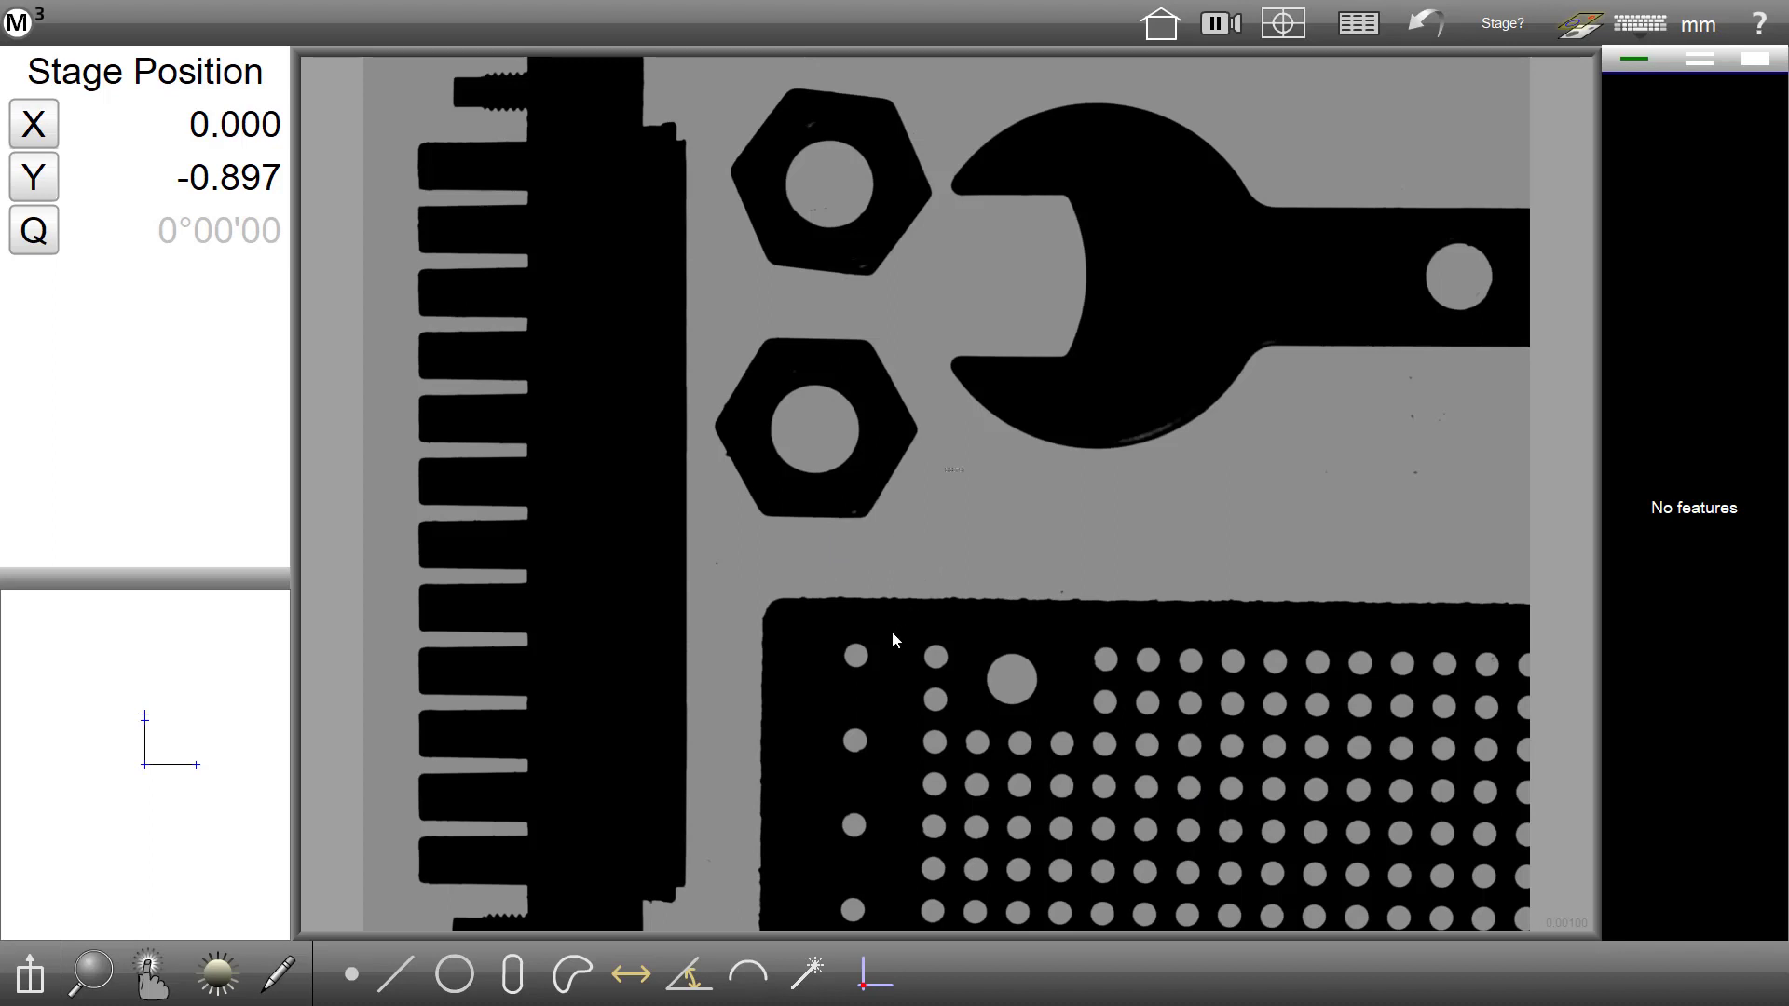
# Set 'Display multi-measure button' to Desktop in the Desktop settings and return to live video
pyautogui.click(809, 971)
pyautogui.click(18, 22)
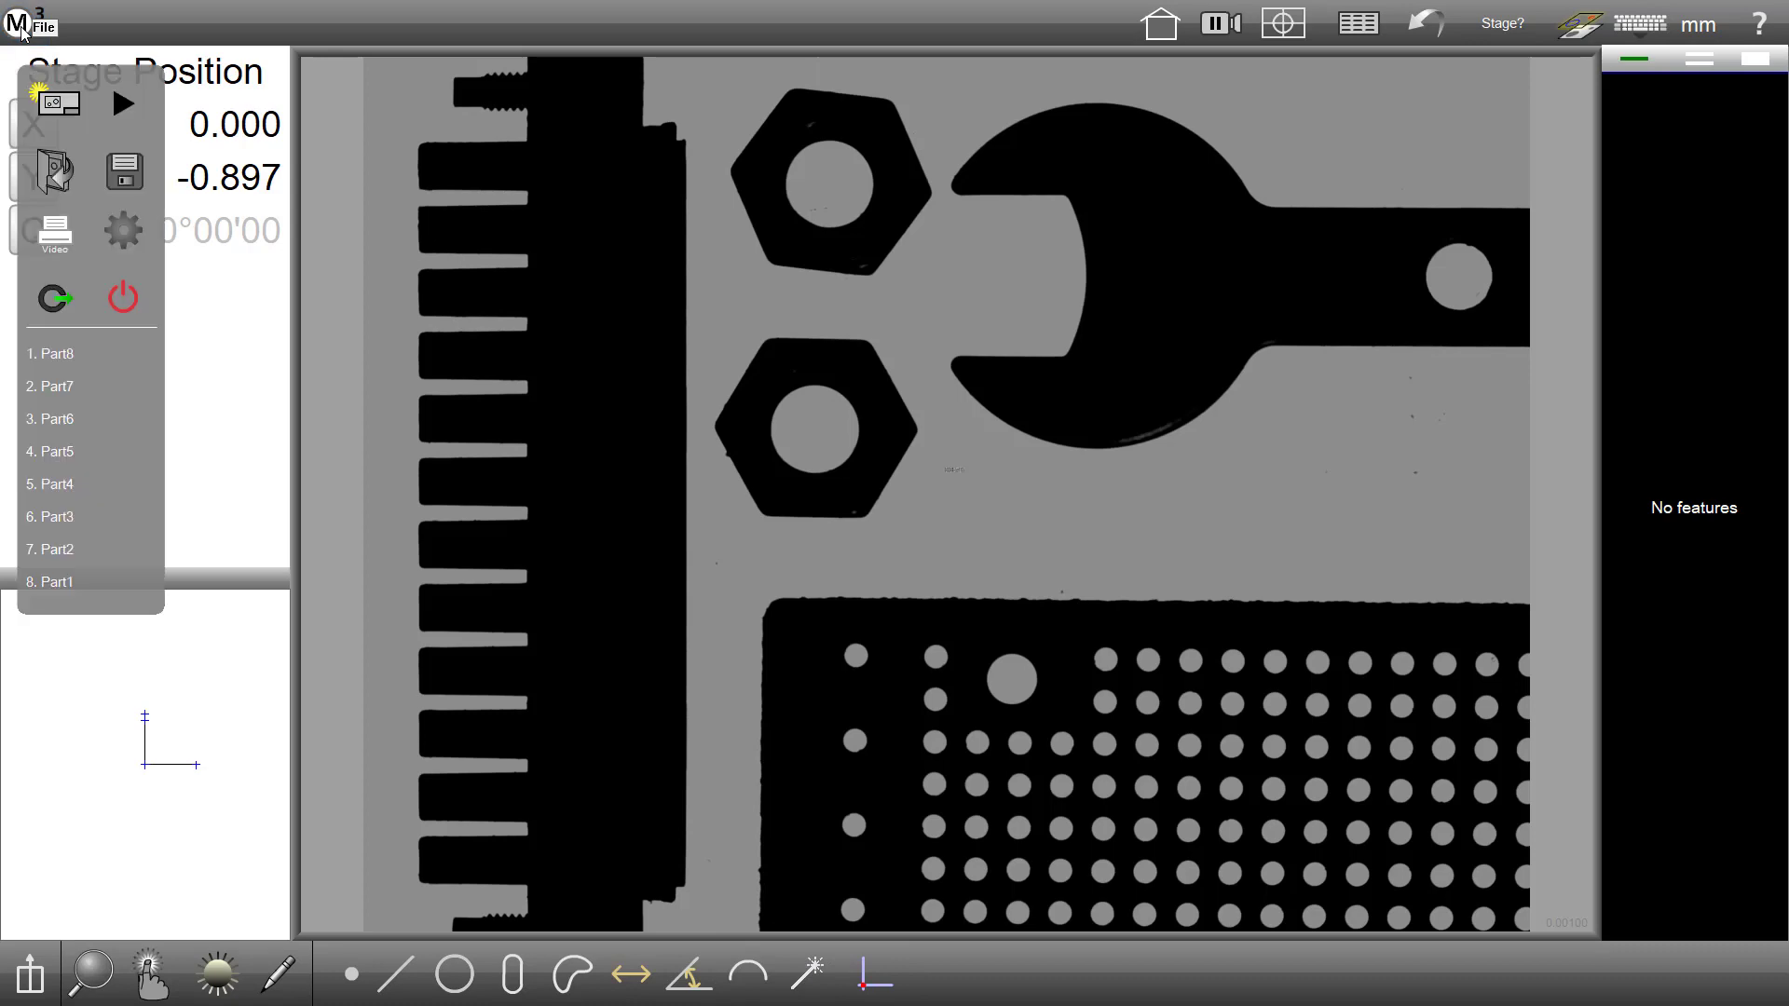
pyautogui.click(124, 240)
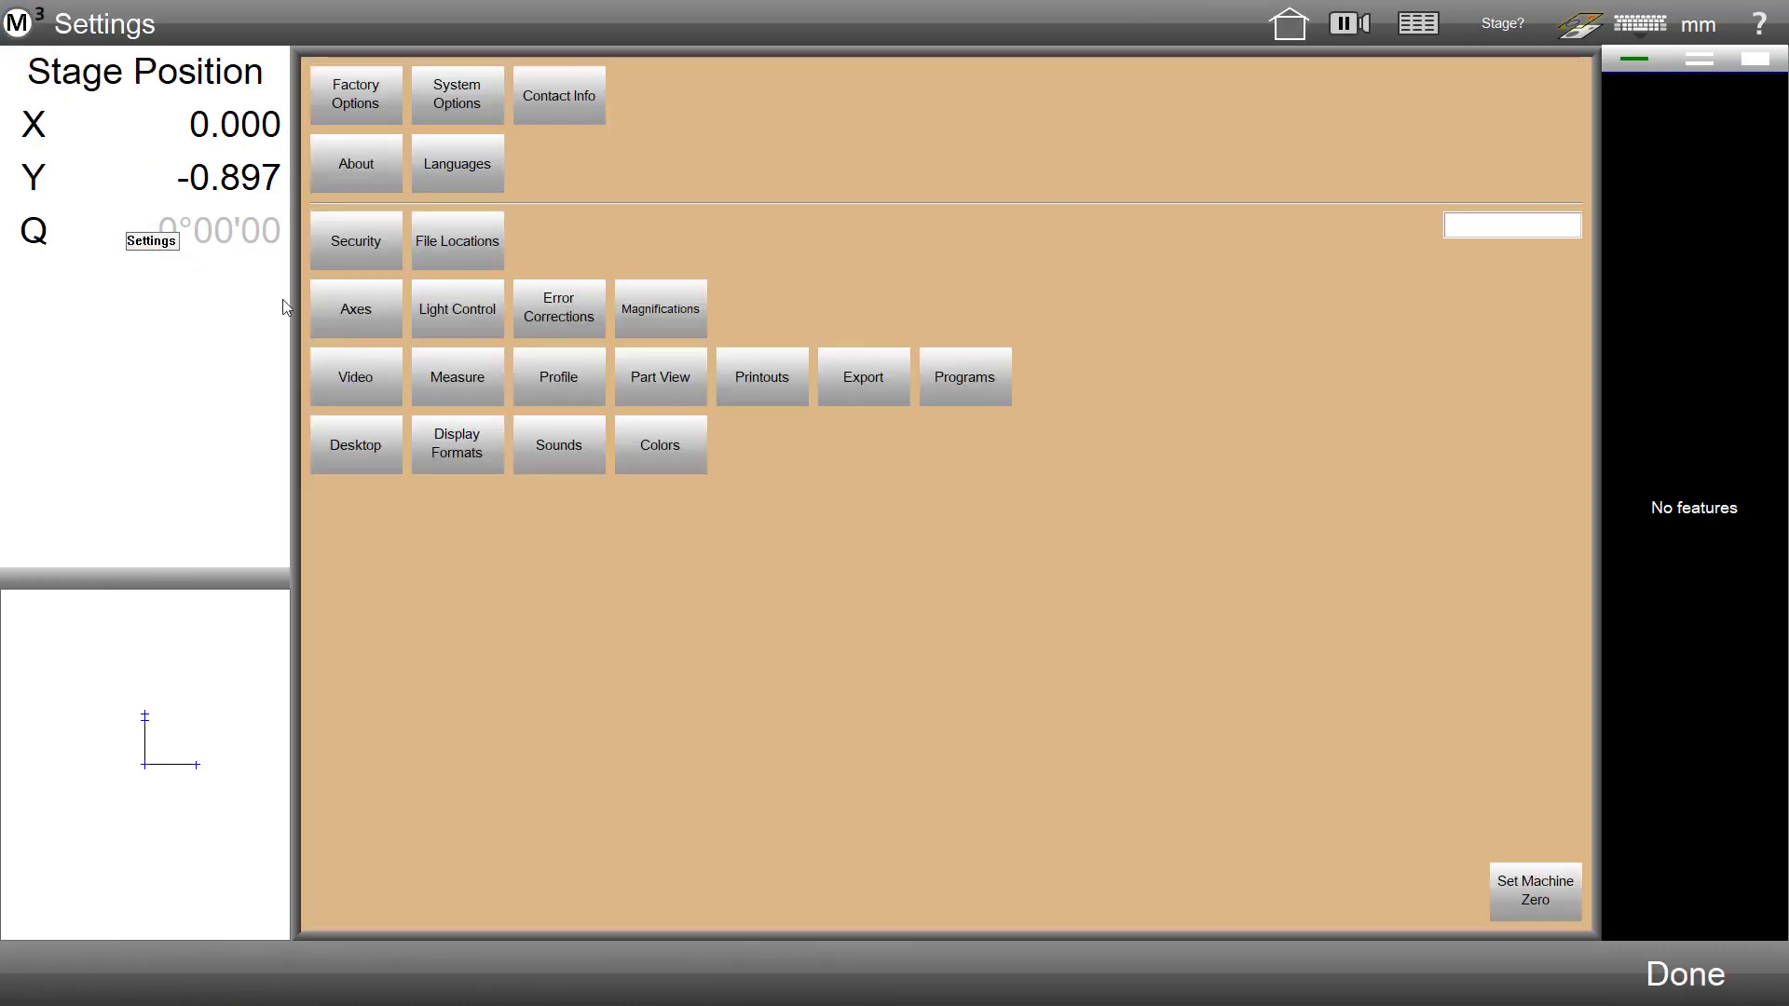
pyautogui.click(363, 445)
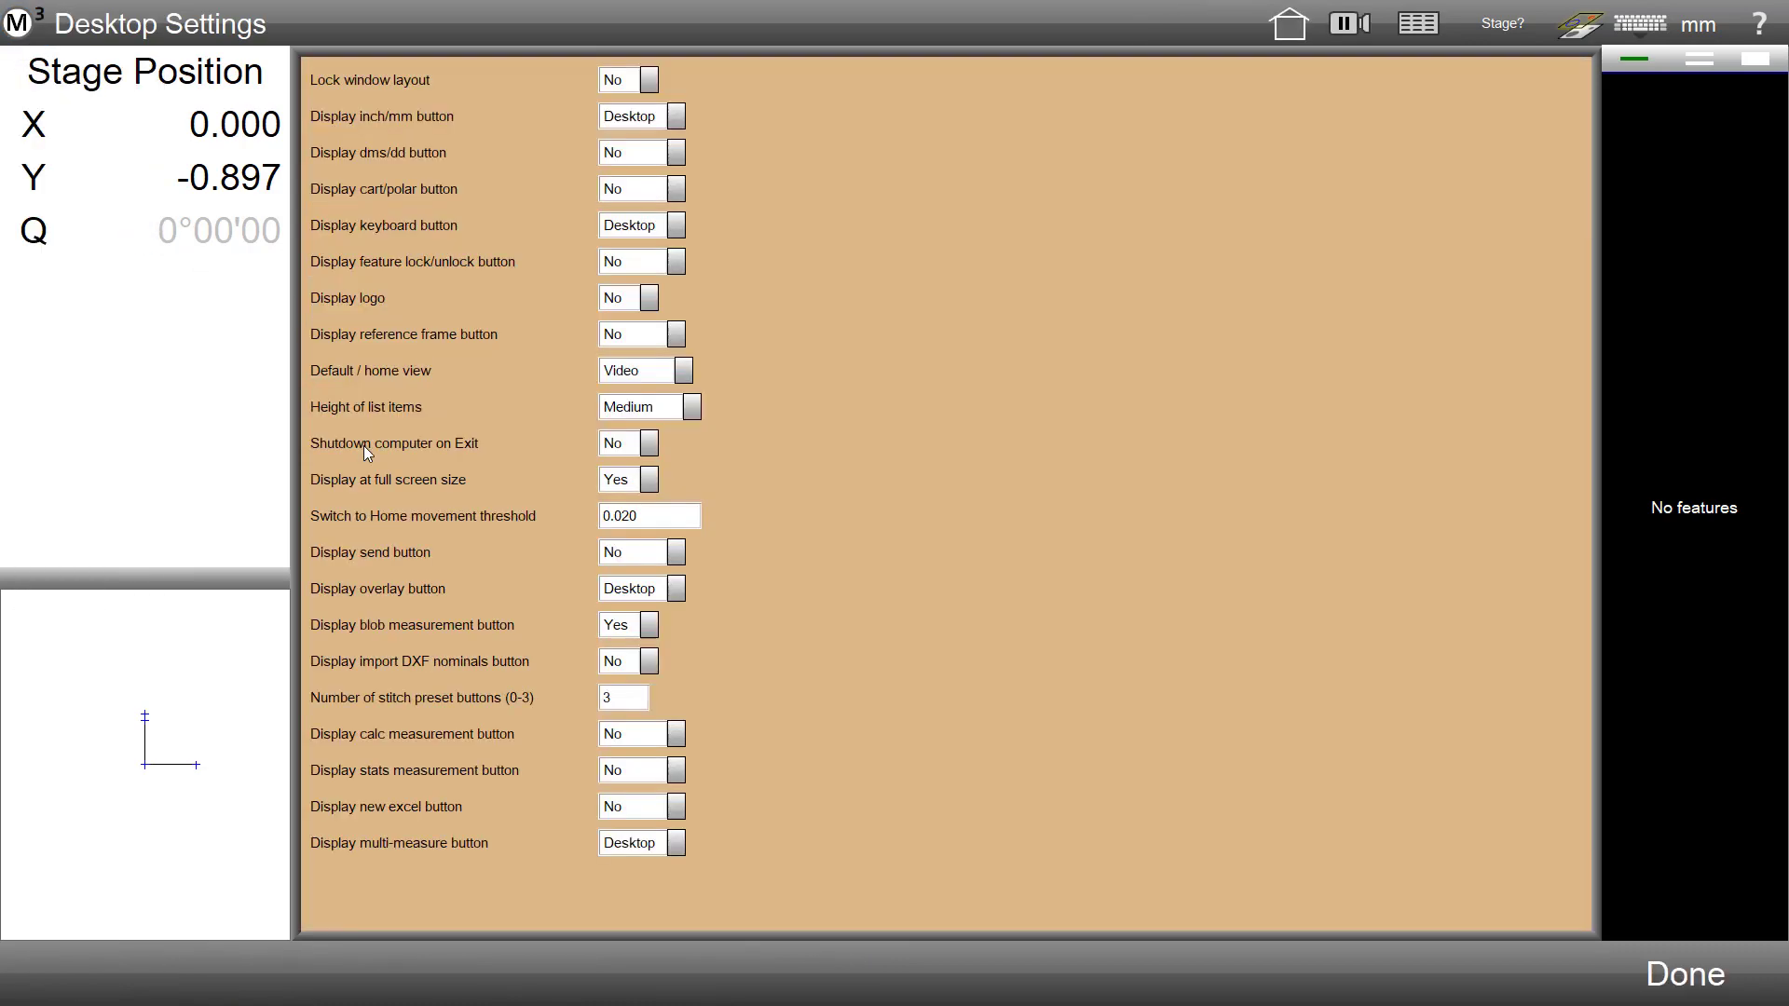
pyautogui.click(675, 843)
pyautogui.click(623, 870)
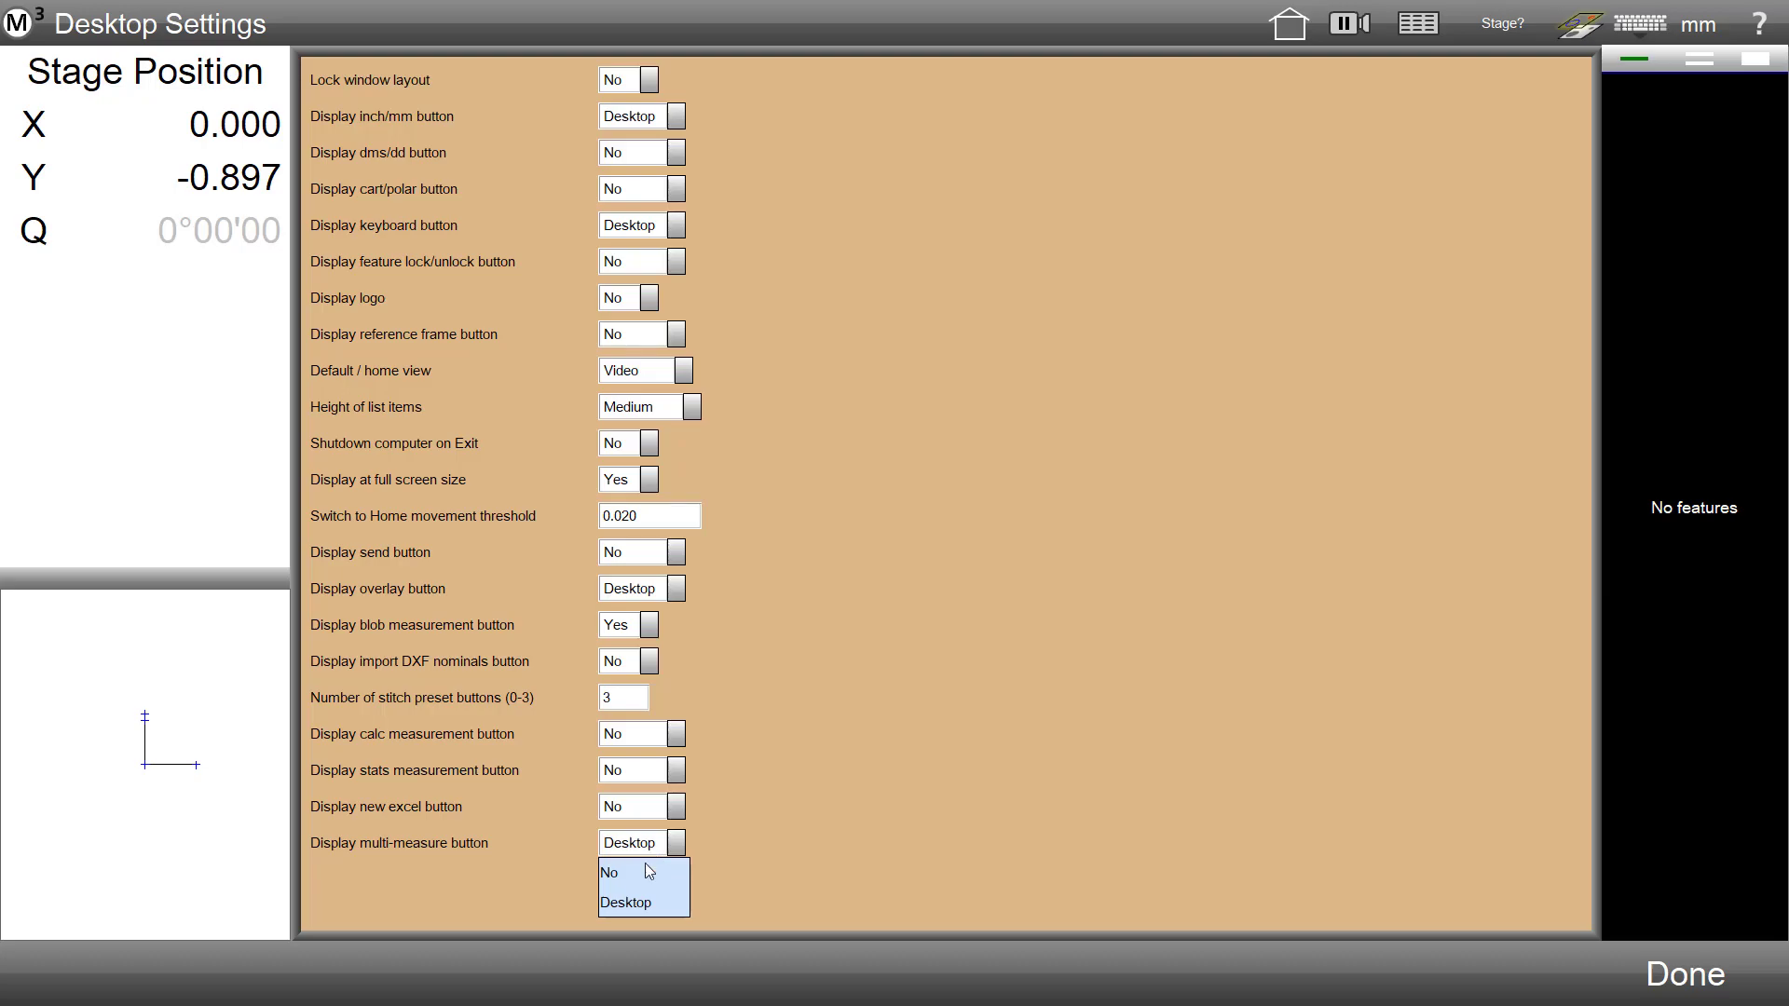
pyautogui.click(629, 901)
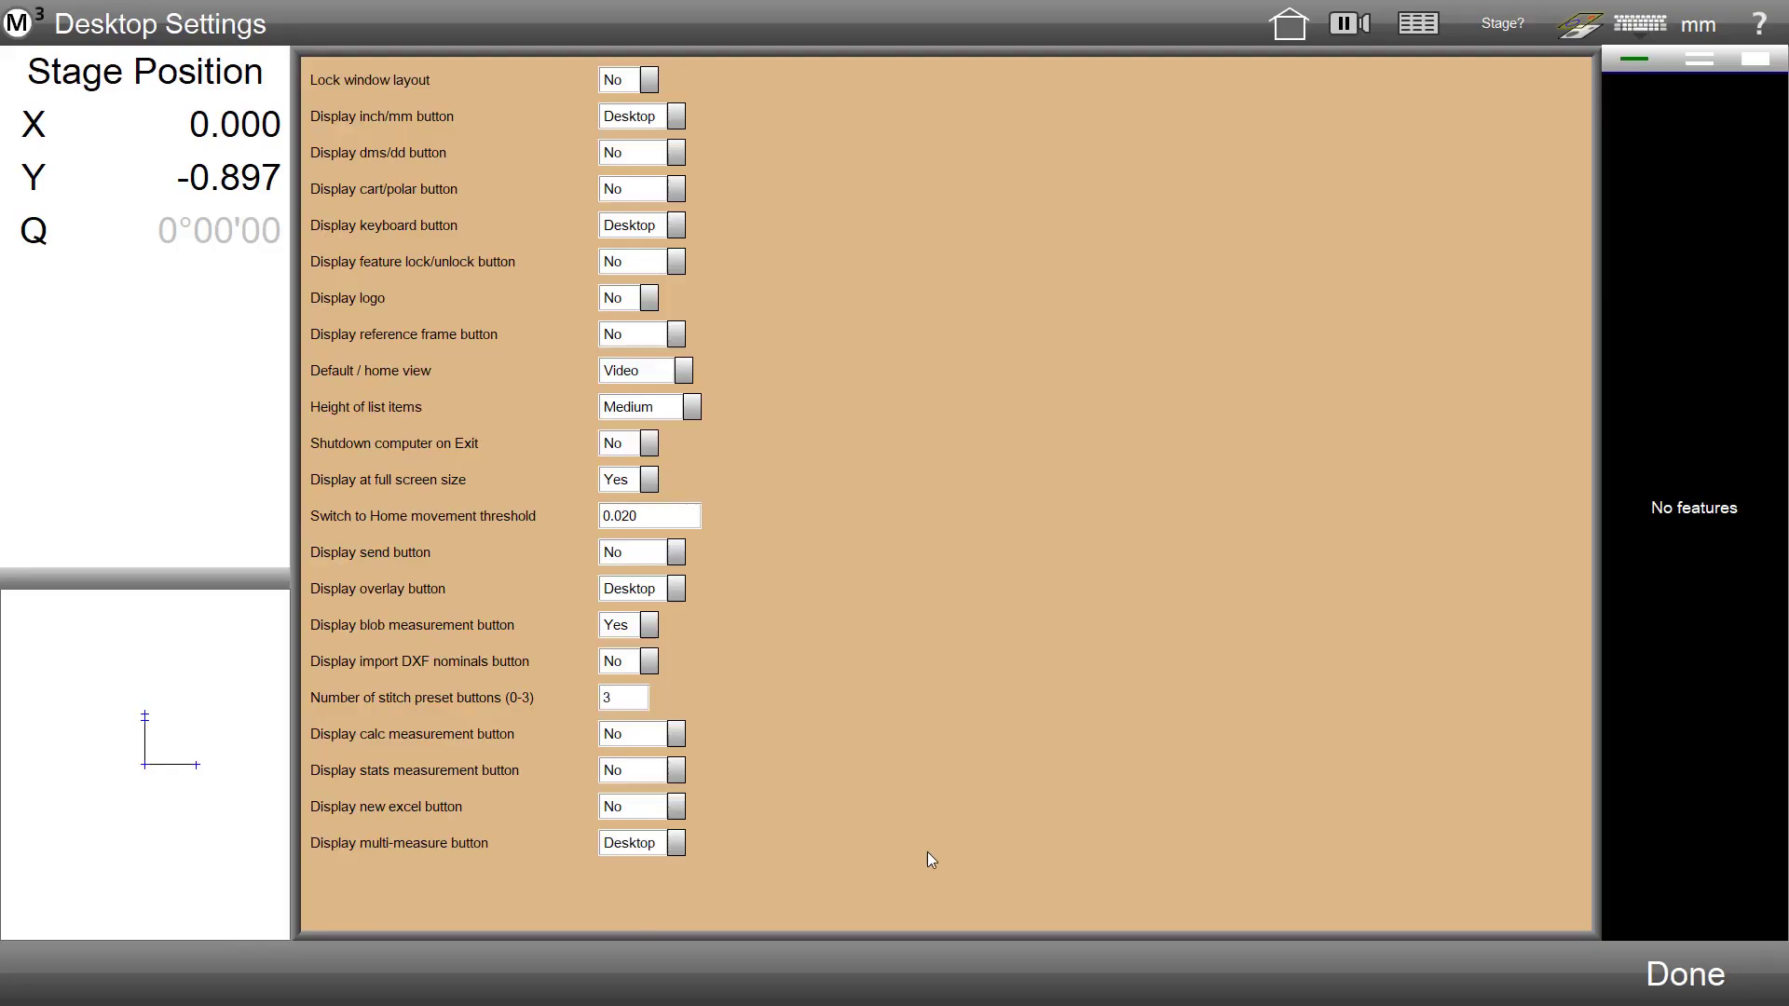
pyautogui.click(1705, 974)
pyautogui.click(1703, 969)
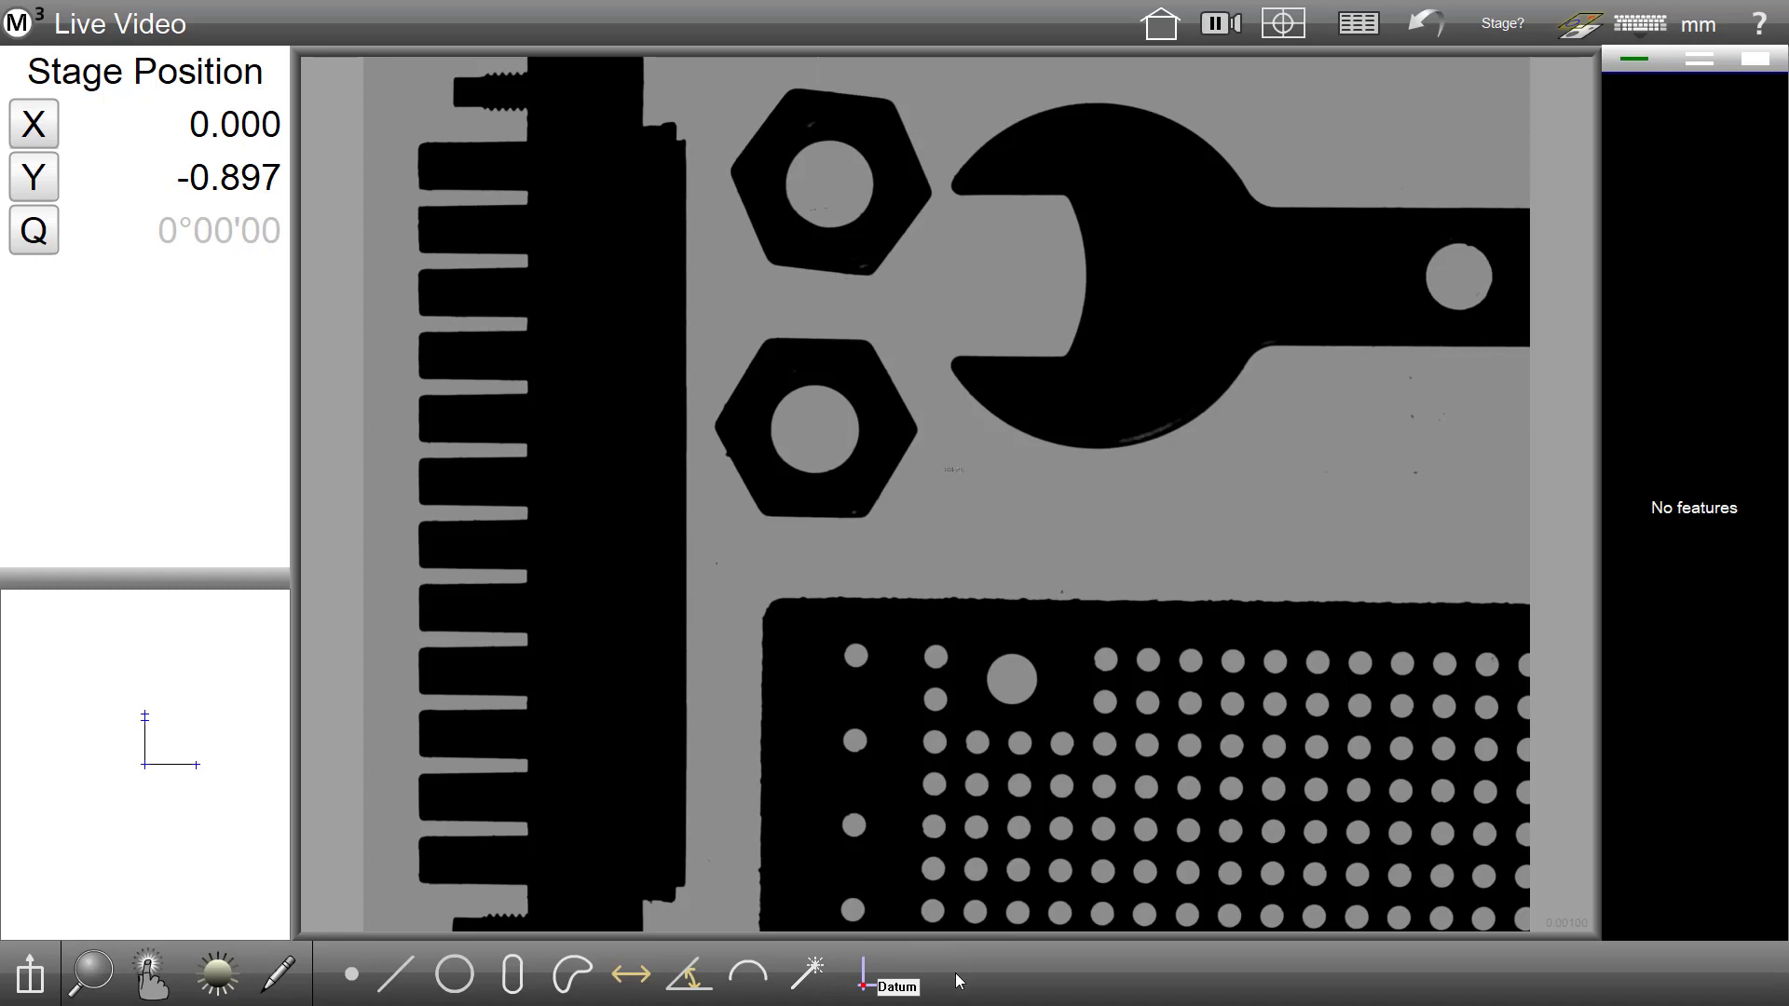
# Multi-Measure the upper hex nut's outline, then the hole plate's corner edges
pyautogui.click(805, 964)
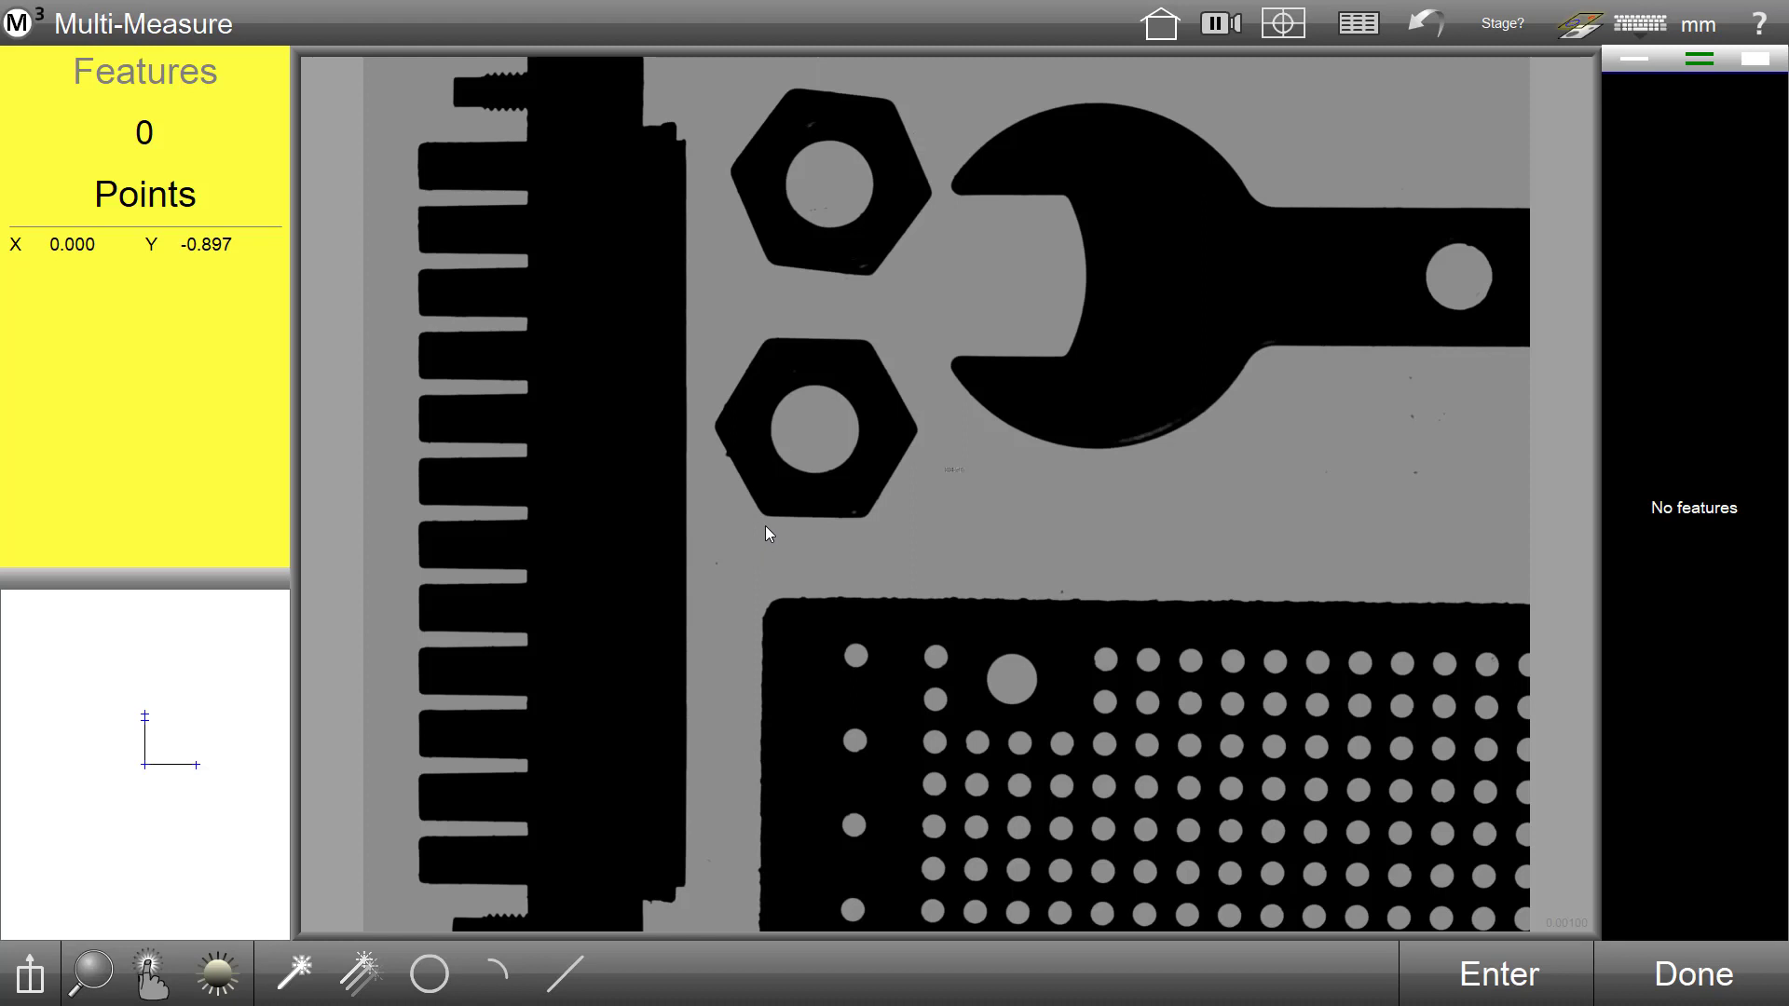
pyautogui.click(807, 270)
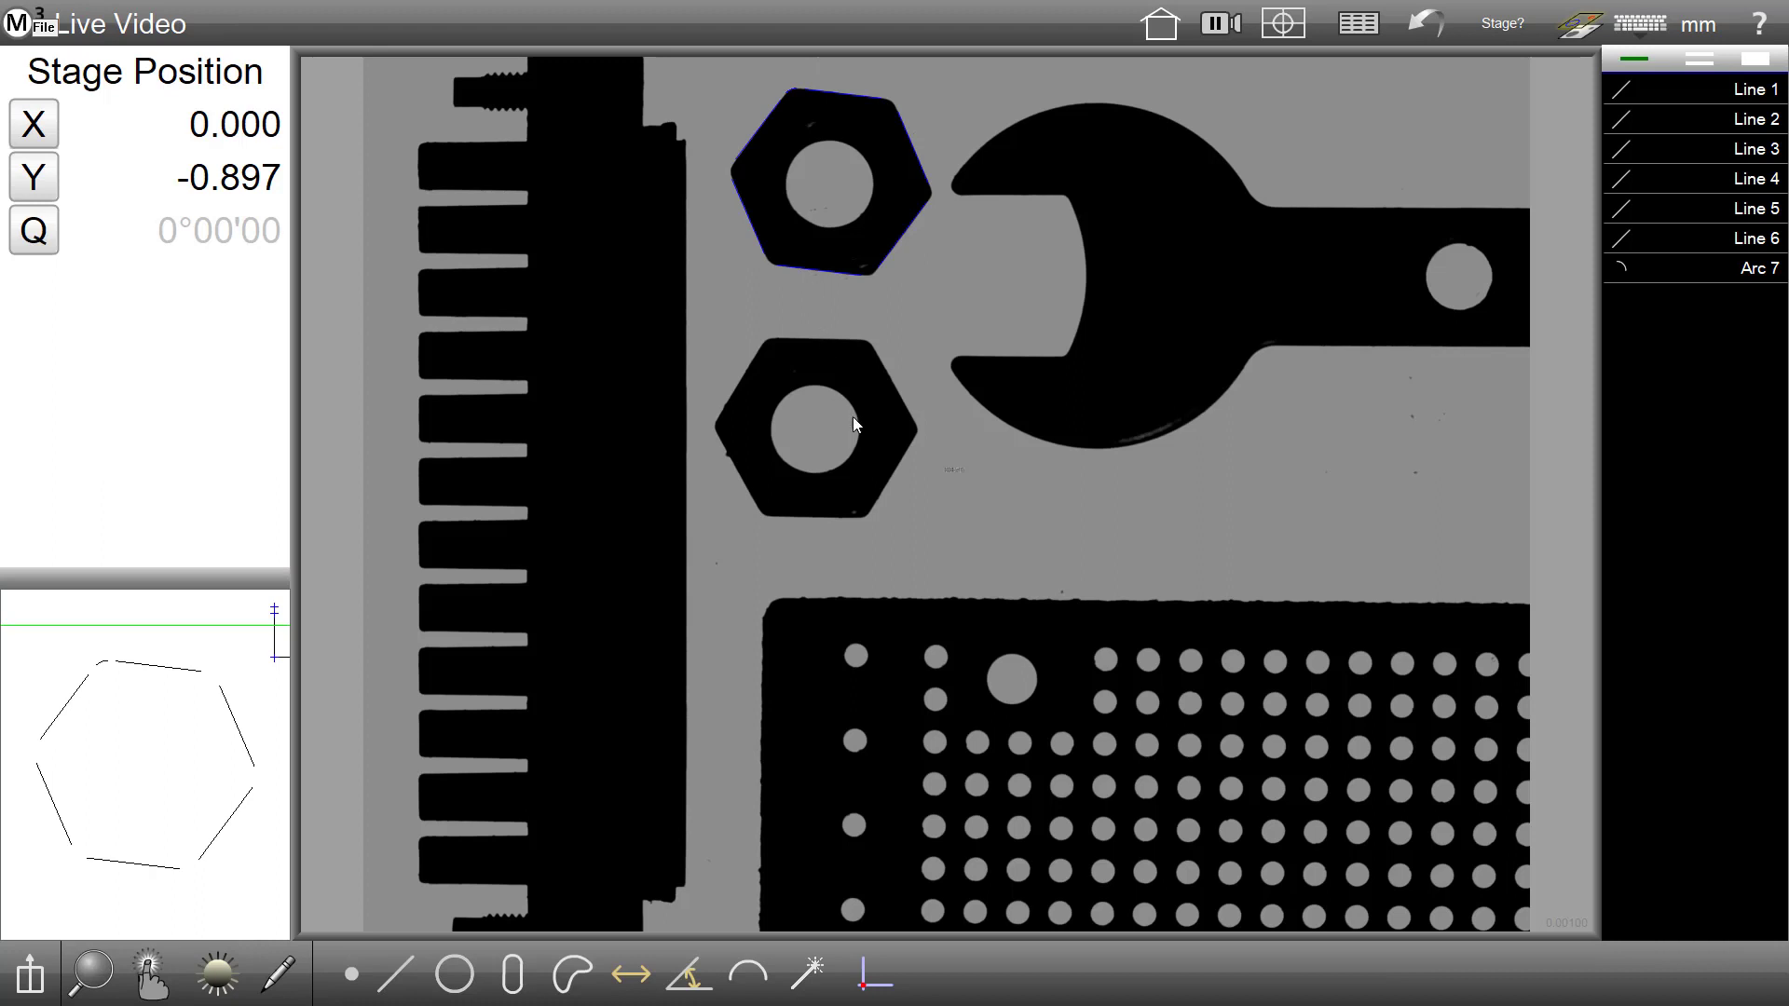
pyautogui.click(809, 969)
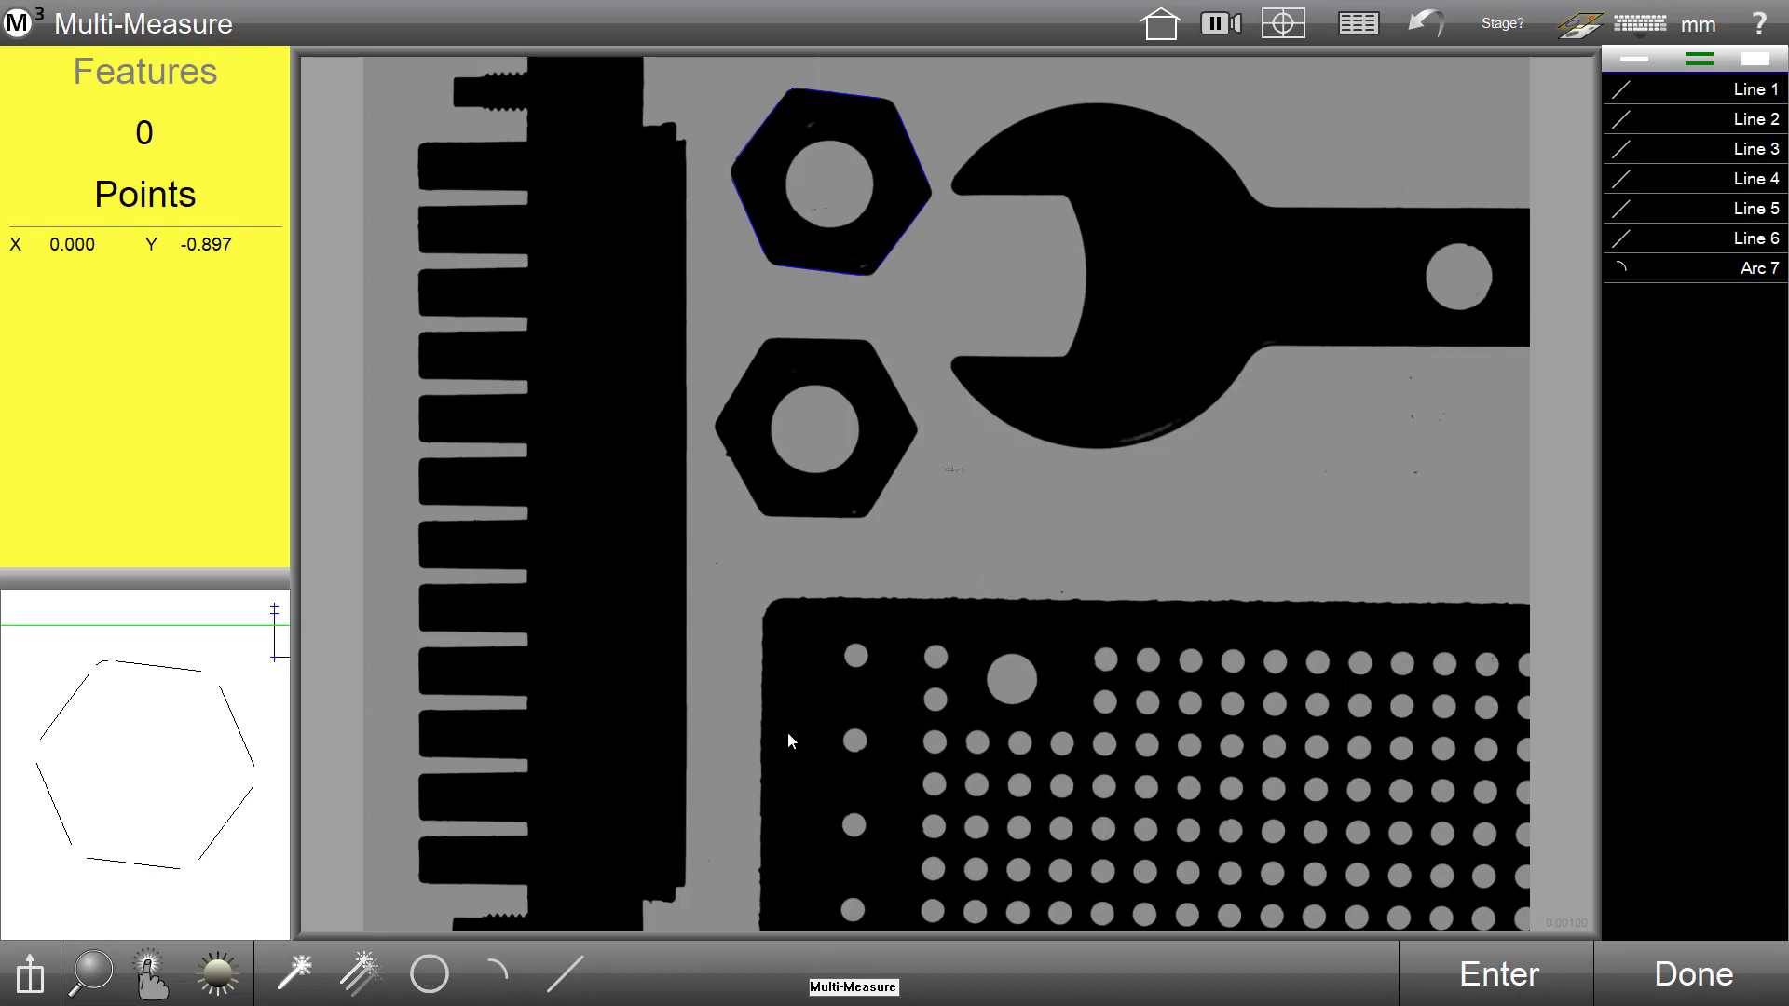
pyautogui.click(766, 758)
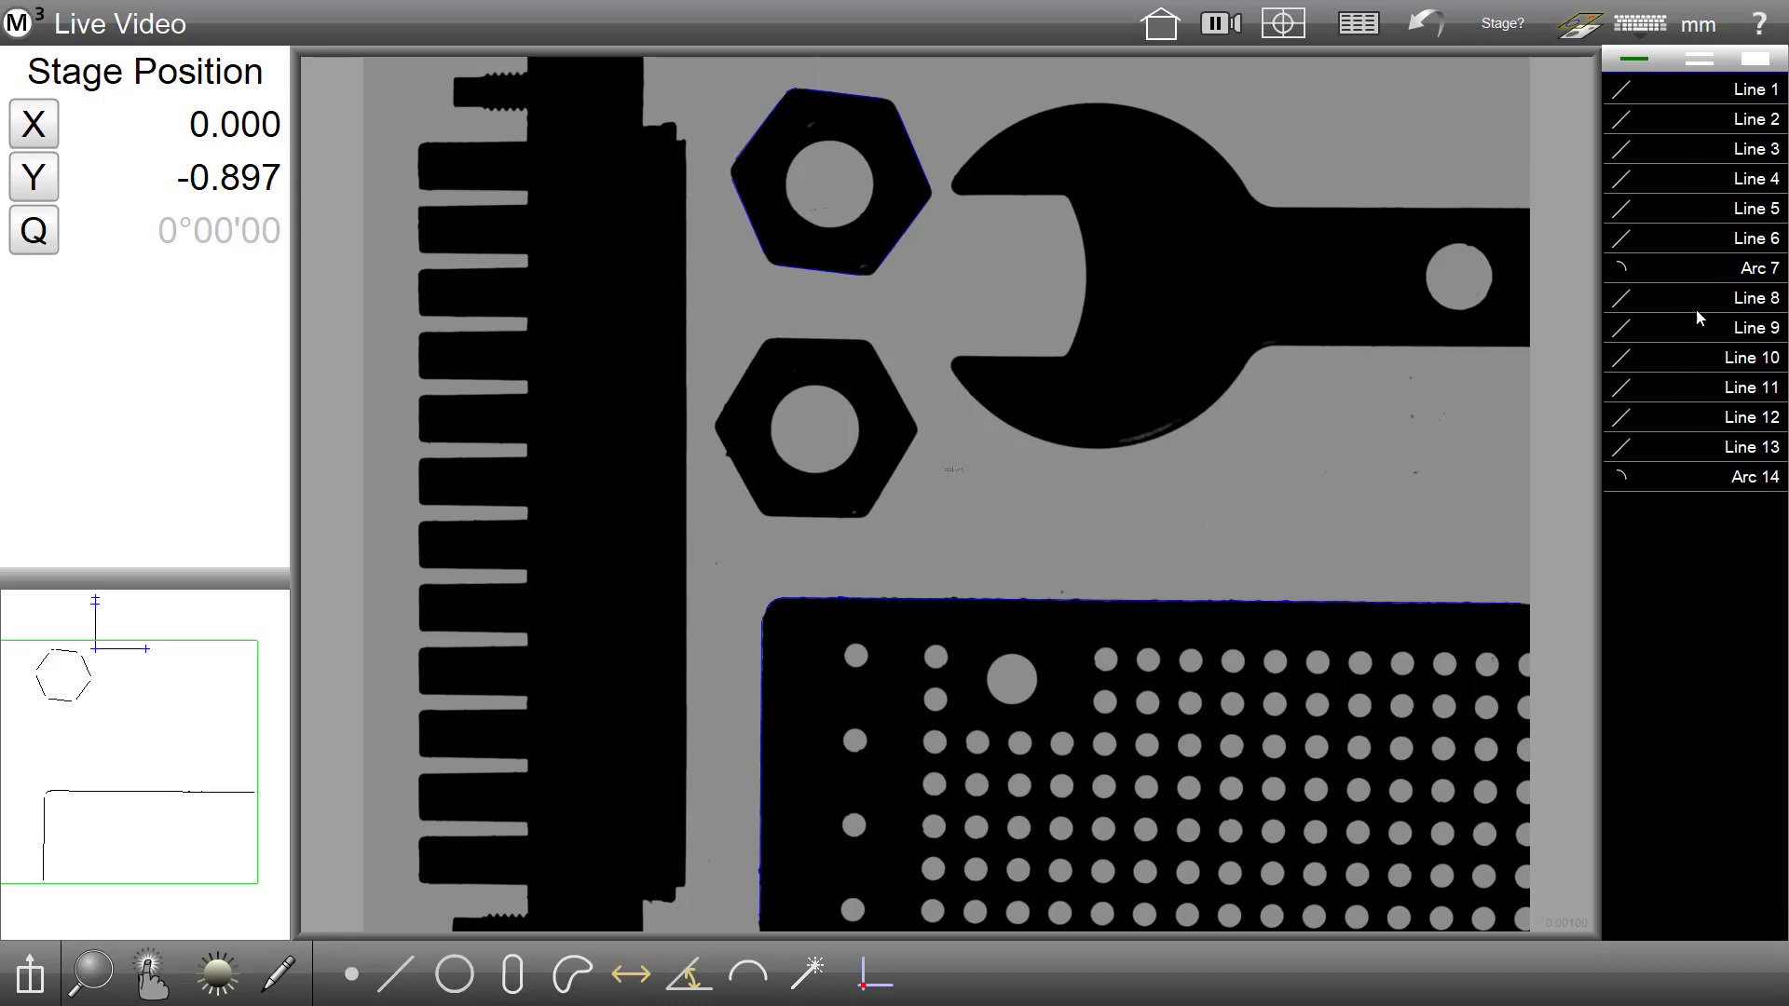
# Start a new part, confirming that all existing features are cleared
pyautogui.click(17, 35)
pyautogui.click(58, 101)
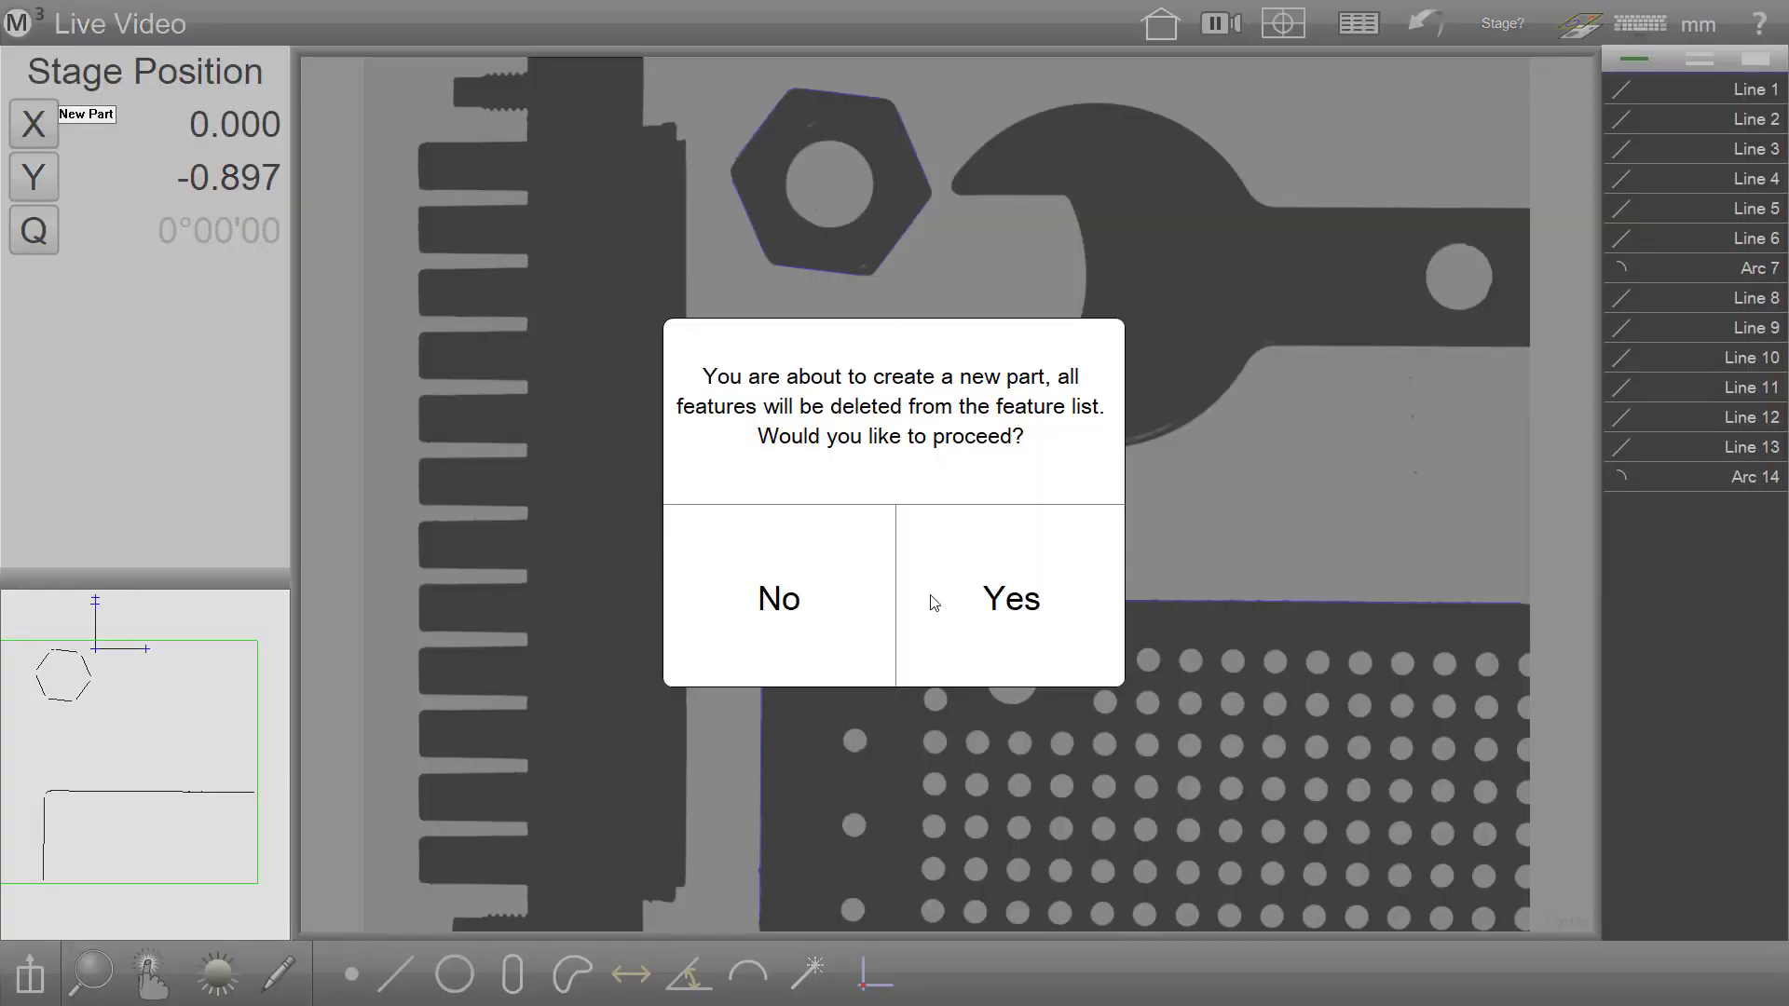
pyautogui.click(1029, 601)
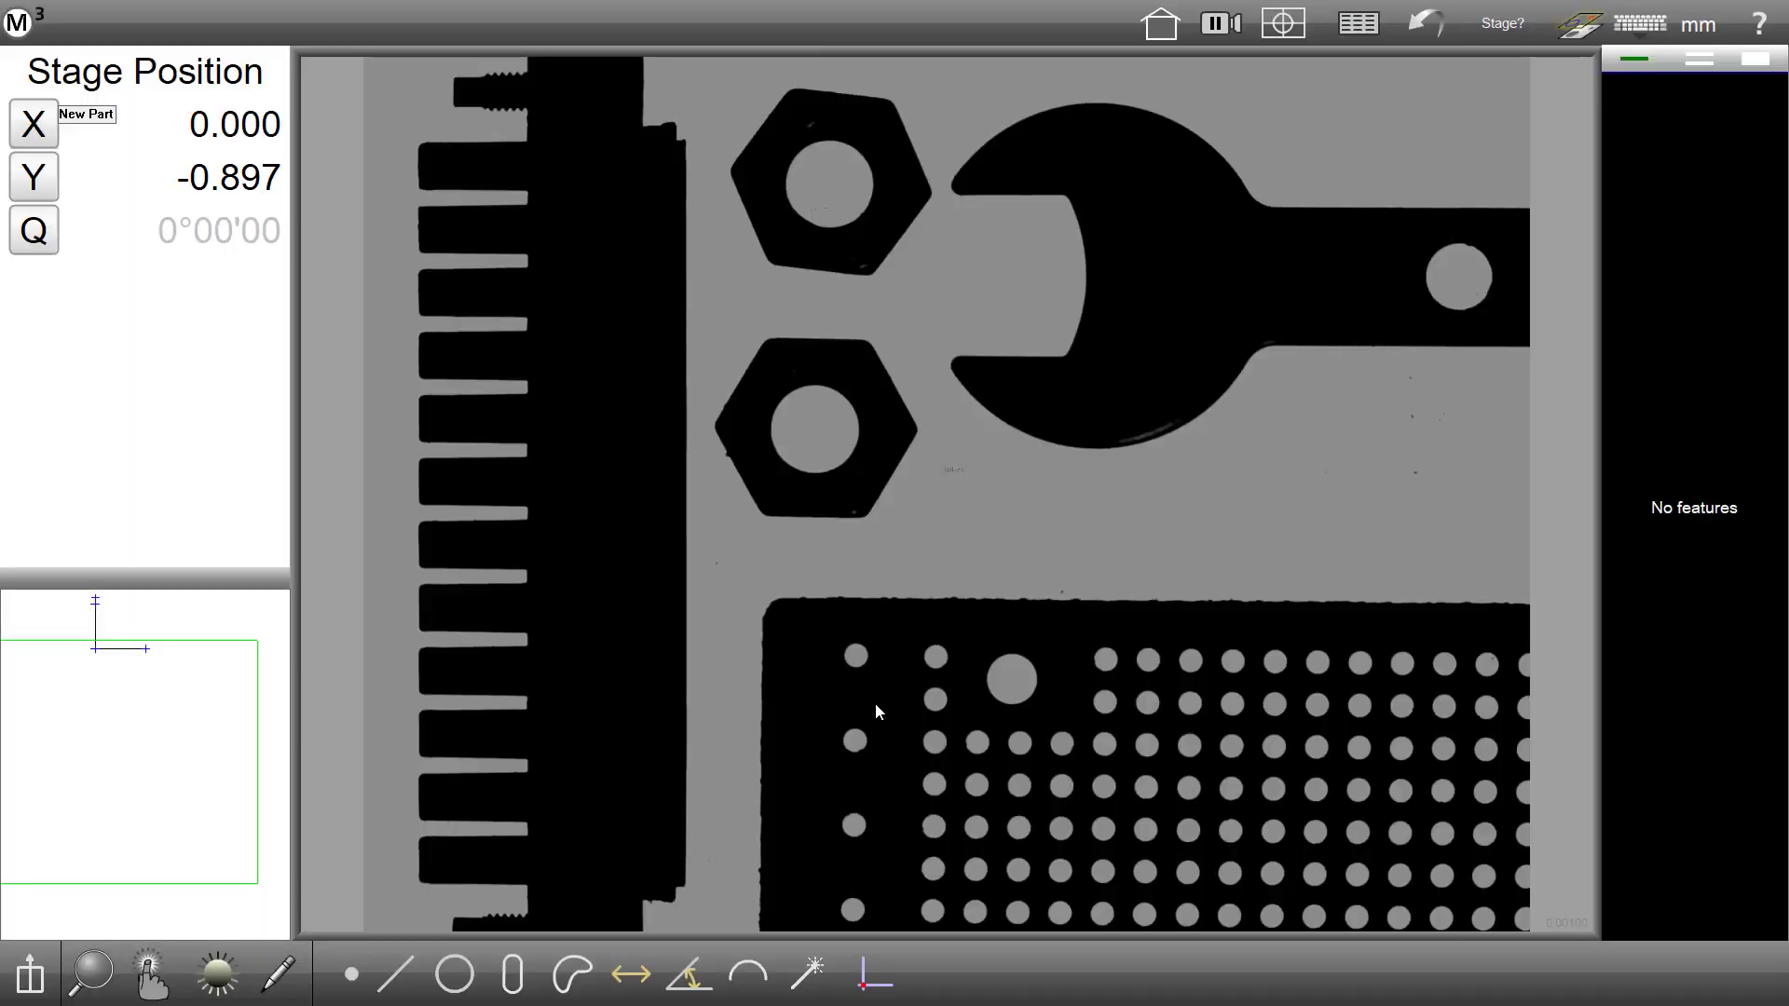
# Multi-Measure a box around both hex nuts, then check Part View and return to live video
pyautogui.click(815, 973)
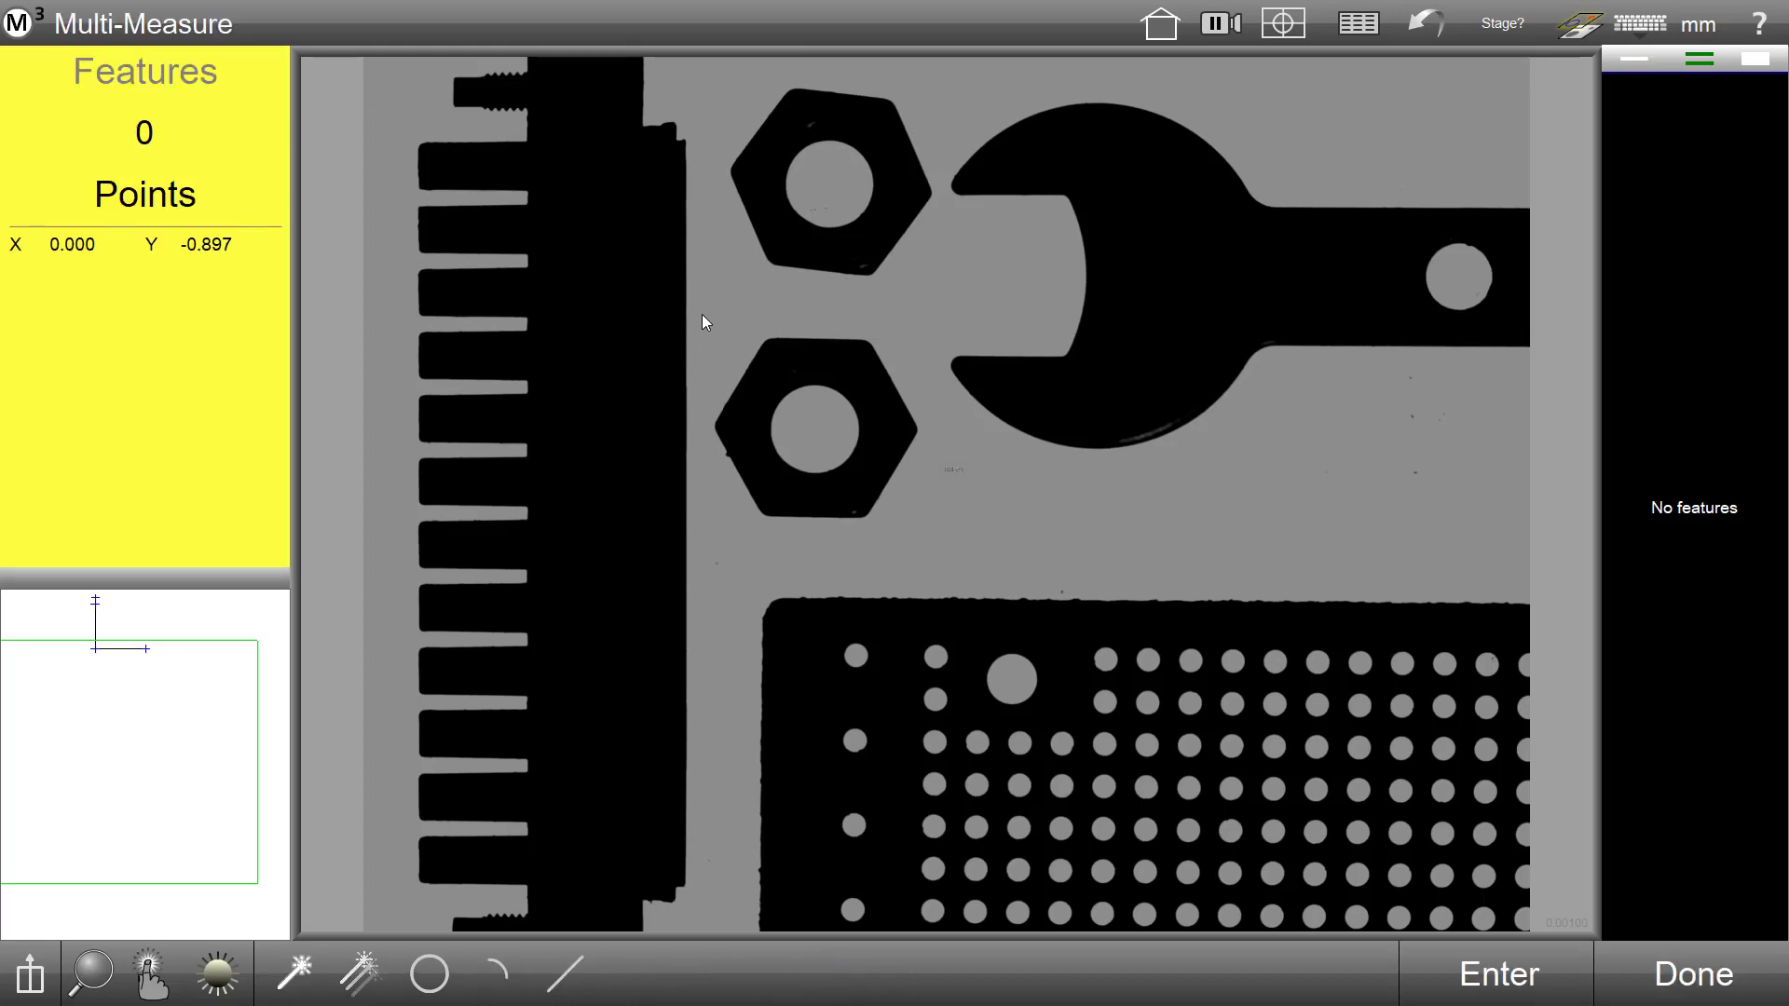
pyautogui.moveTo(706, 76)
pyautogui.mouseDown()
pyautogui.moveTo(829, 289)
pyautogui.moveTo(924, 568)
pyautogui.moveTo(935, 538)
pyautogui.mouseUp()
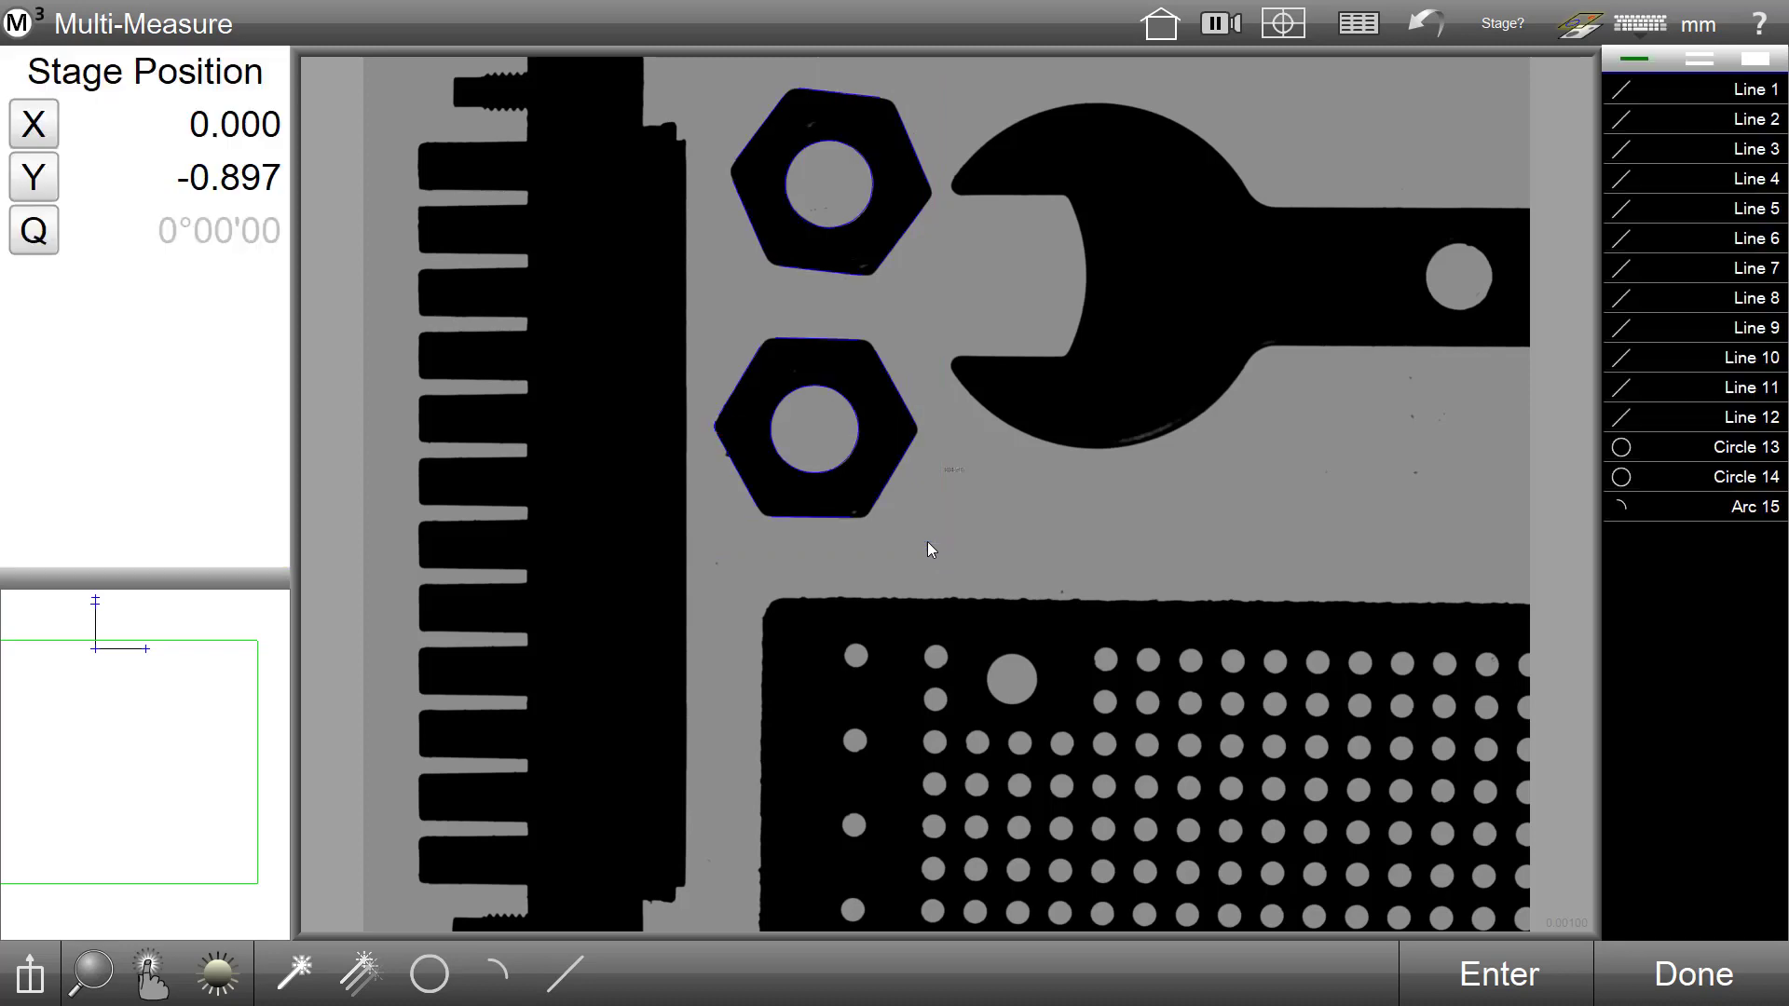
pyautogui.click(167, 763)
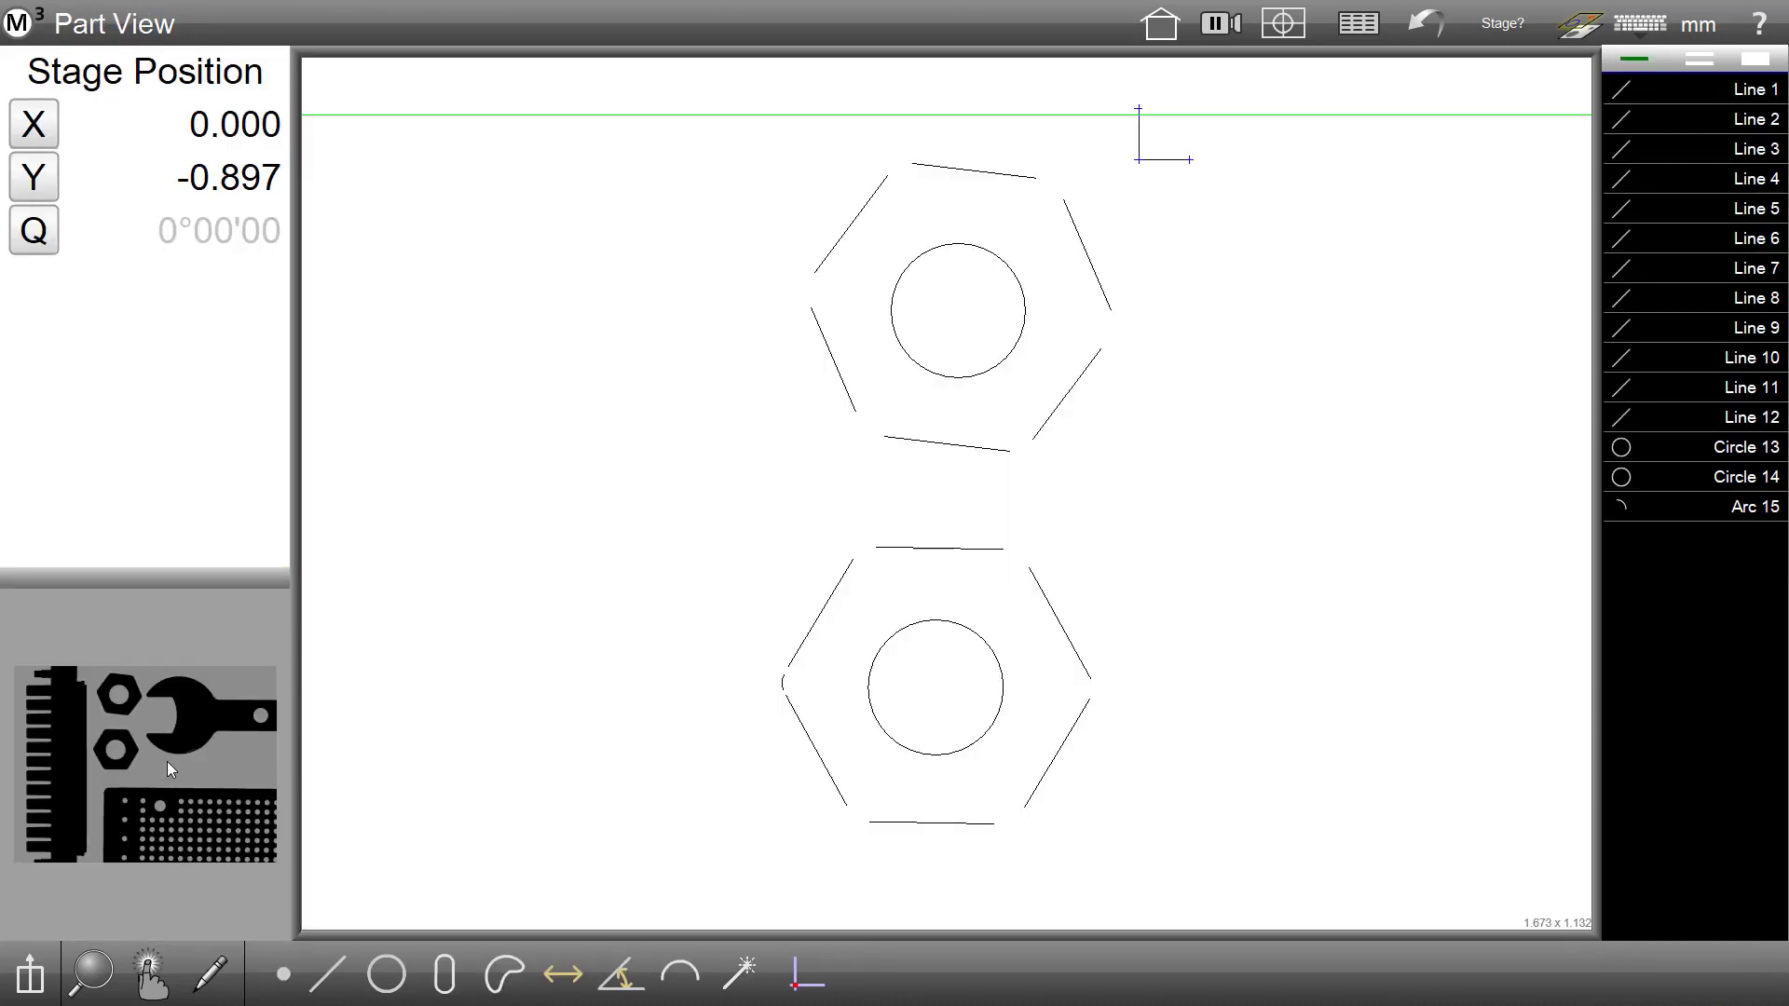
pyautogui.click(166, 762)
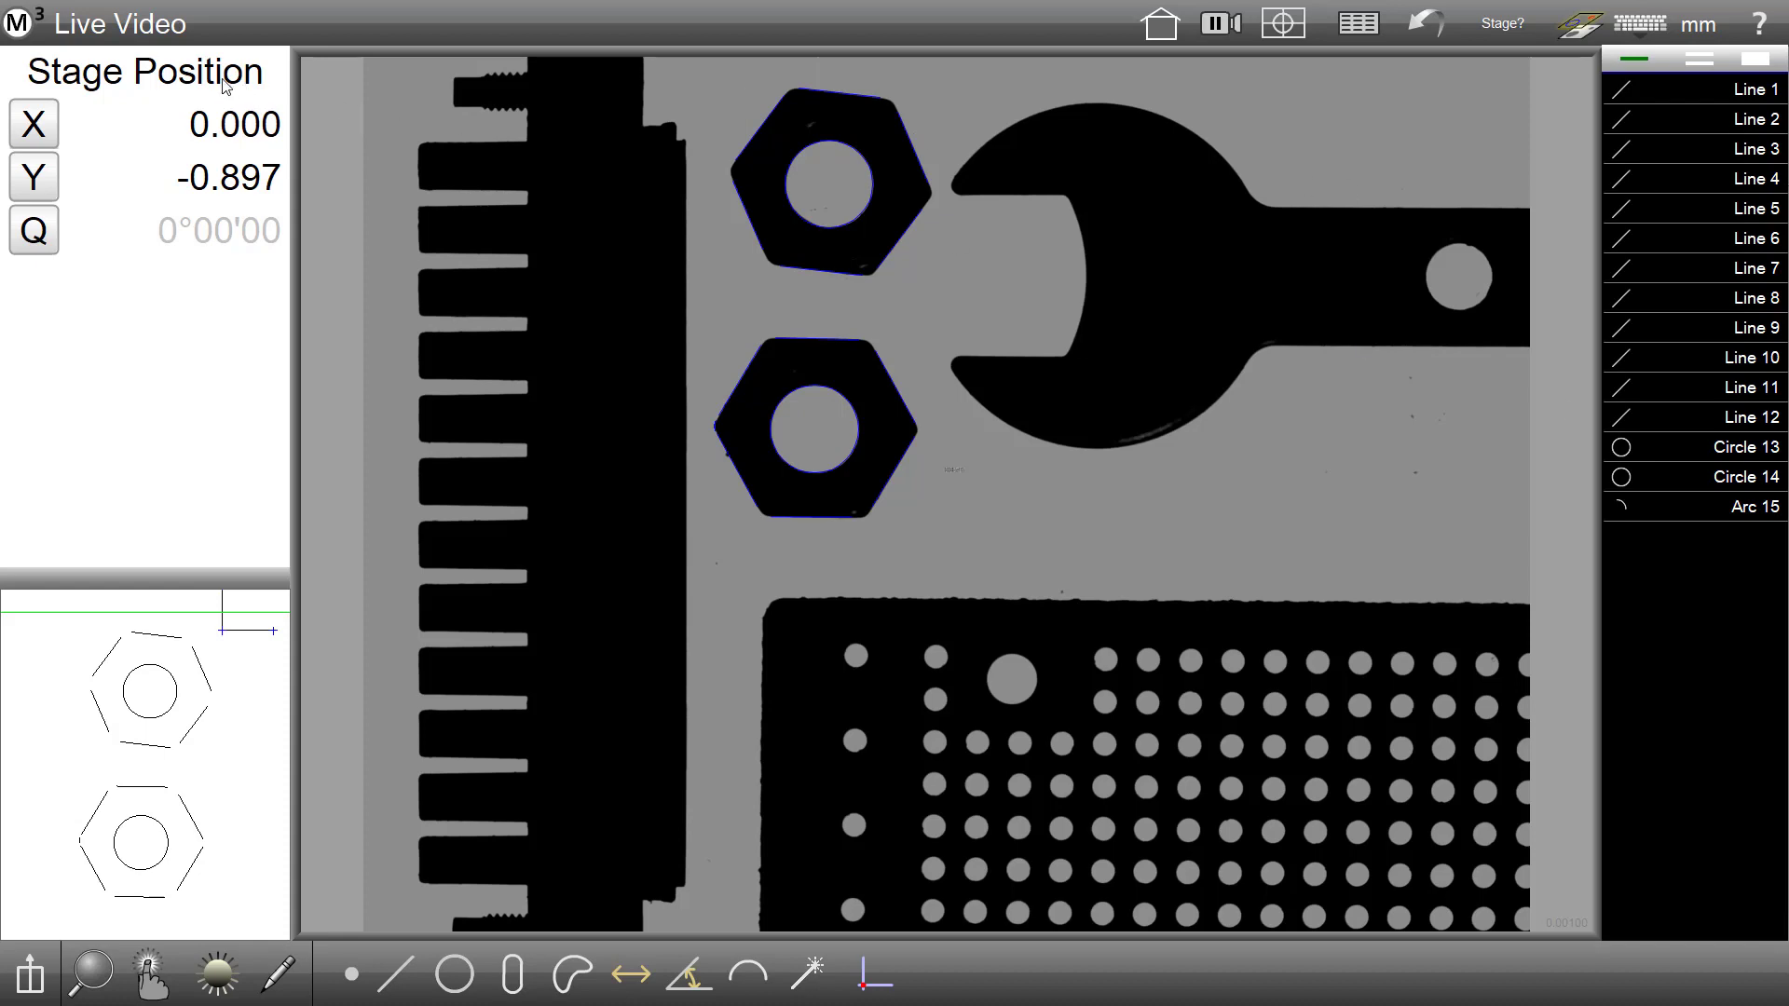
# Start a new part clearing all features, then close an empty Multi-Measure session
pyautogui.click(17, 26)
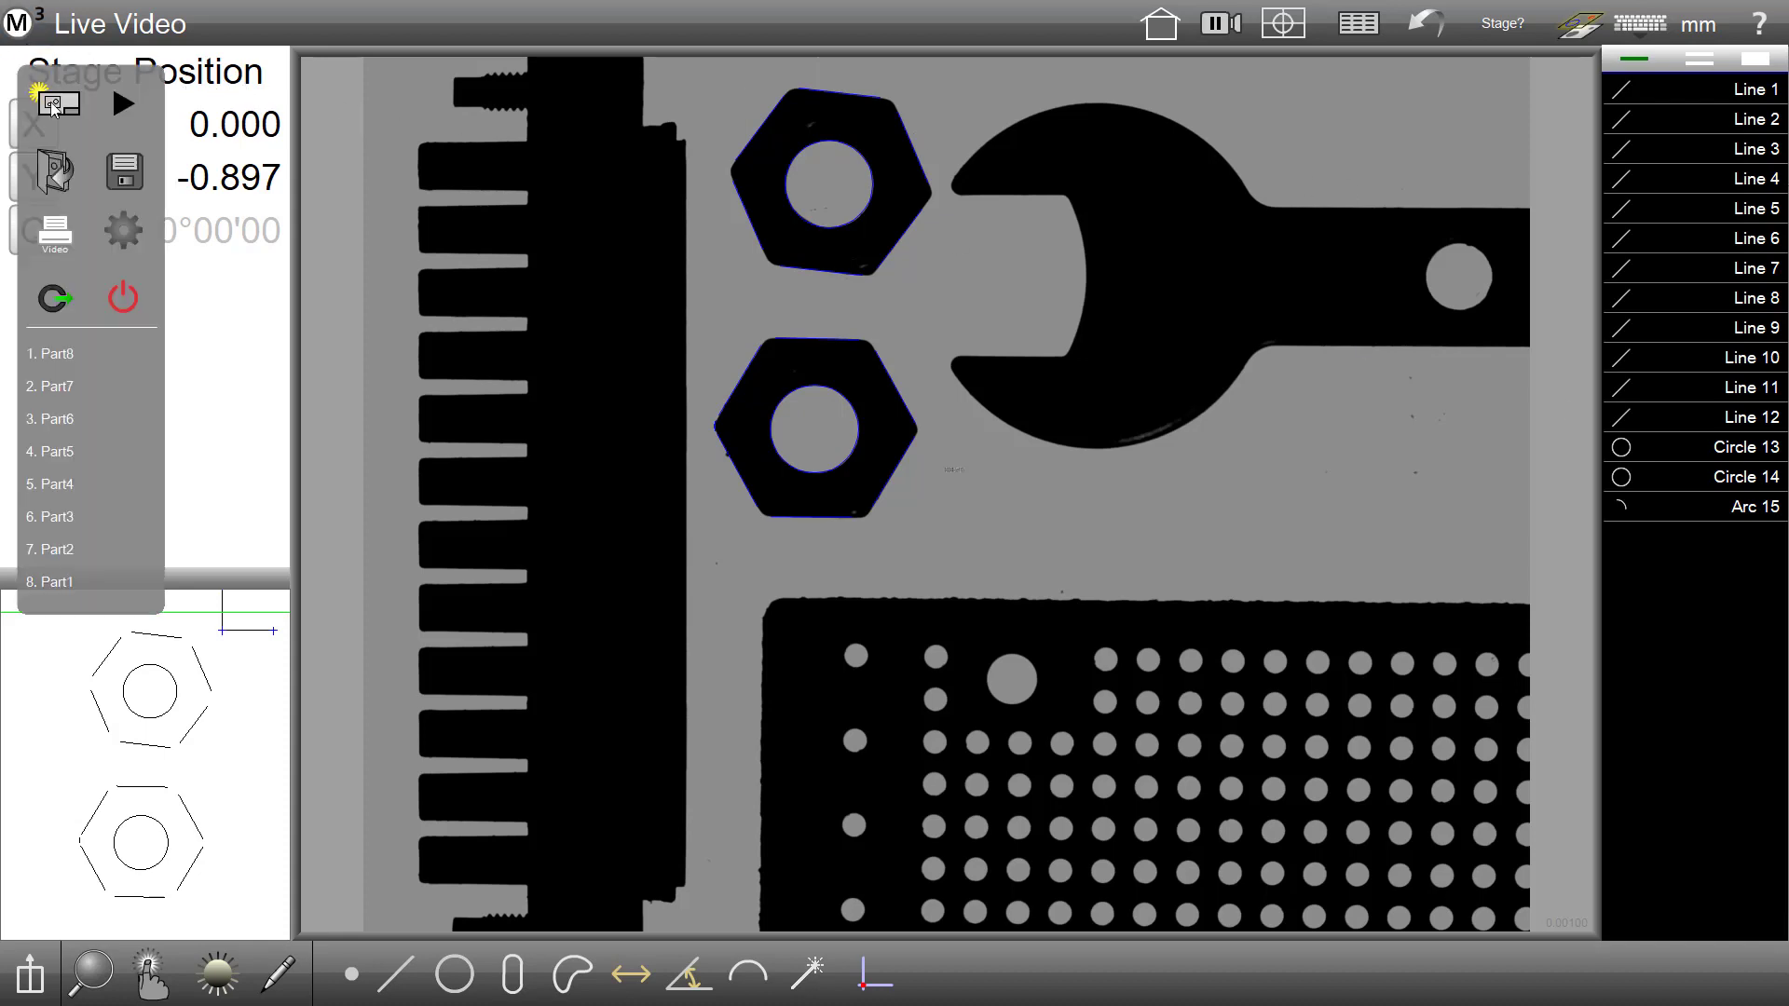
pyautogui.click(46, 98)
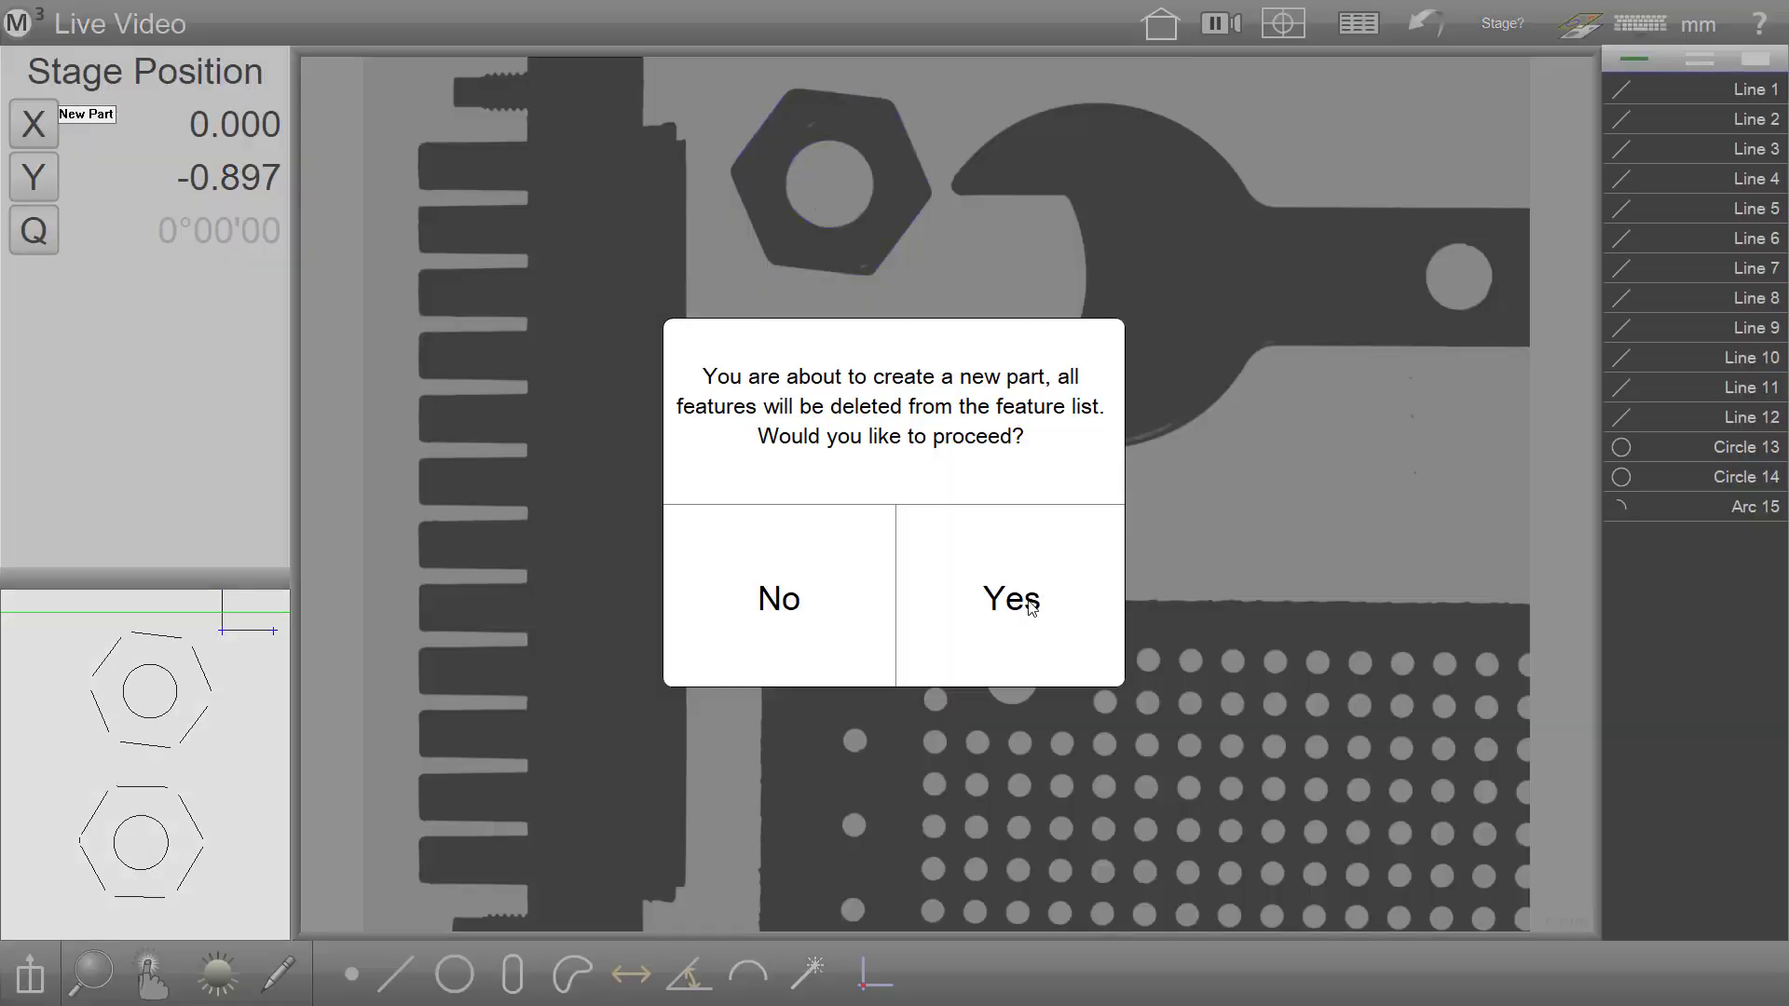
pyautogui.click(1029, 604)
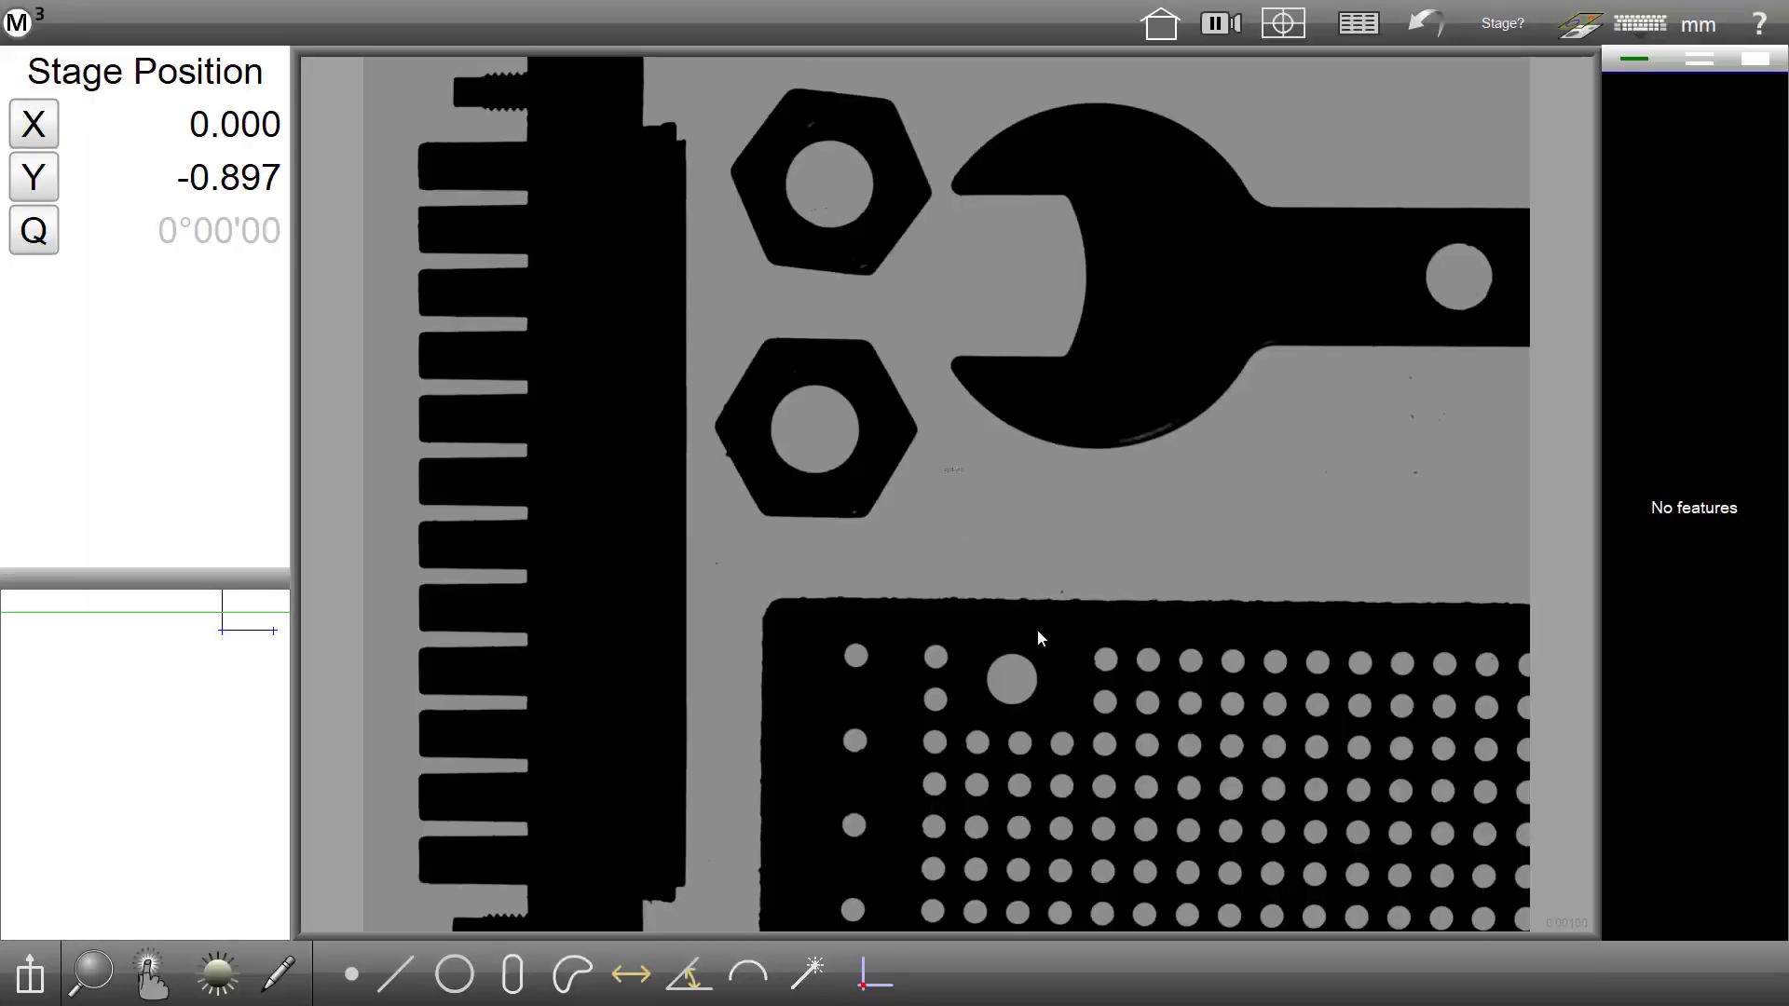
pyautogui.click(822, 966)
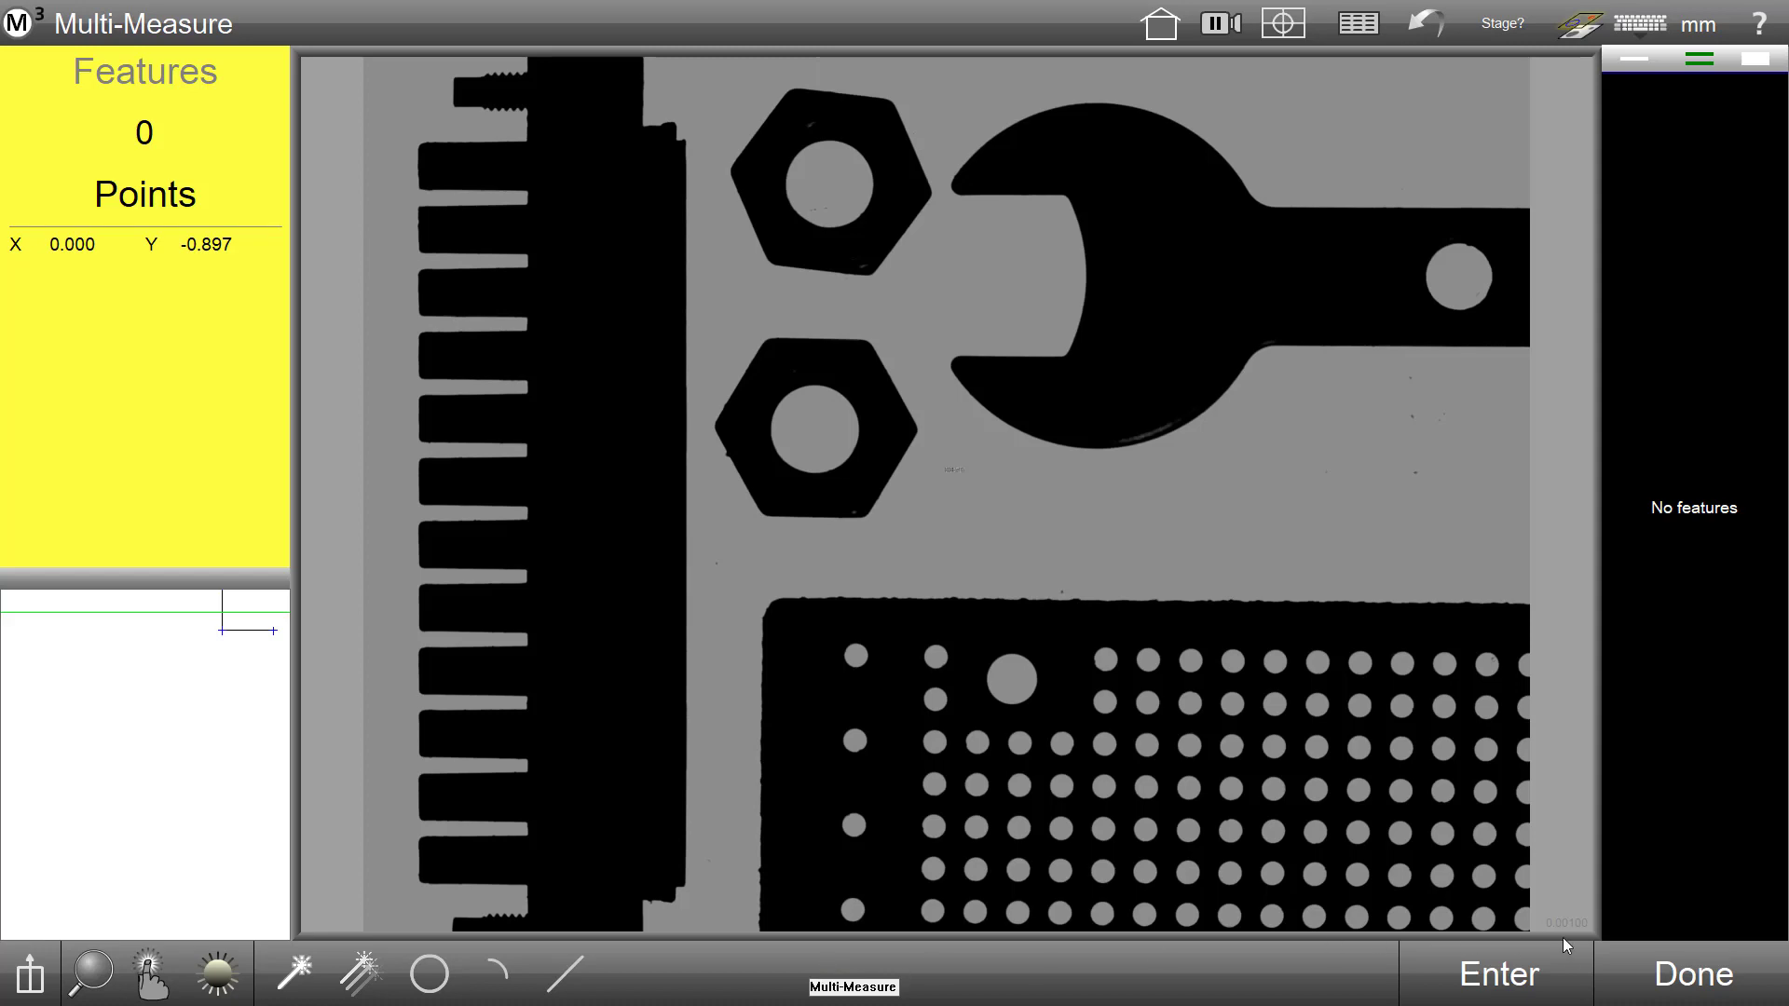
pyautogui.click(1530, 977)
pyautogui.click(1692, 973)
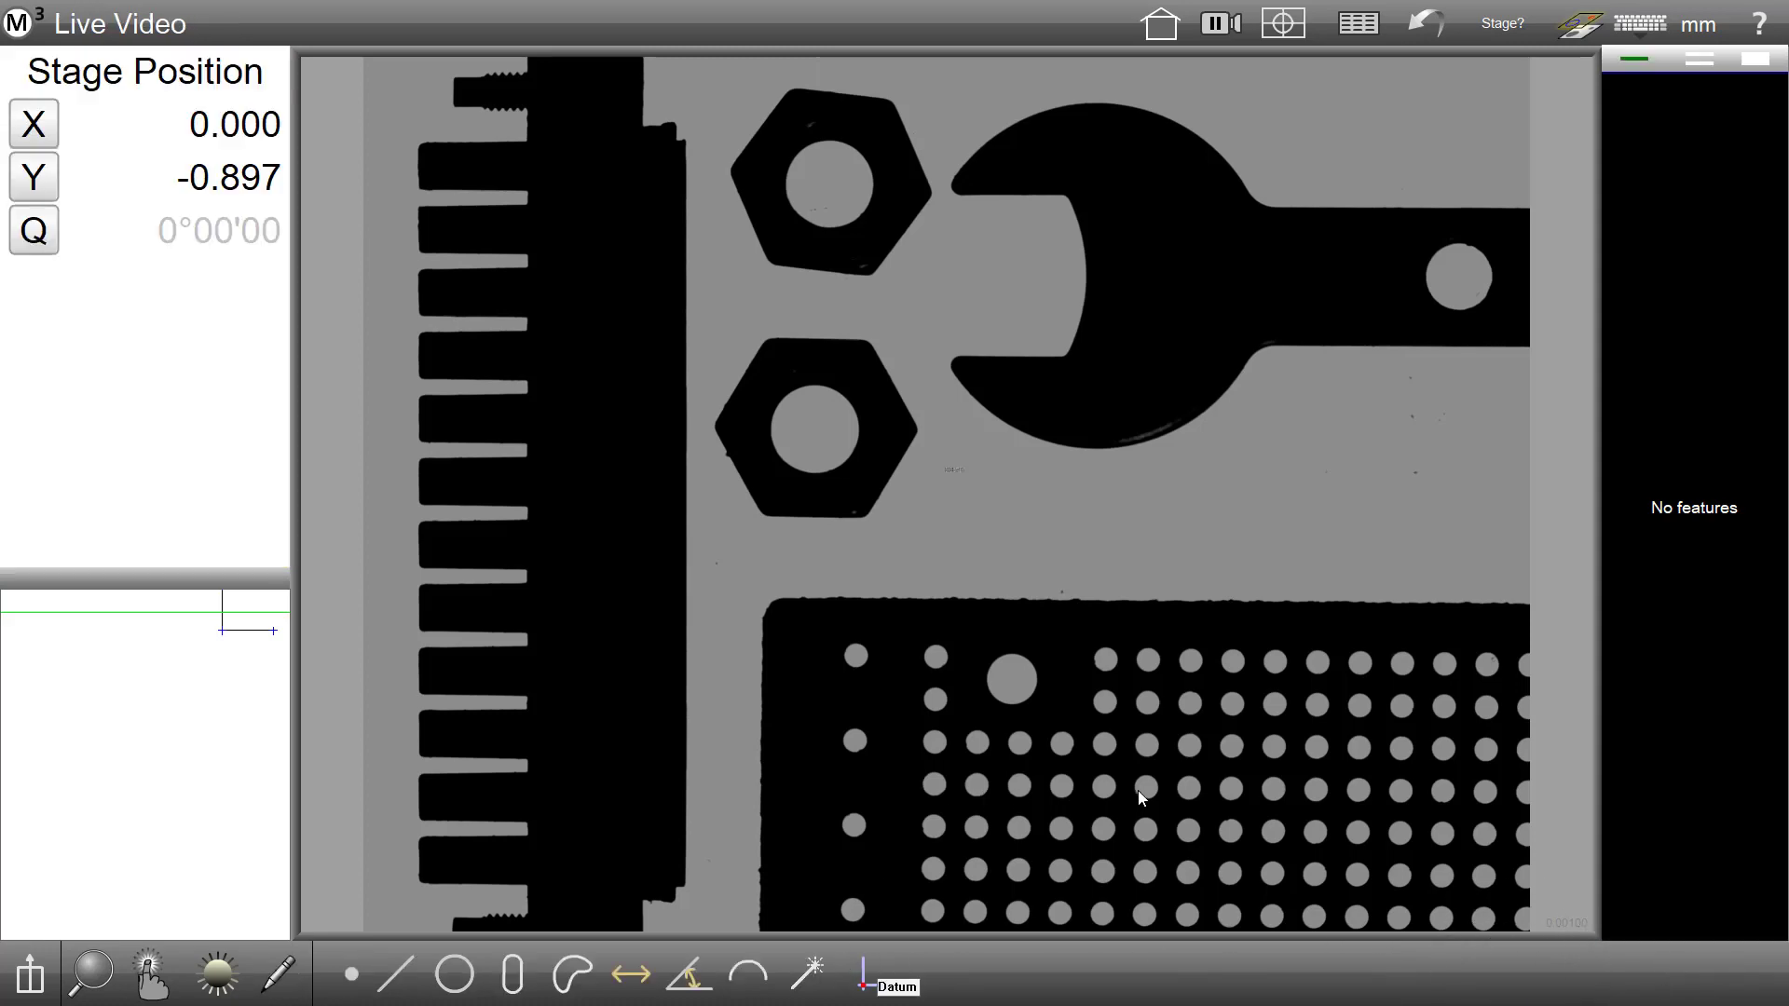
# Zoom and pan the live video onto the hole plate's grid of holes
pyautogui.scroll(3, 1137, 790)
pyautogui.moveTo(953, 722); pyautogui.dragTo(766, 671)
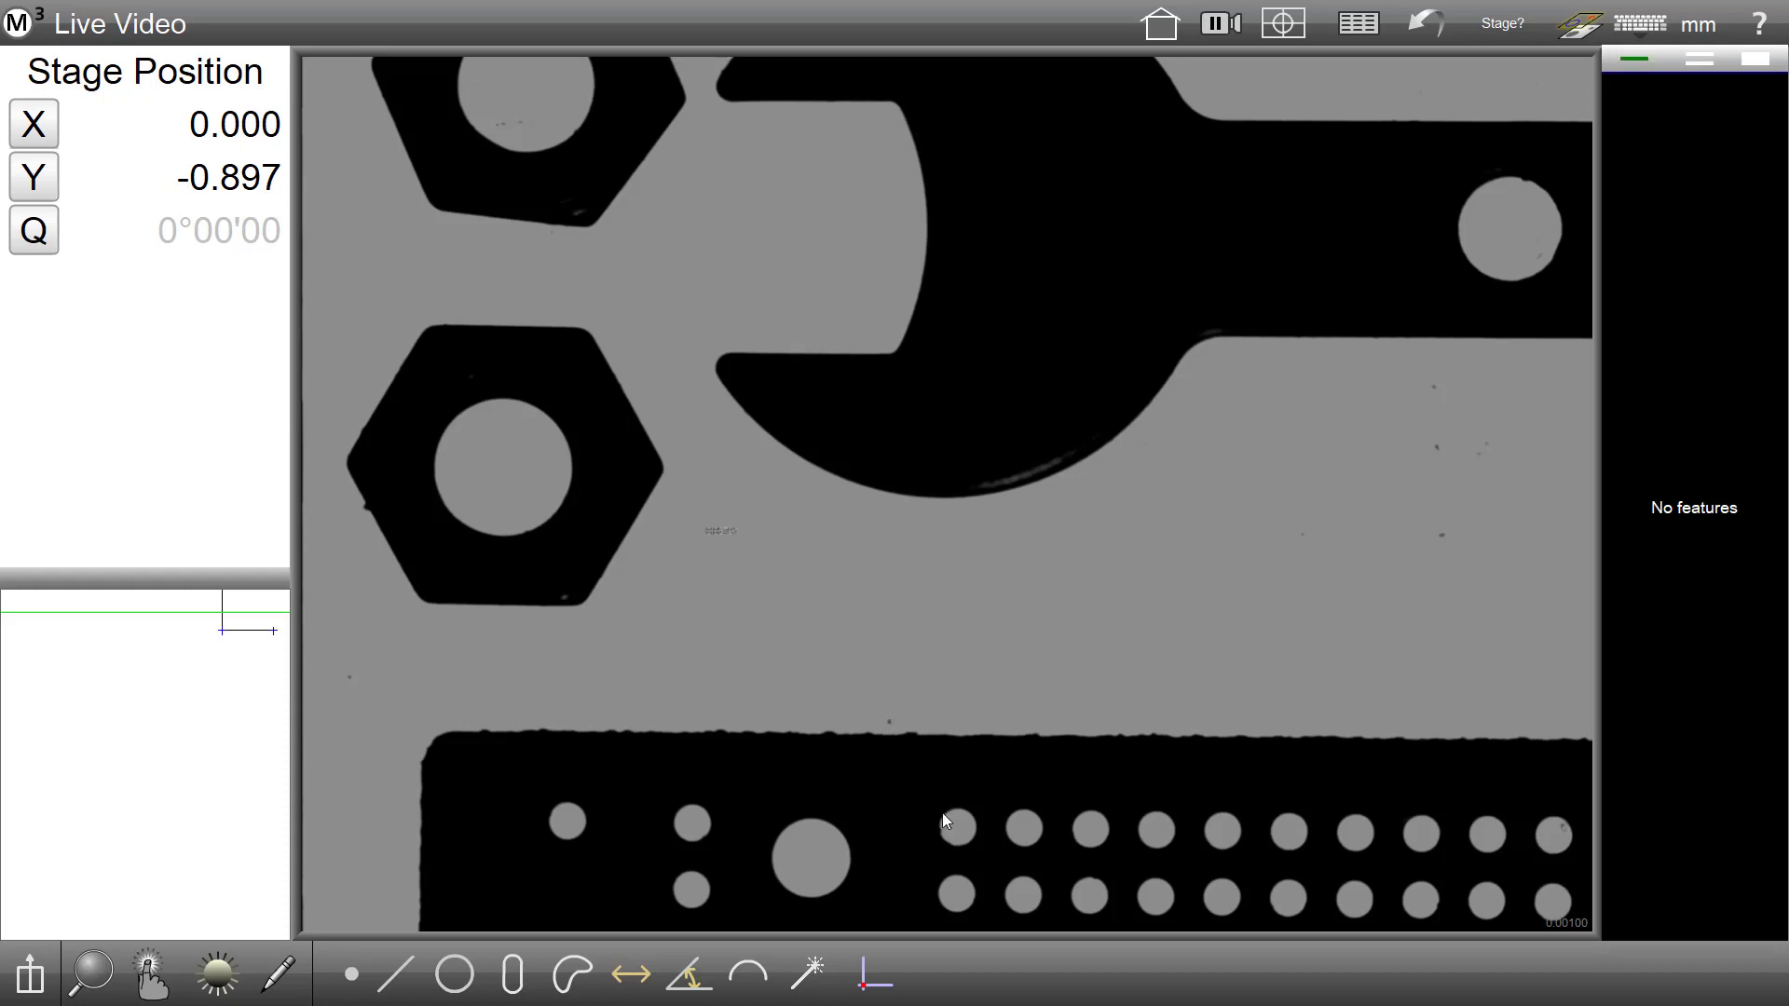
pyautogui.moveTo(847, 586); pyautogui.dragTo(831, 260)
pyautogui.scroll(2, 880, 471)
pyautogui.moveTo(912, 607); pyautogui.dragTo(1006, 367)
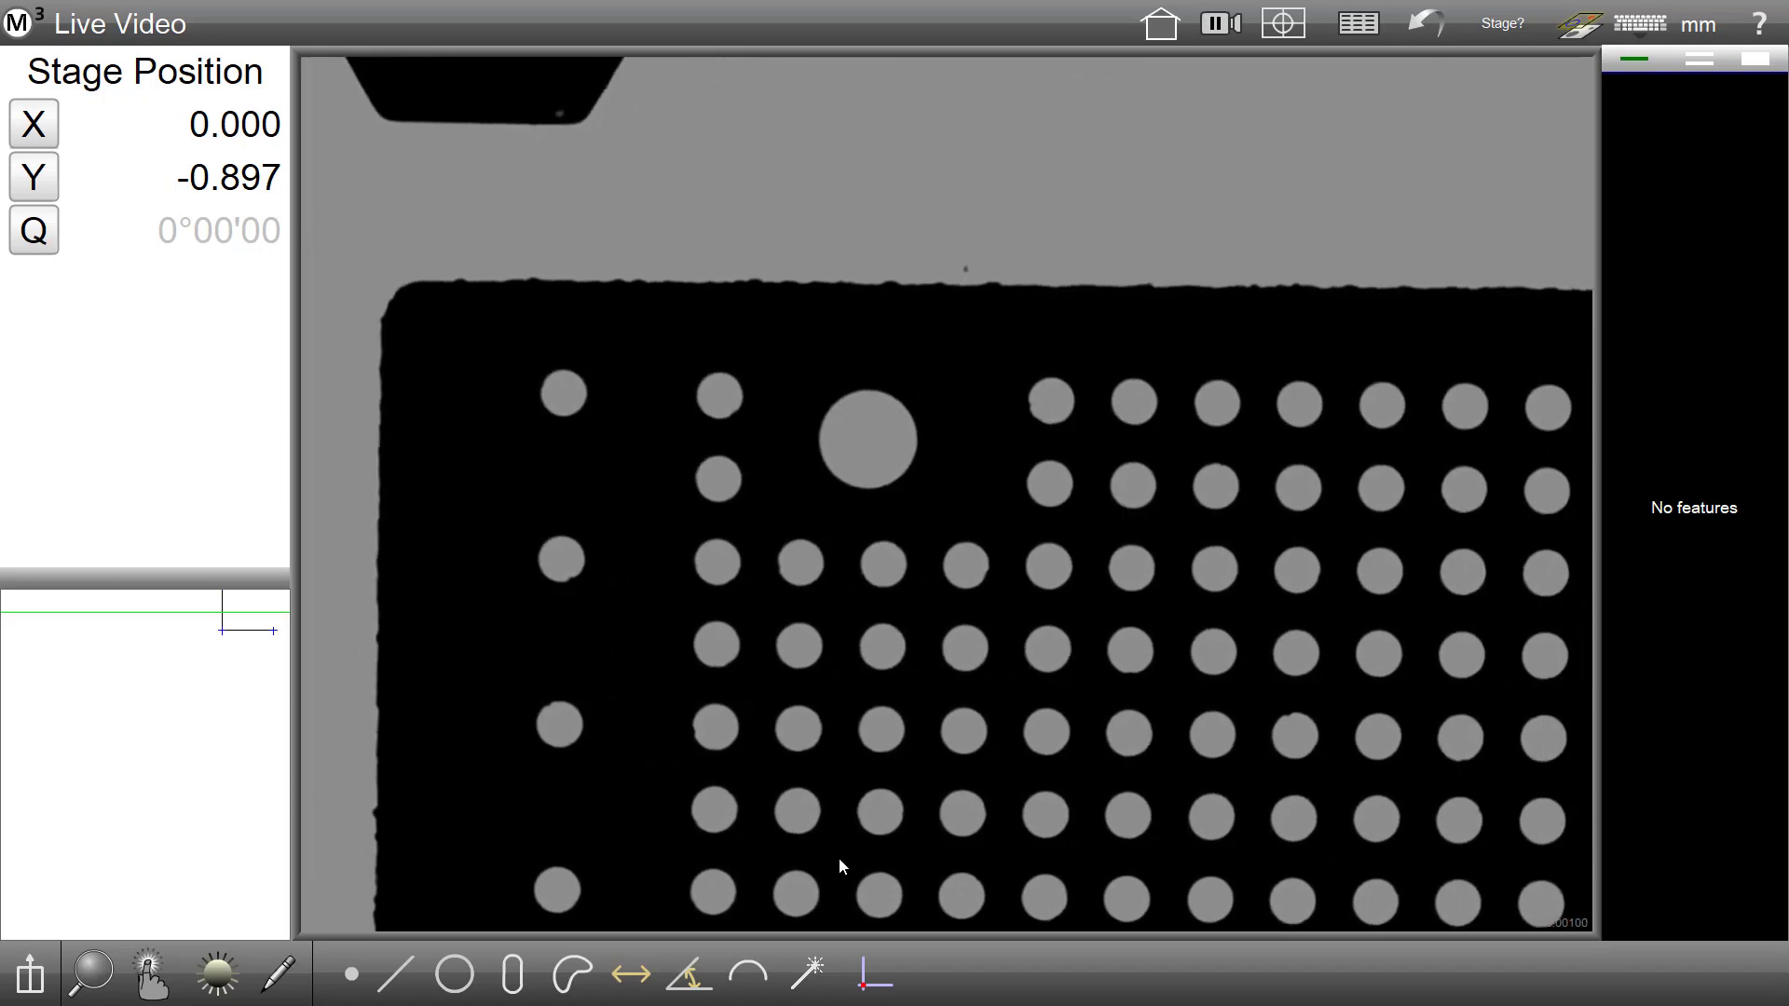
# Multi-Measure the hole plate into circles and arcs up to Arc 83, then check Part View and return to Live Video
pyautogui.click(812, 974)
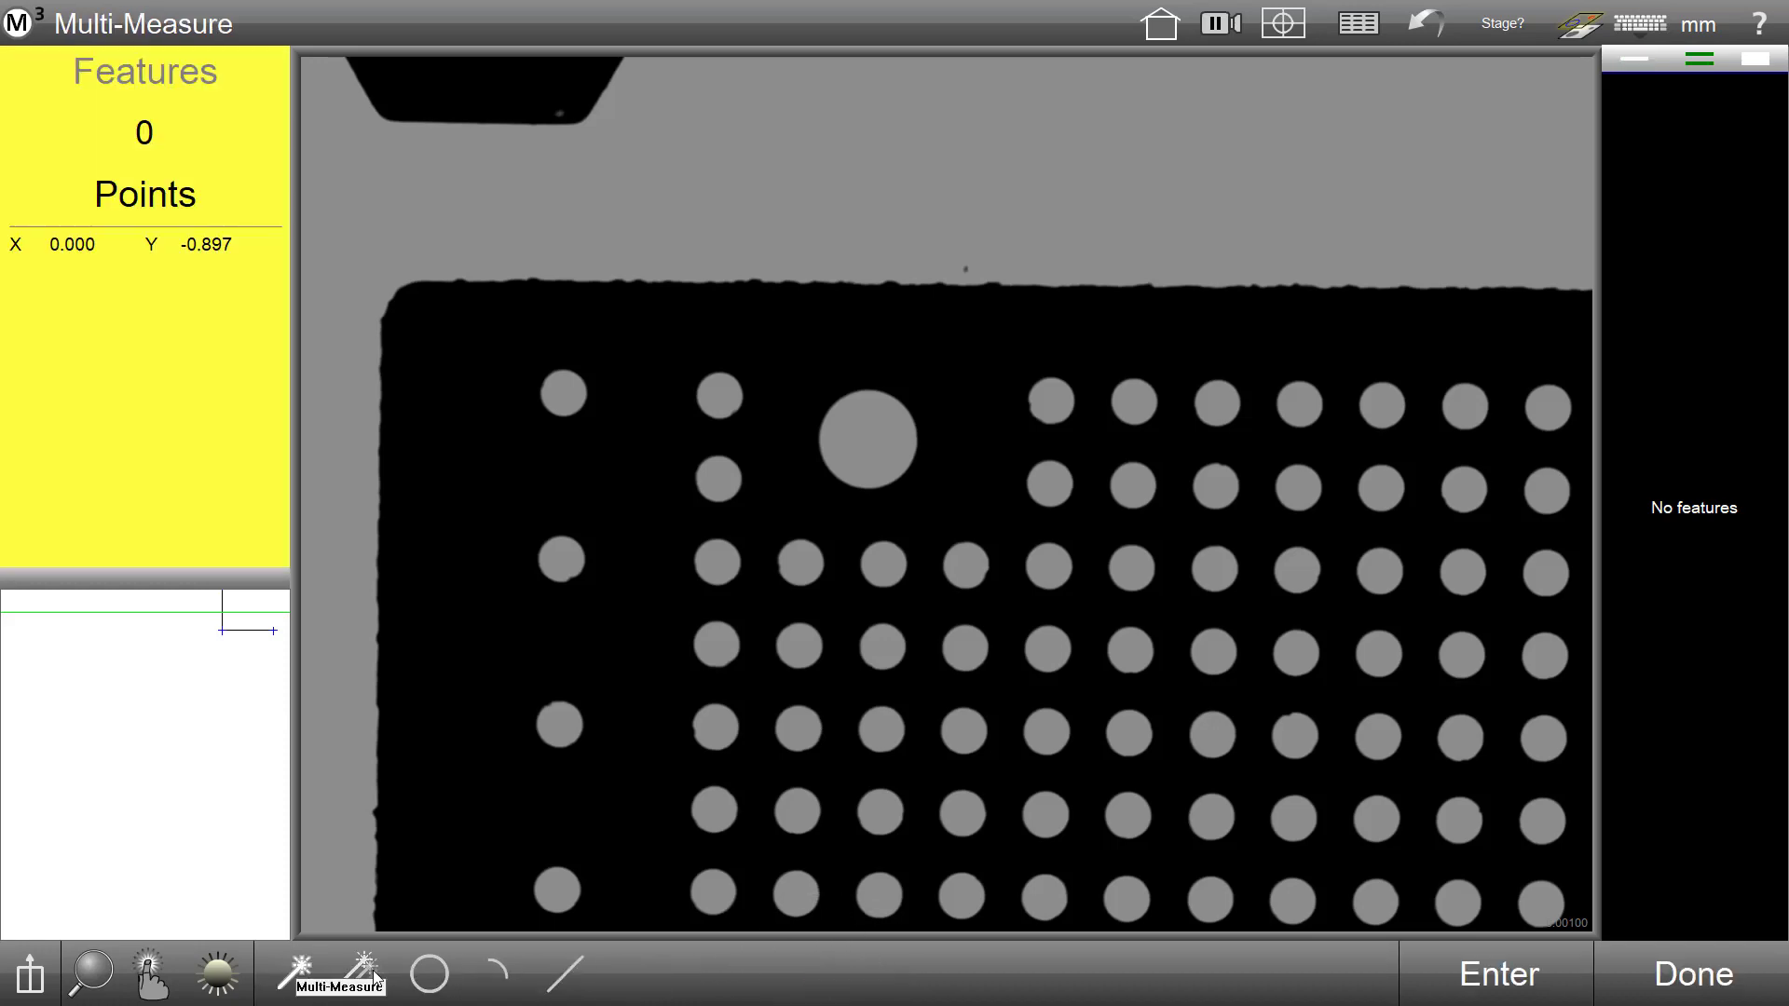
pyautogui.click(1500, 976)
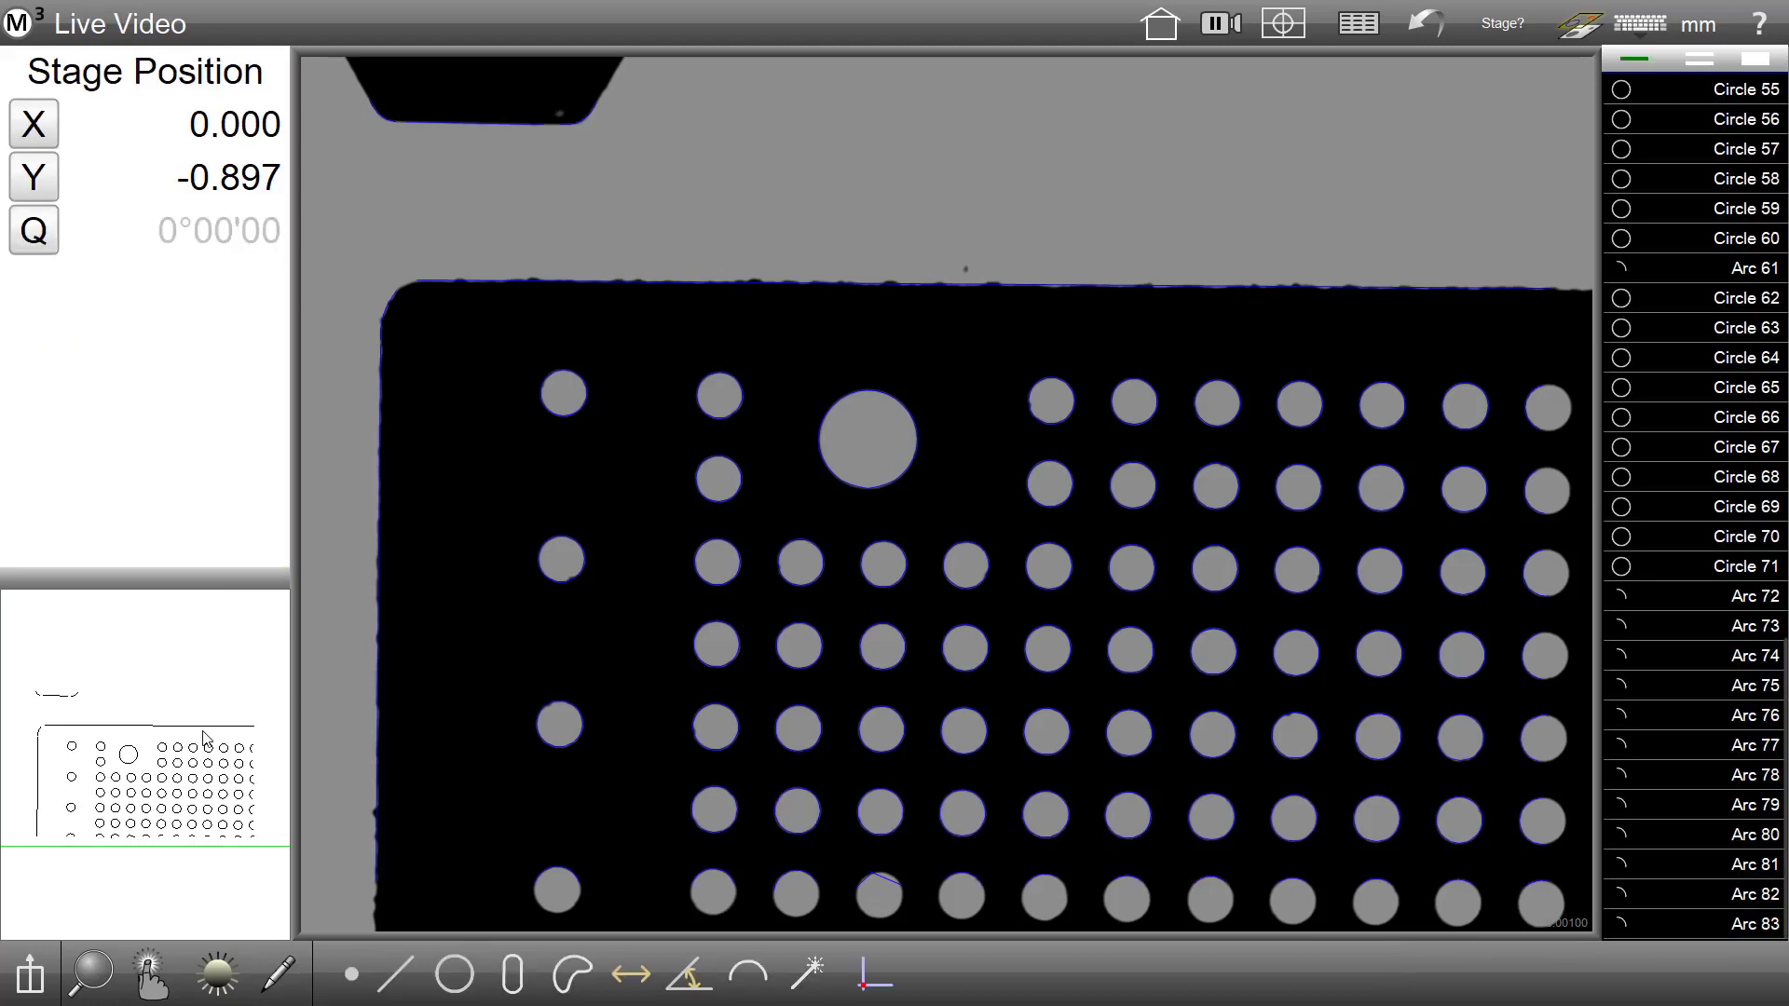
pyautogui.click(209, 712)
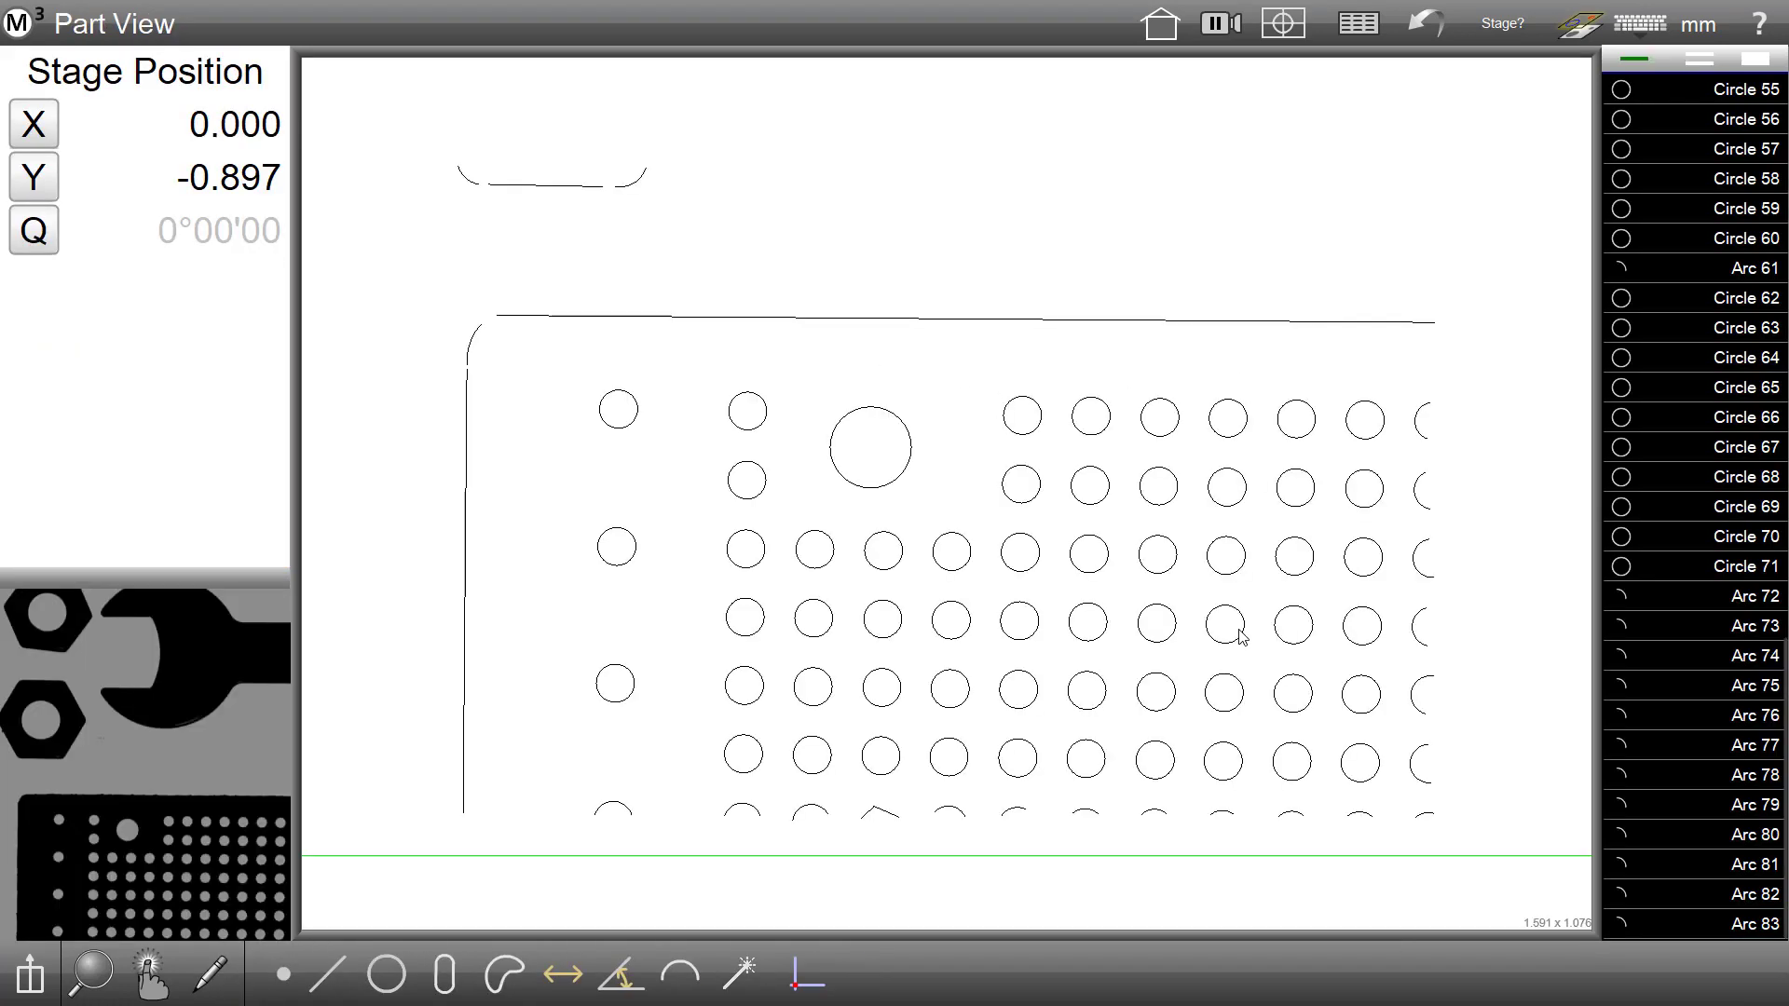
pyautogui.click(164, 695)
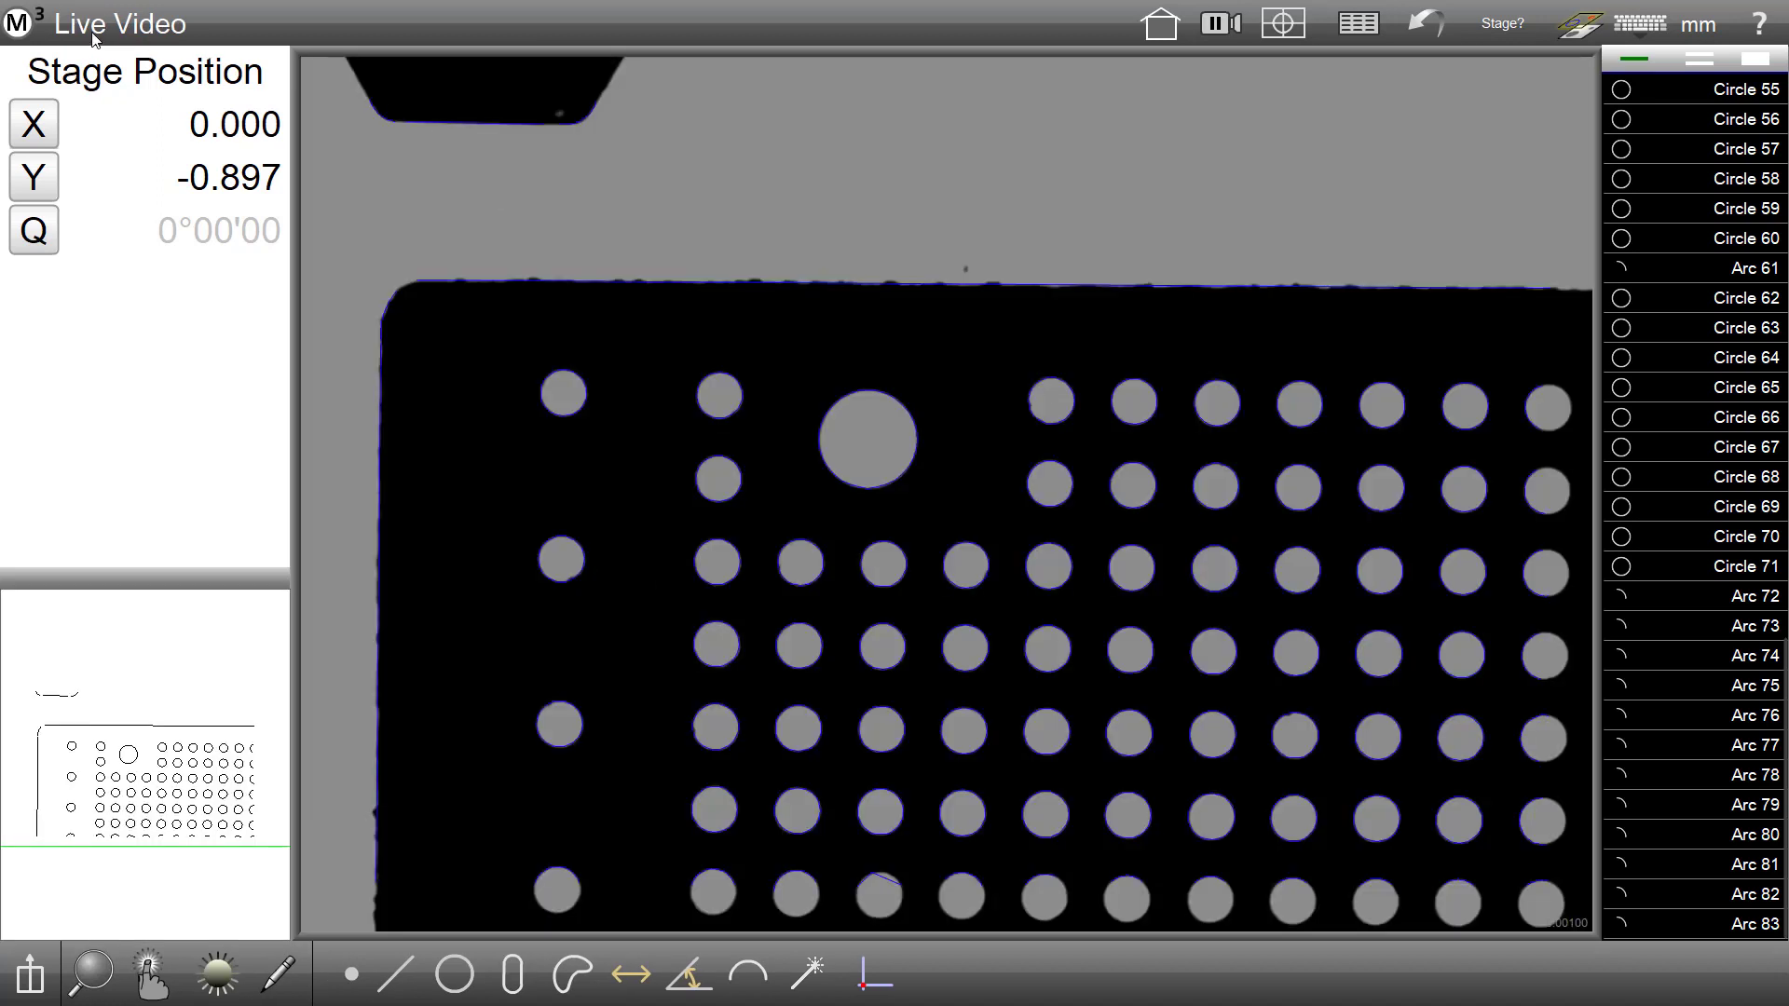
# Clear all features with New Part and open a fresh Multi-Measure session over the hole plate
pyautogui.click(28, 28)
pyautogui.click(58, 100)
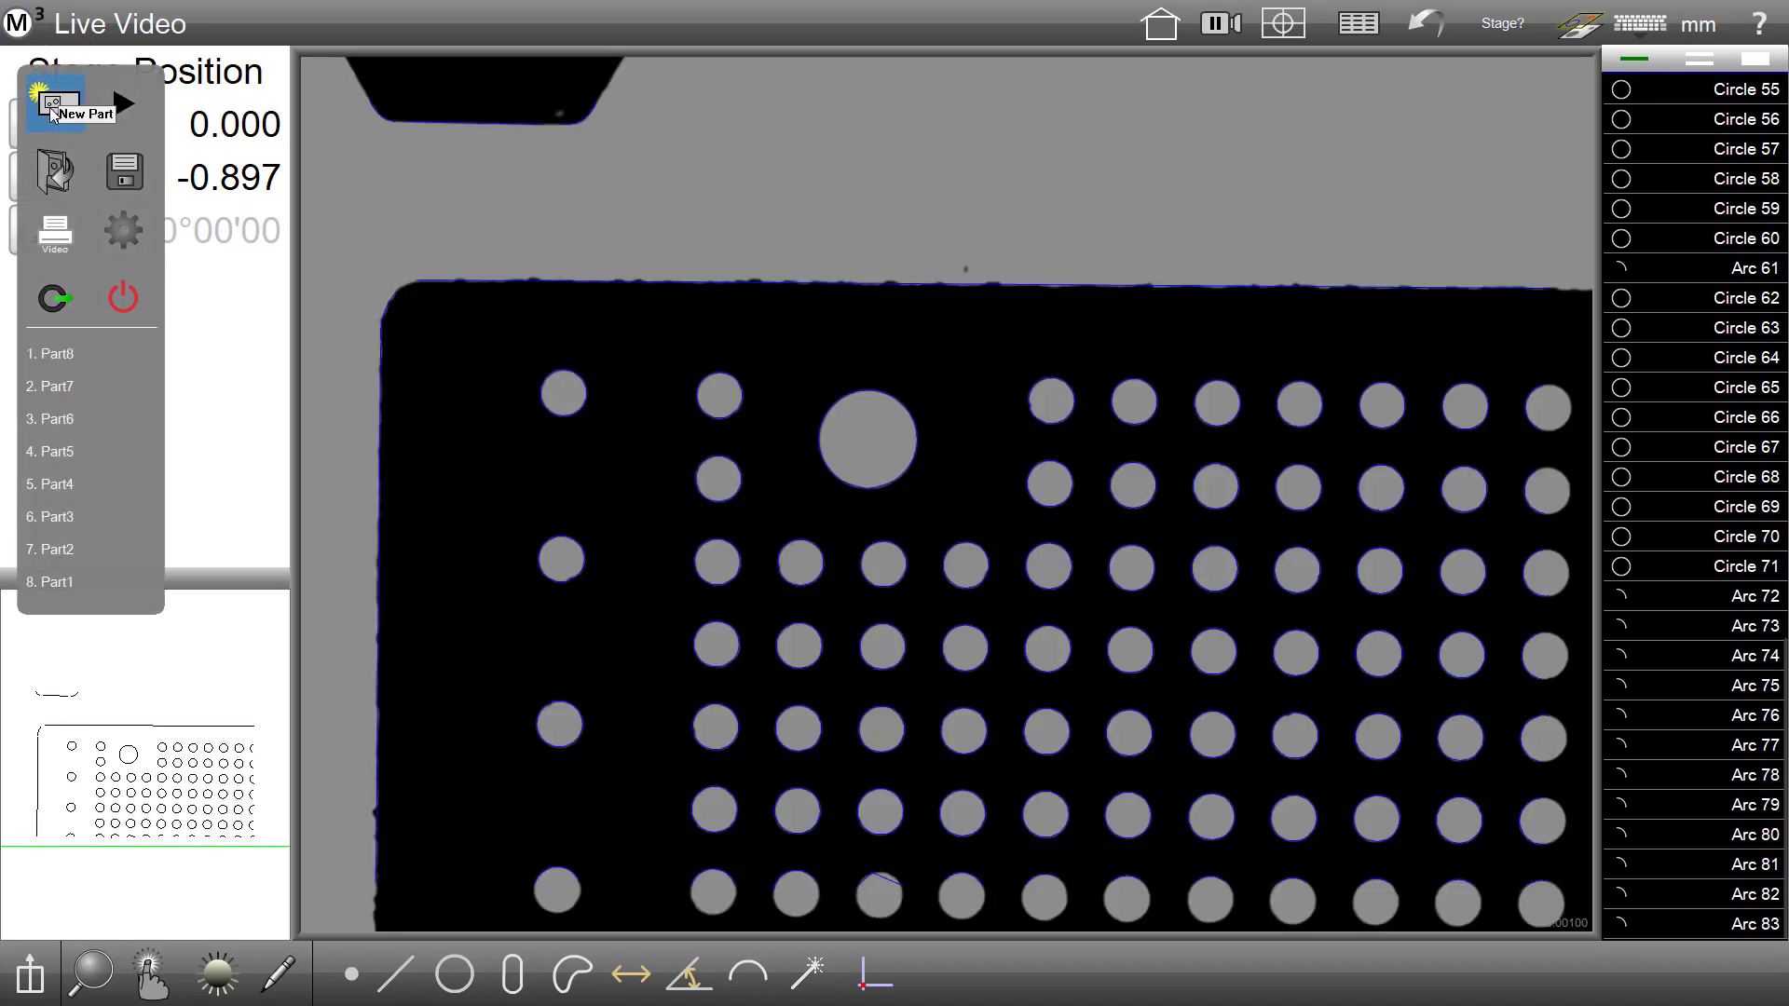
pyautogui.click(1022, 604)
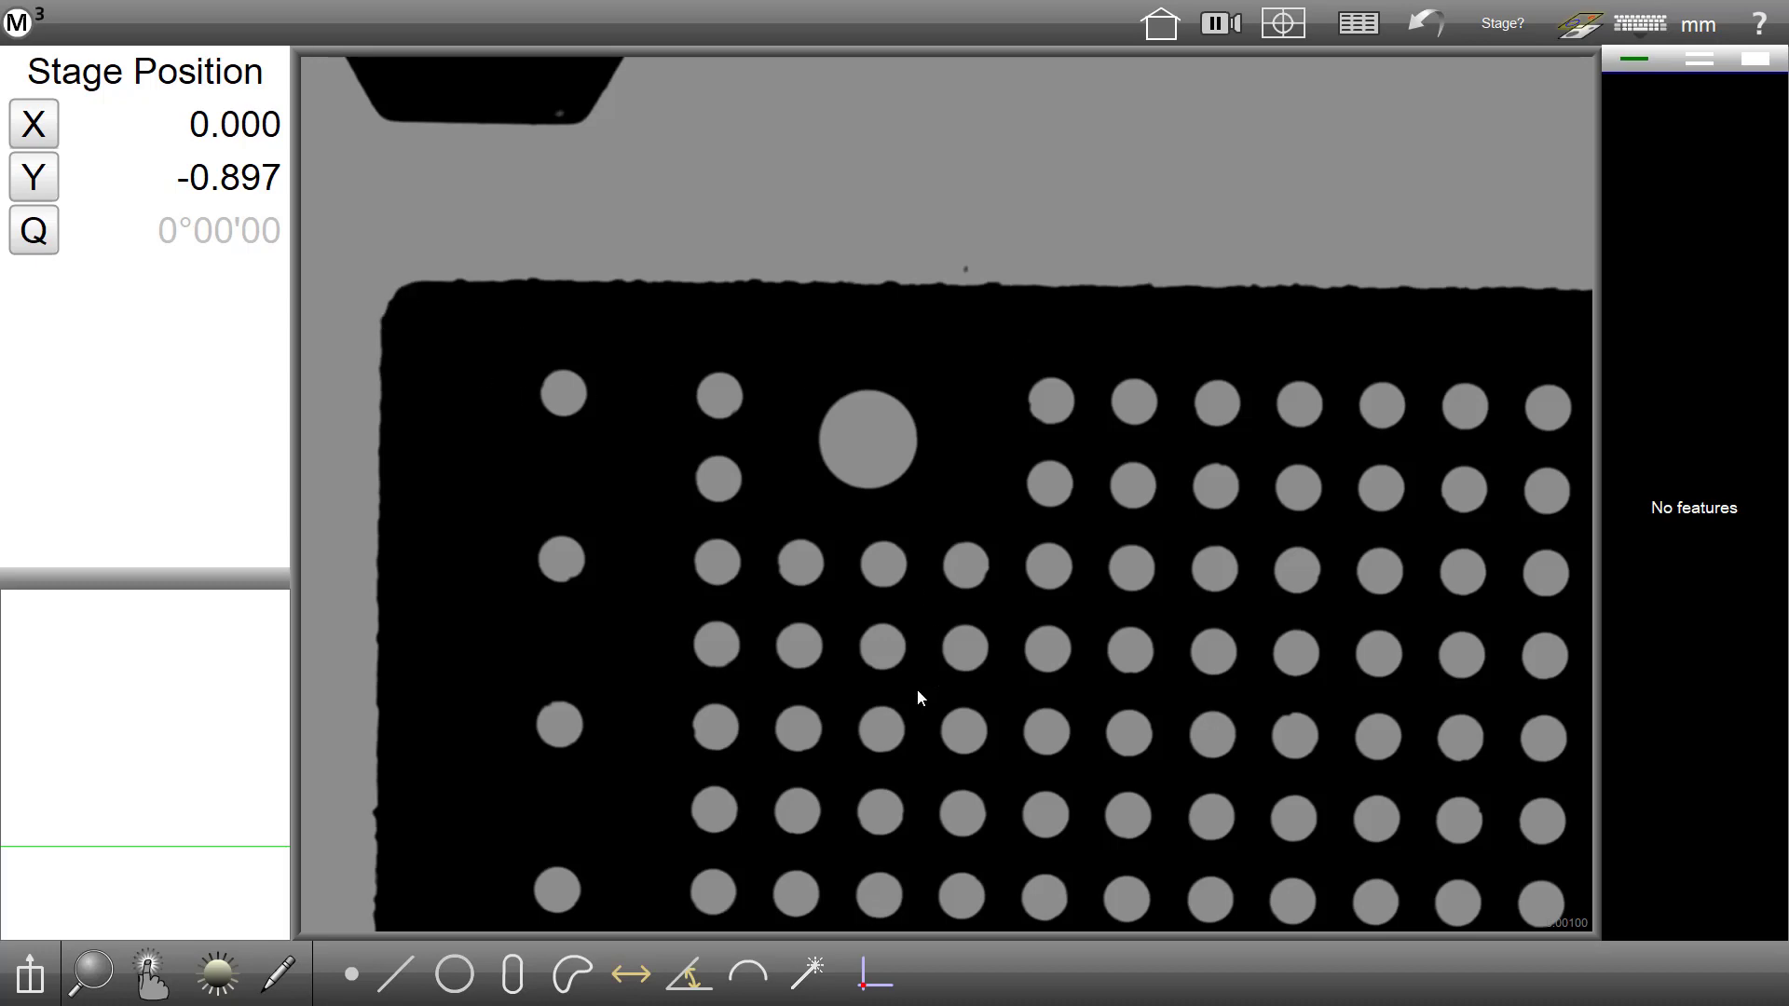
pyautogui.click(810, 975)
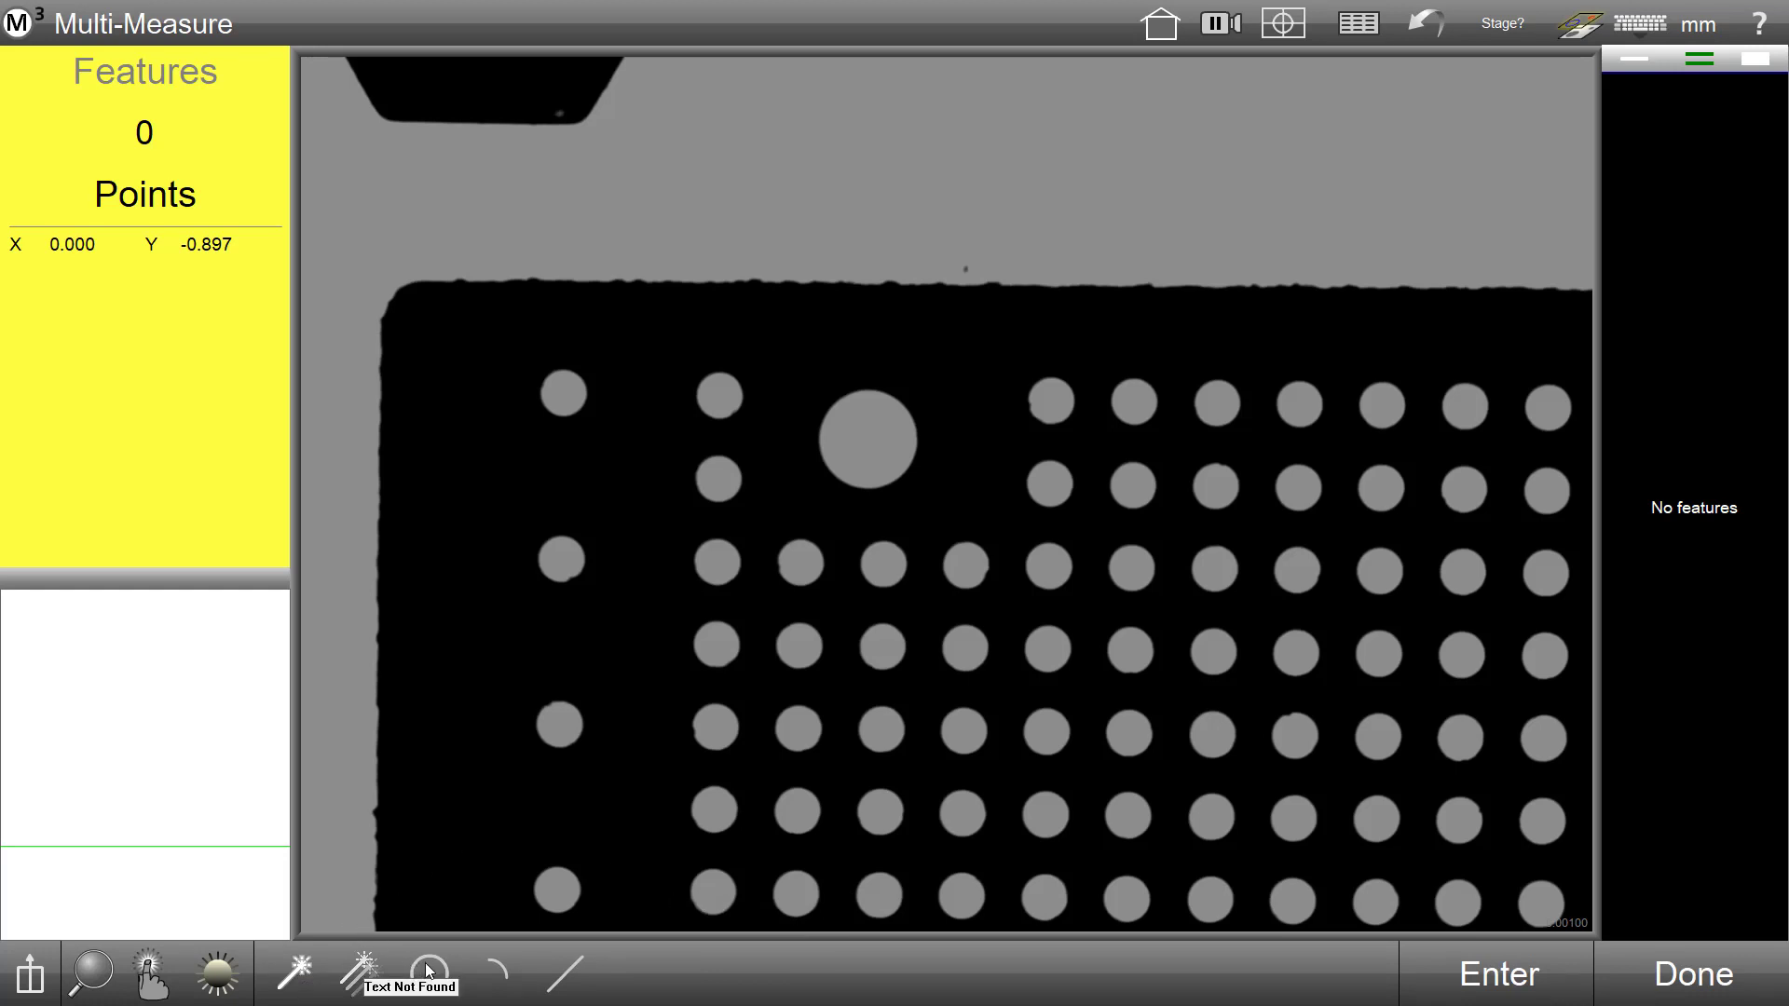
# Limit detection to circles only, box the hole pattern, and measure Circles 1–29
pyautogui.click(583, 974)
pyautogui.click(583, 974)
pyautogui.click(438, 976)
pyautogui.click(556, 984)
pyautogui.click(564, 977)
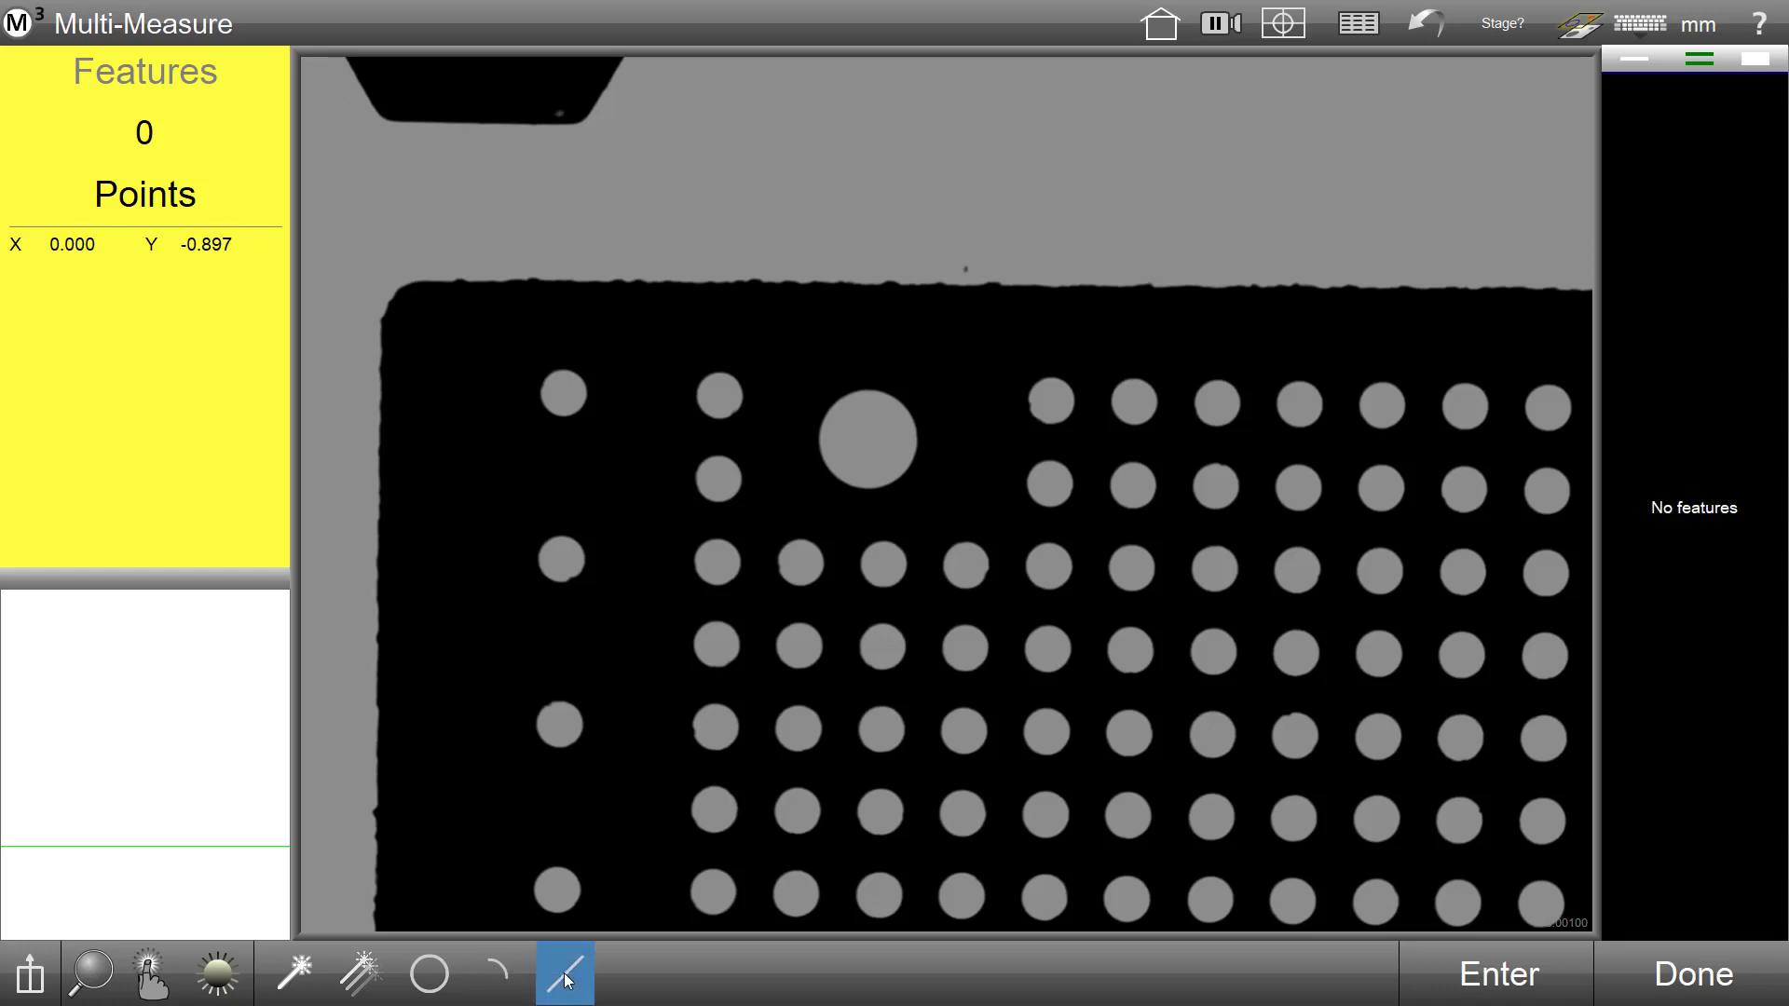
pyautogui.click(512, 974)
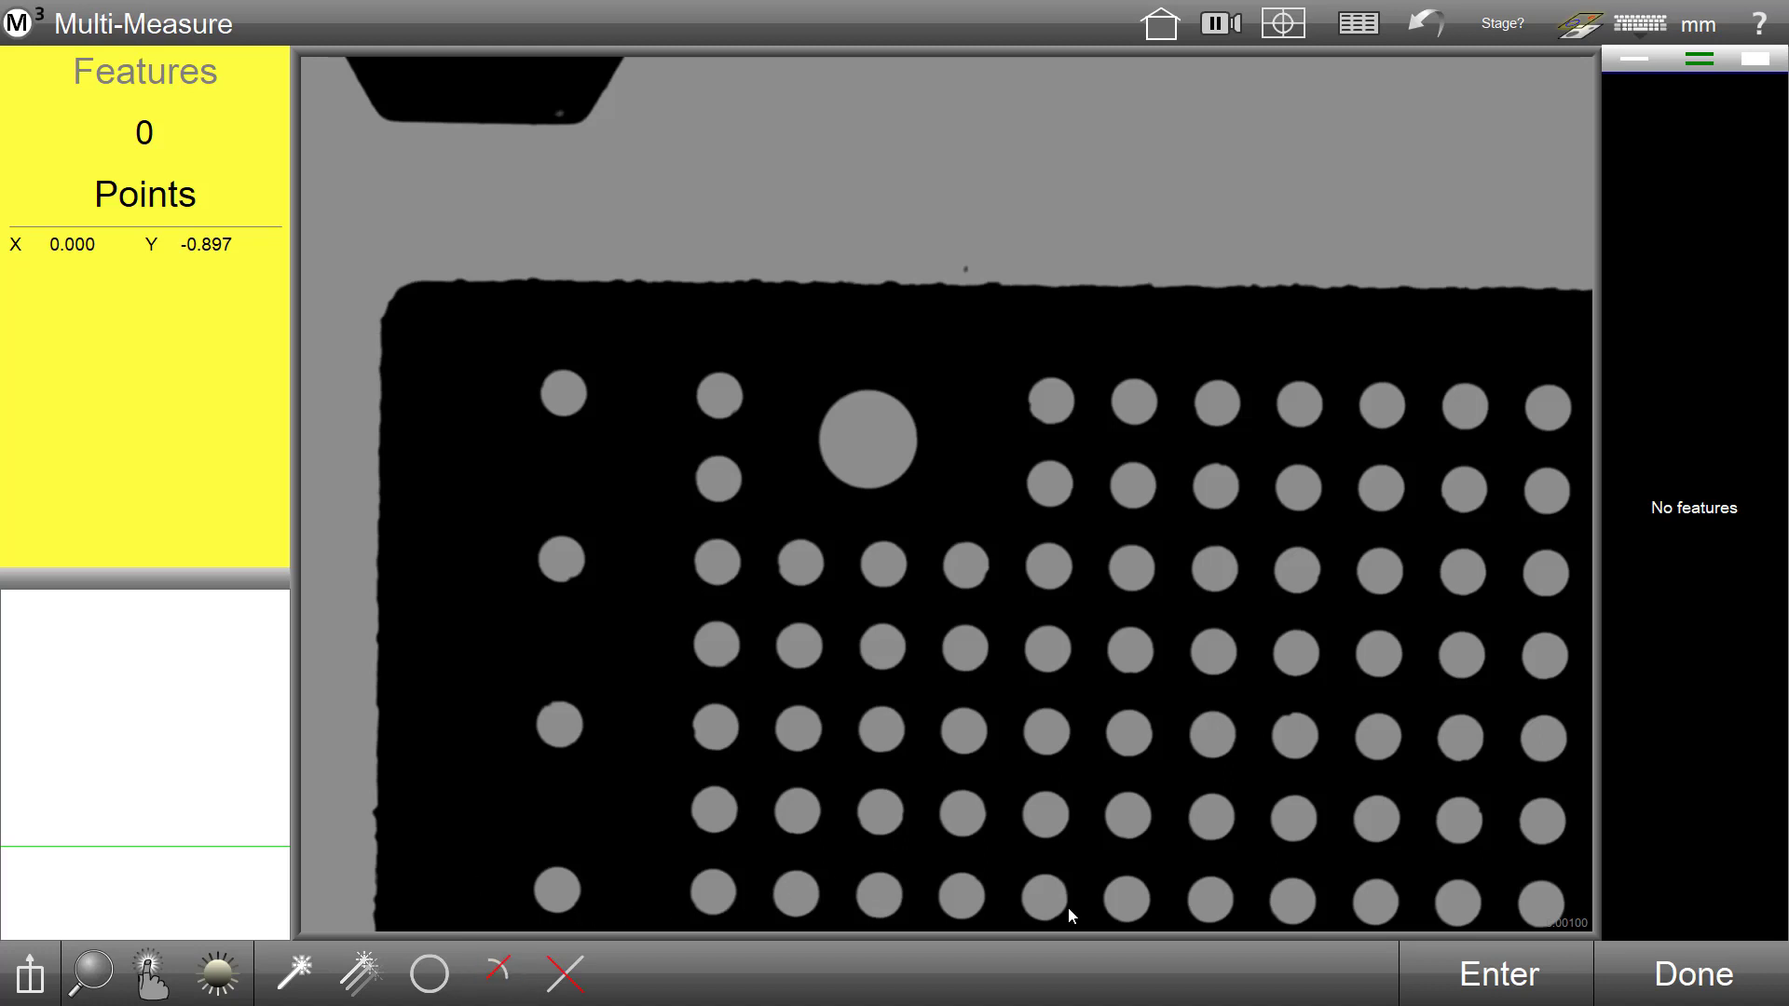
pyautogui.moveTo(354, 224); pyautogui.dragTo(1511, 865)
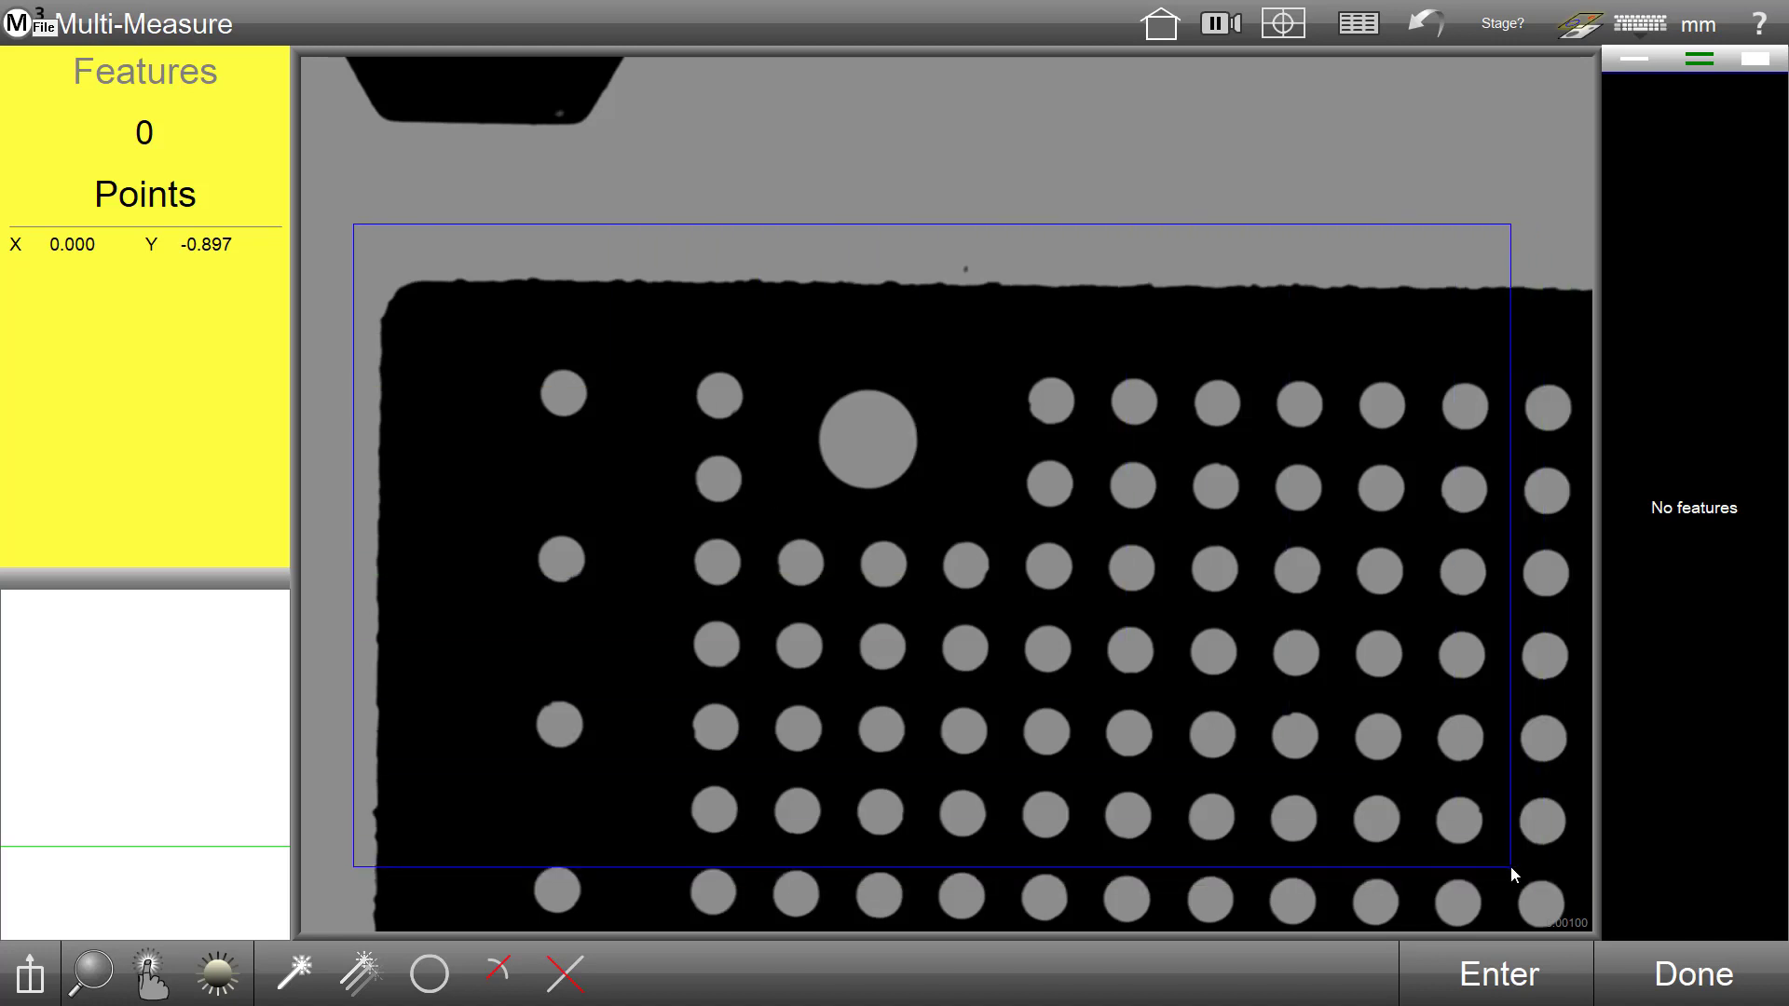
pyautogui.click(864, 619)
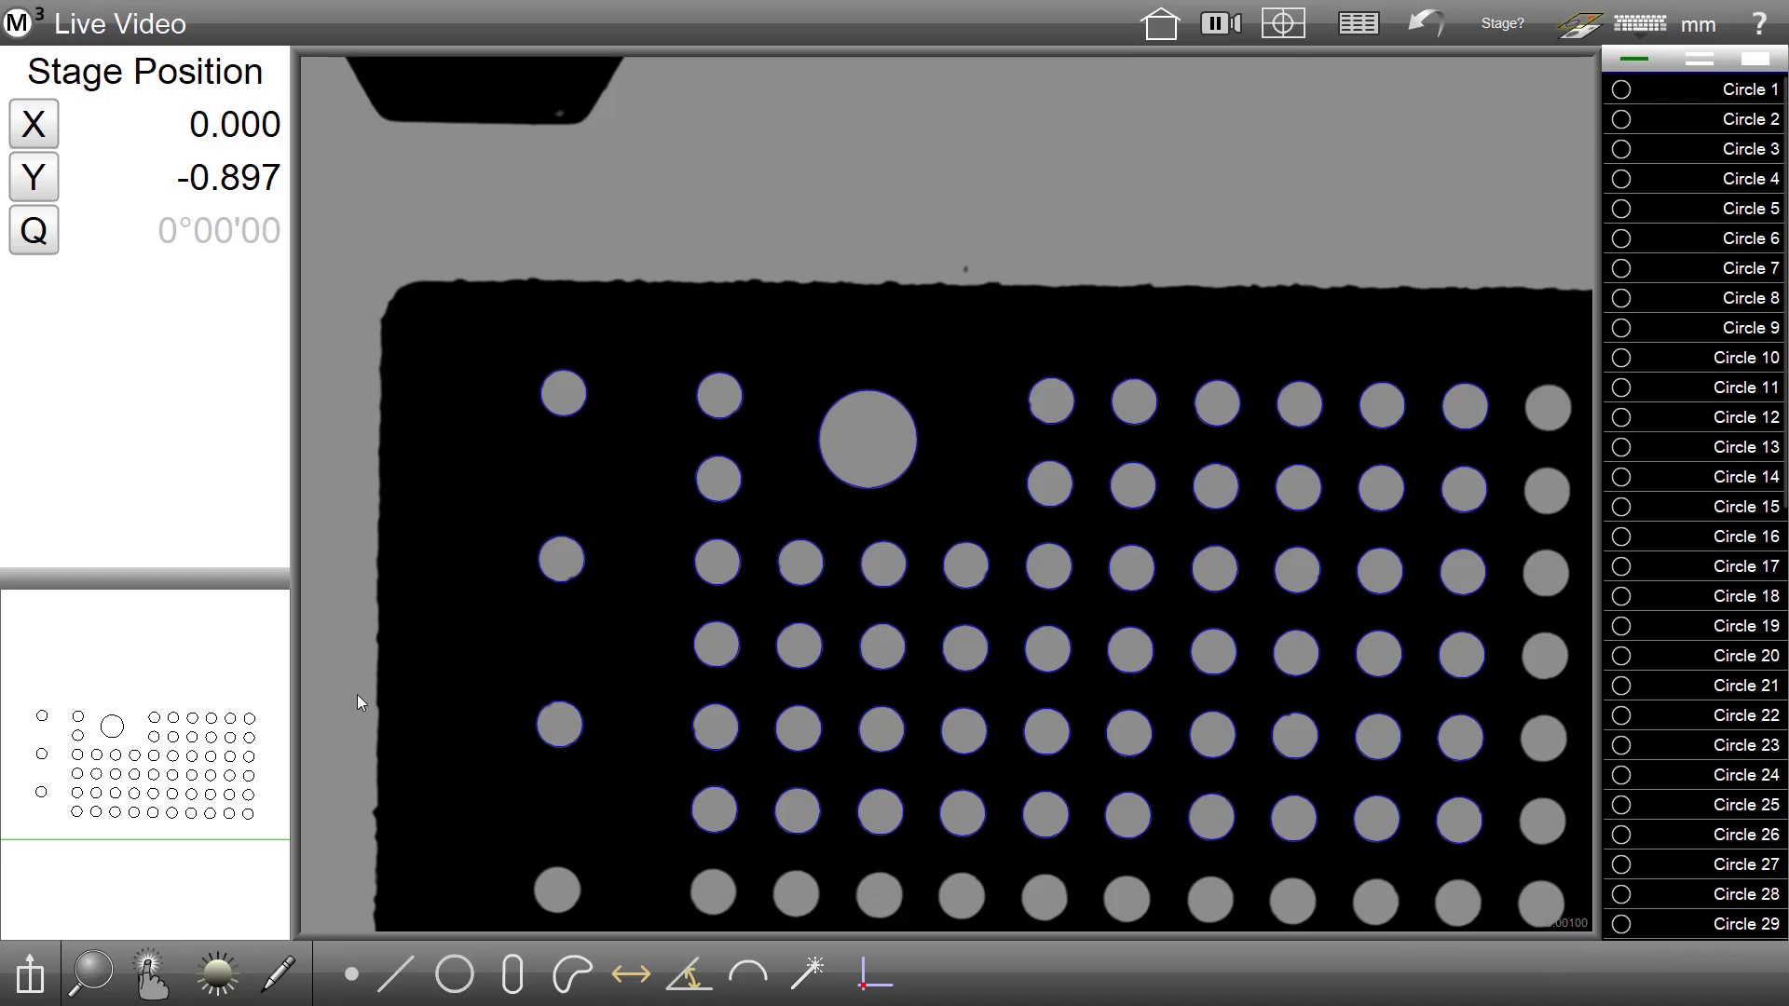
# Review the measured circles in Part View, then clear them with New Part
pyautogui.click(240, 759)
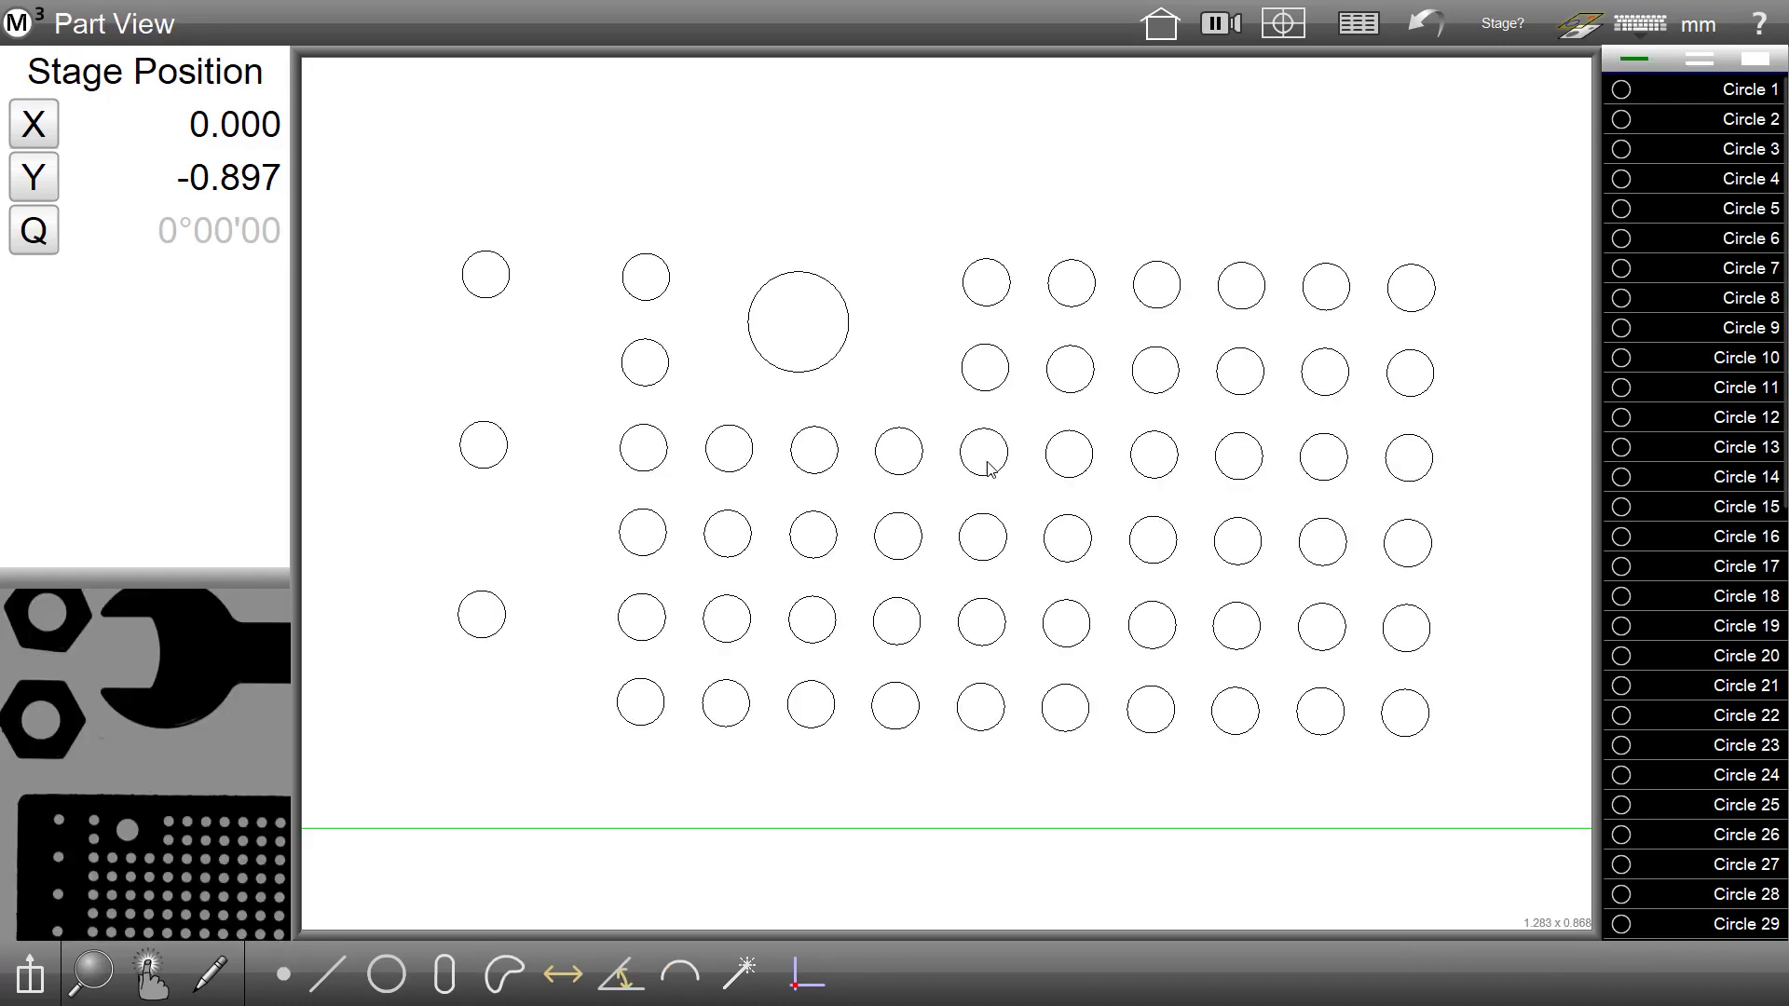
pyautogui.click(17, 28)
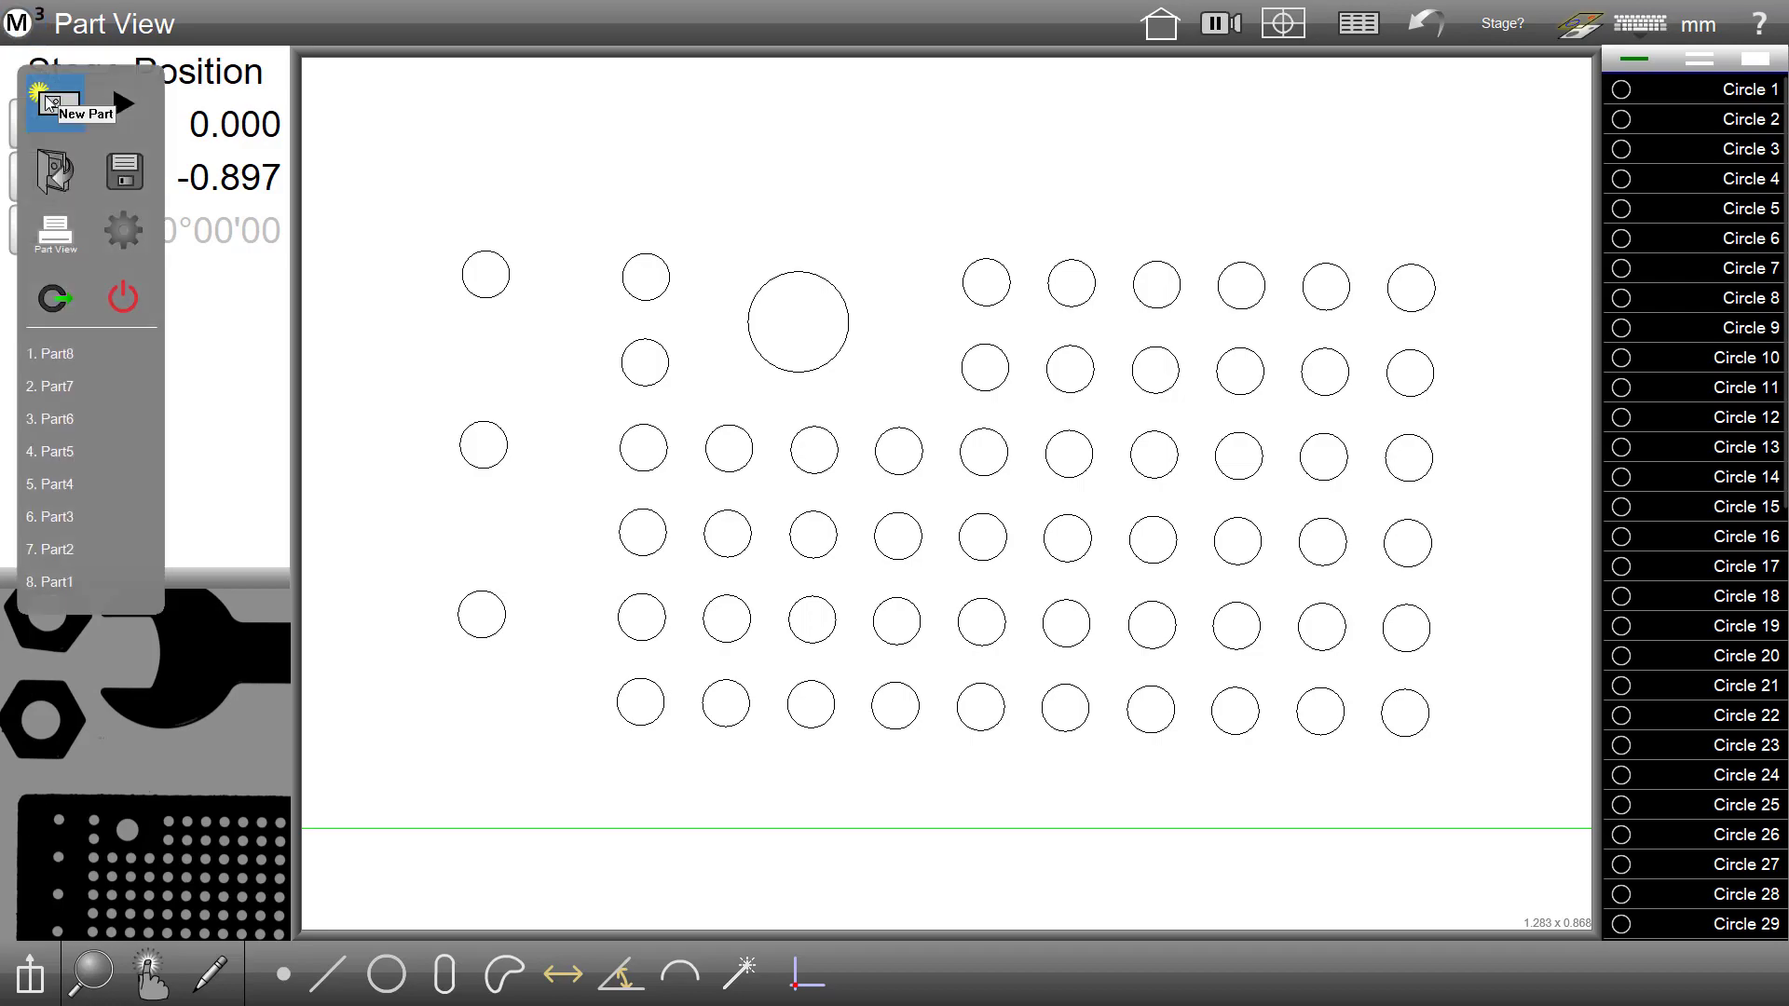
pyautogui.click(51, 102)
pyautogui.click(1048, 587)
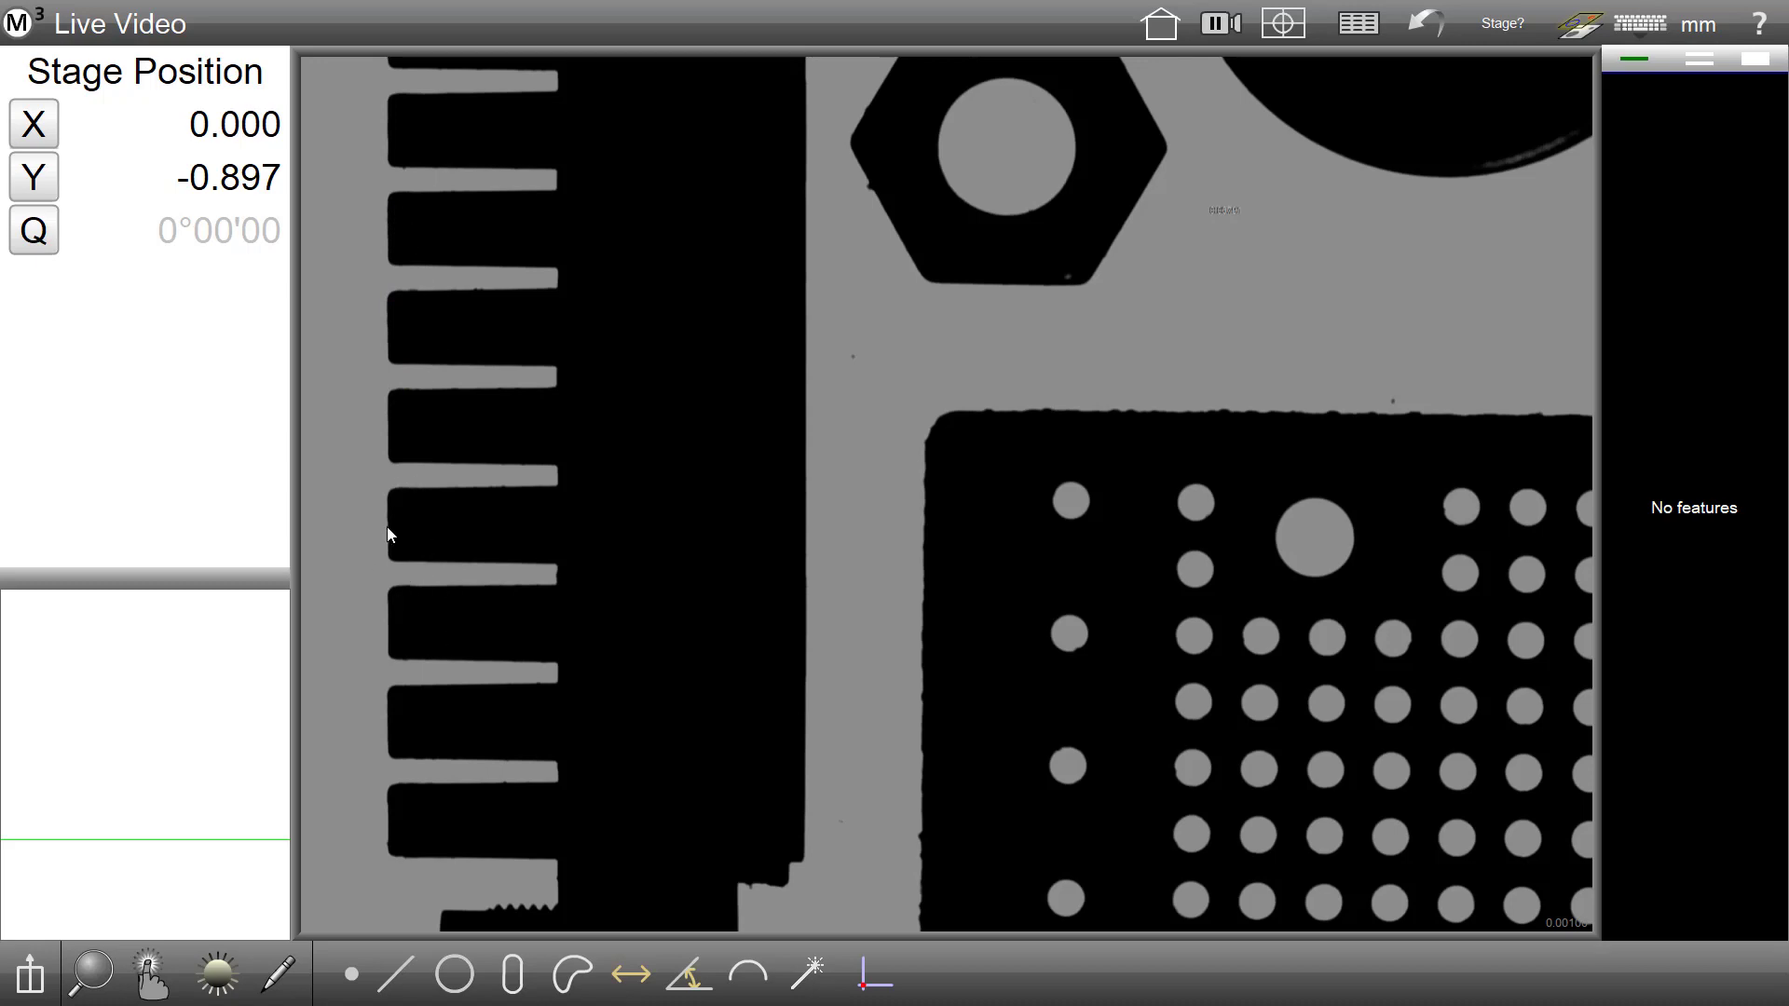
# Detect lines only over the comb teeth to measure Lines 1–26, then open the M3 menu for New Part
pyautogui.click(808, 973)
pyautogui.click(429, 973)
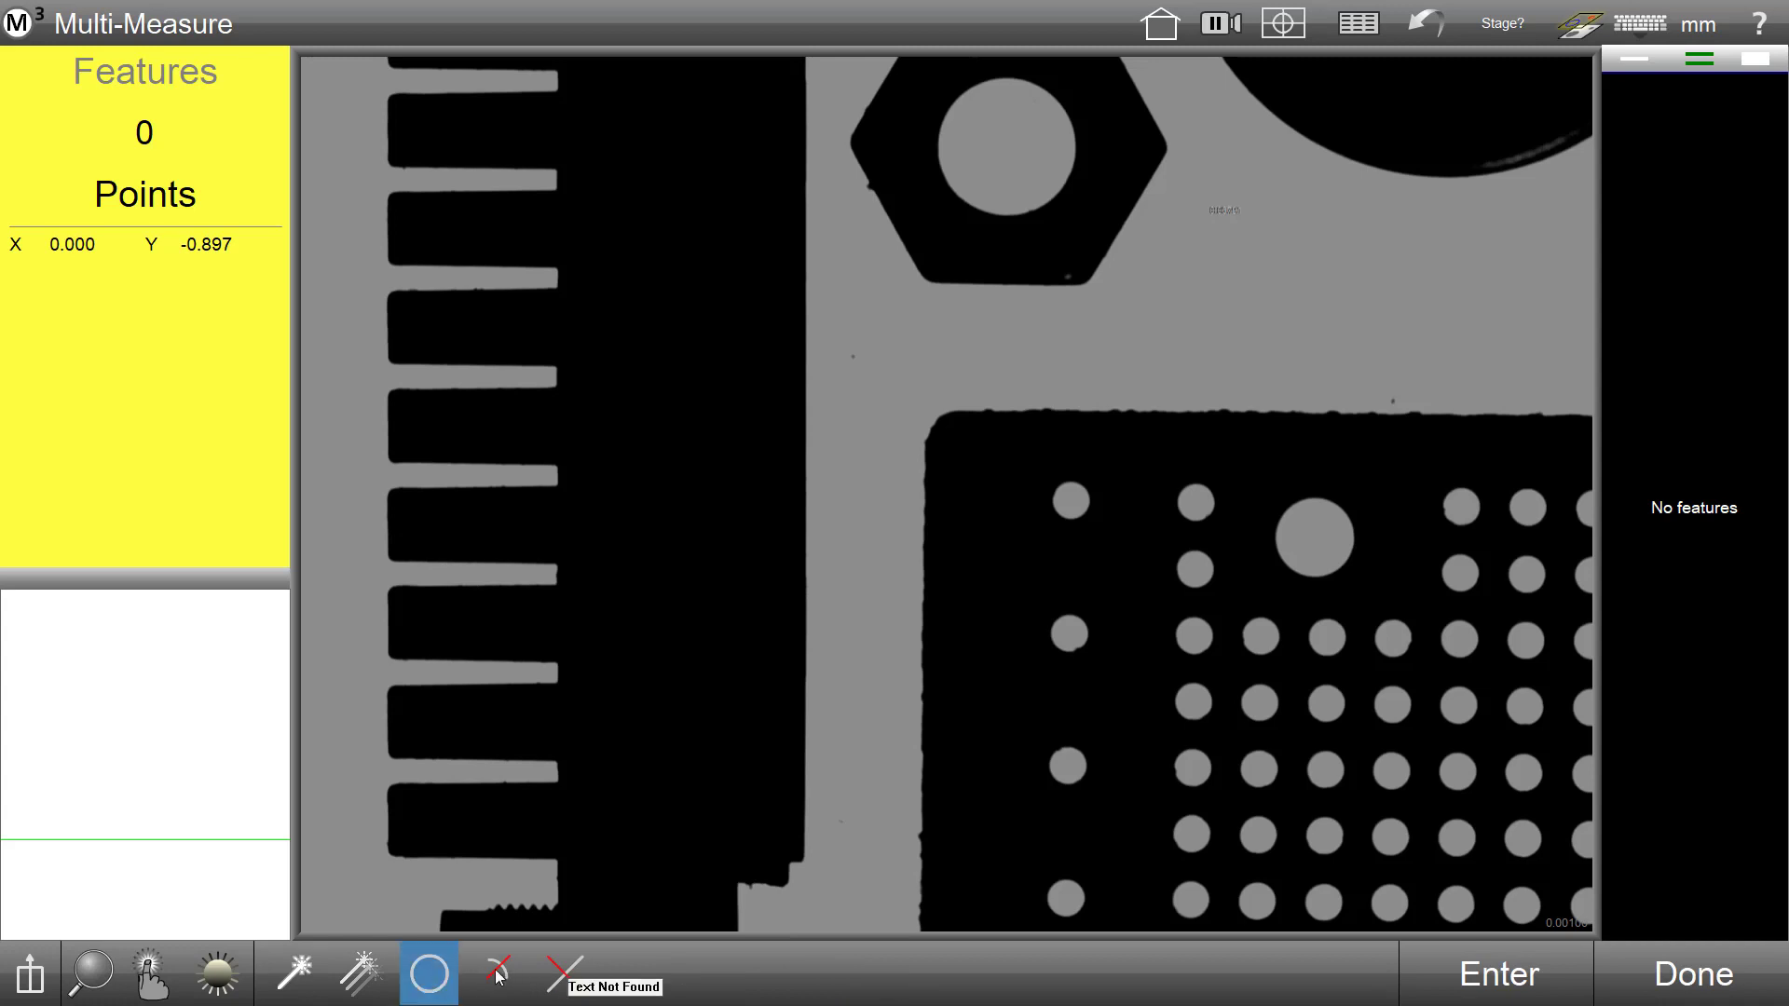
pyautogui.moveTo(344, 880); pyautogui.dragTo(585, 85)
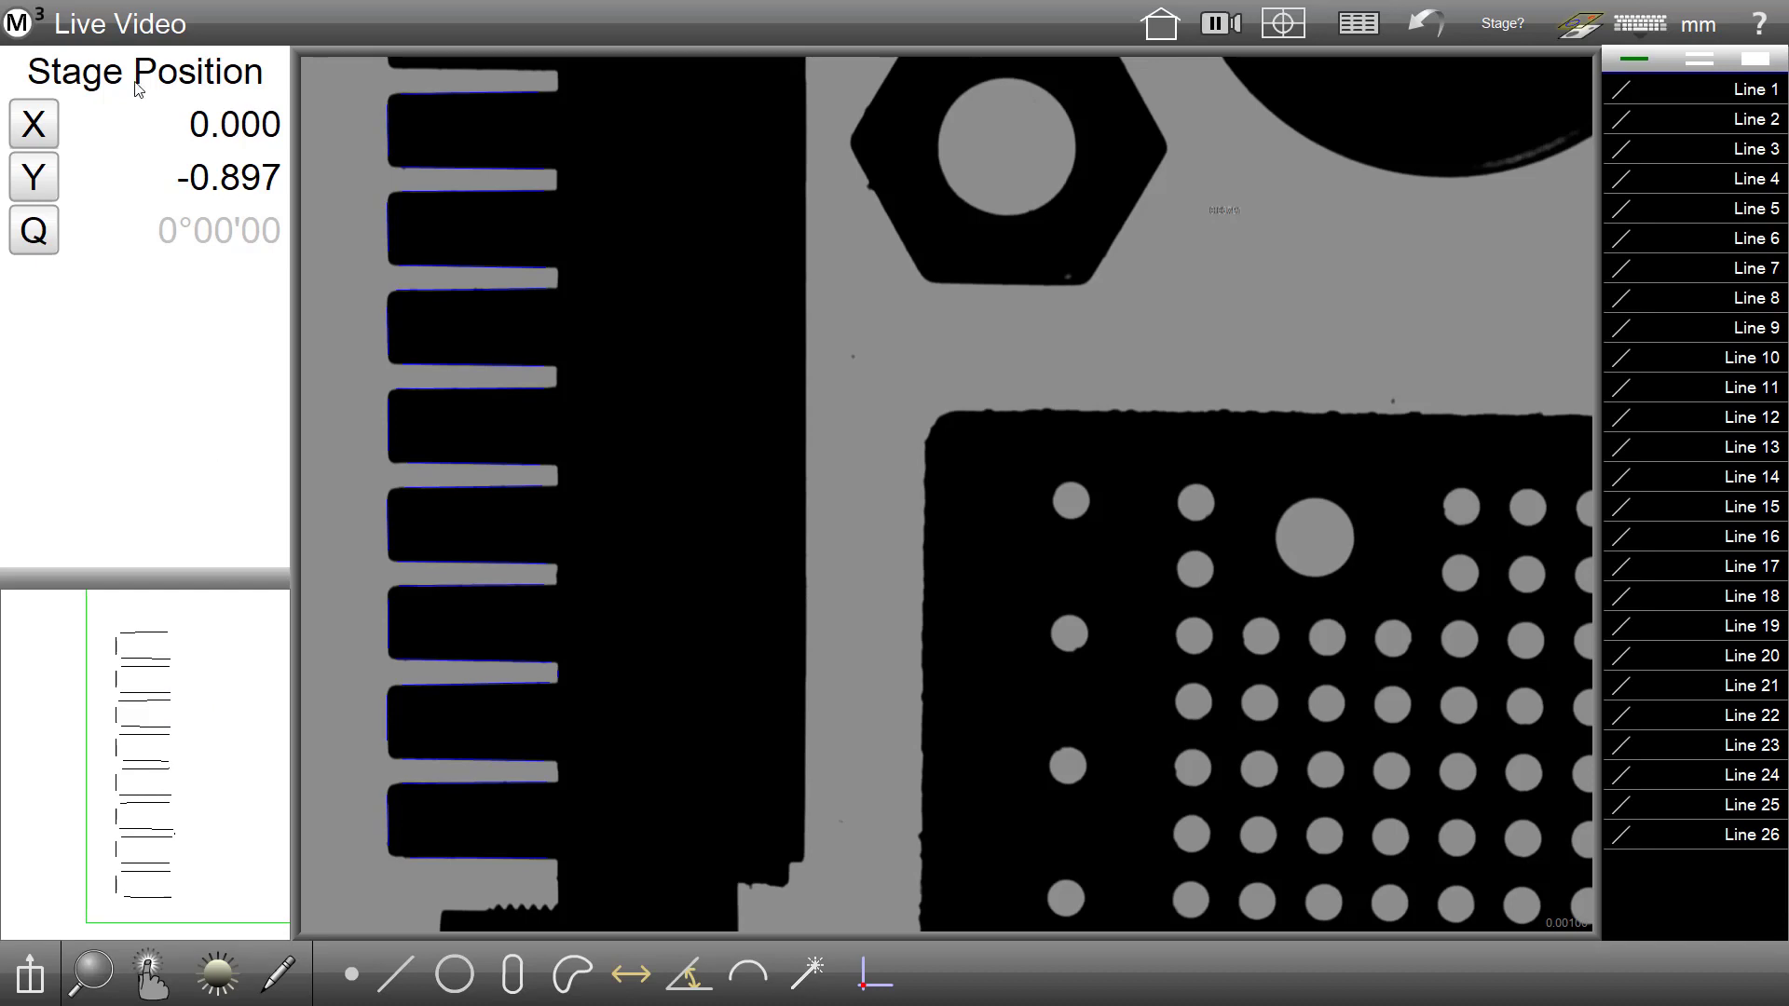
pyautogui.click(36, 25)
# Start a new part with all comb-line features deleted and centre the stage on the wrench and nuts
pyautogui.click(53, 101)
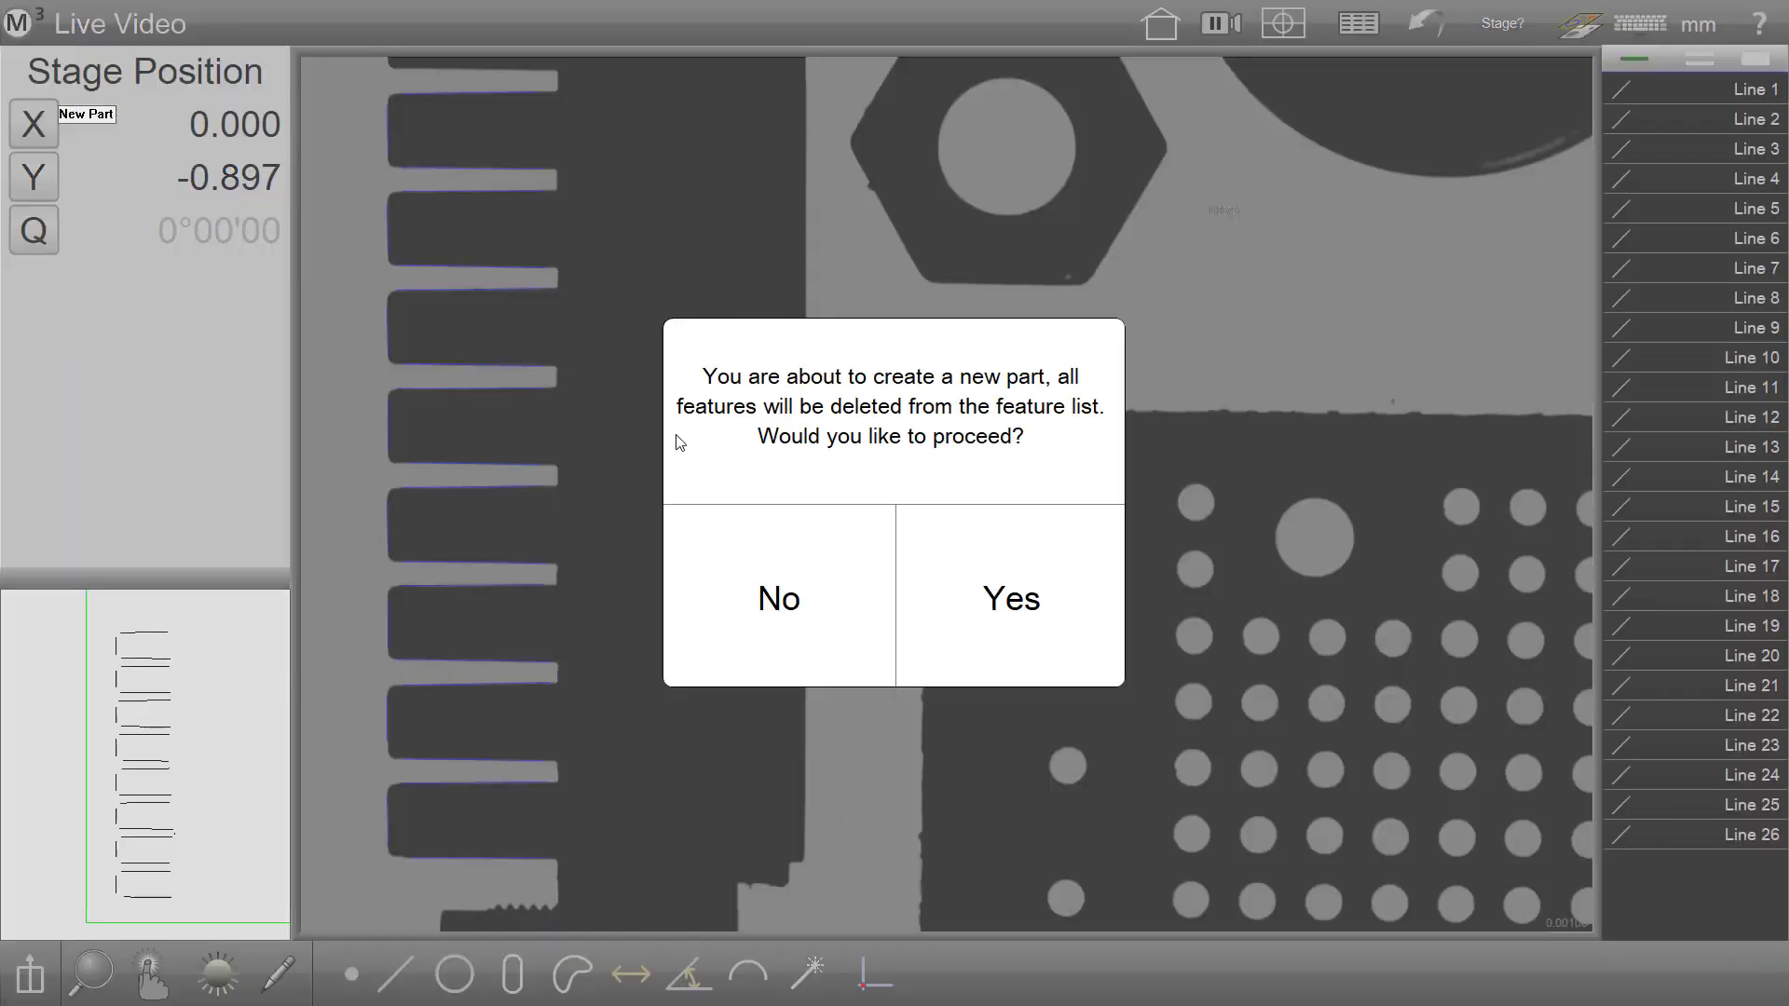
pyautogui.click(1038, 606)
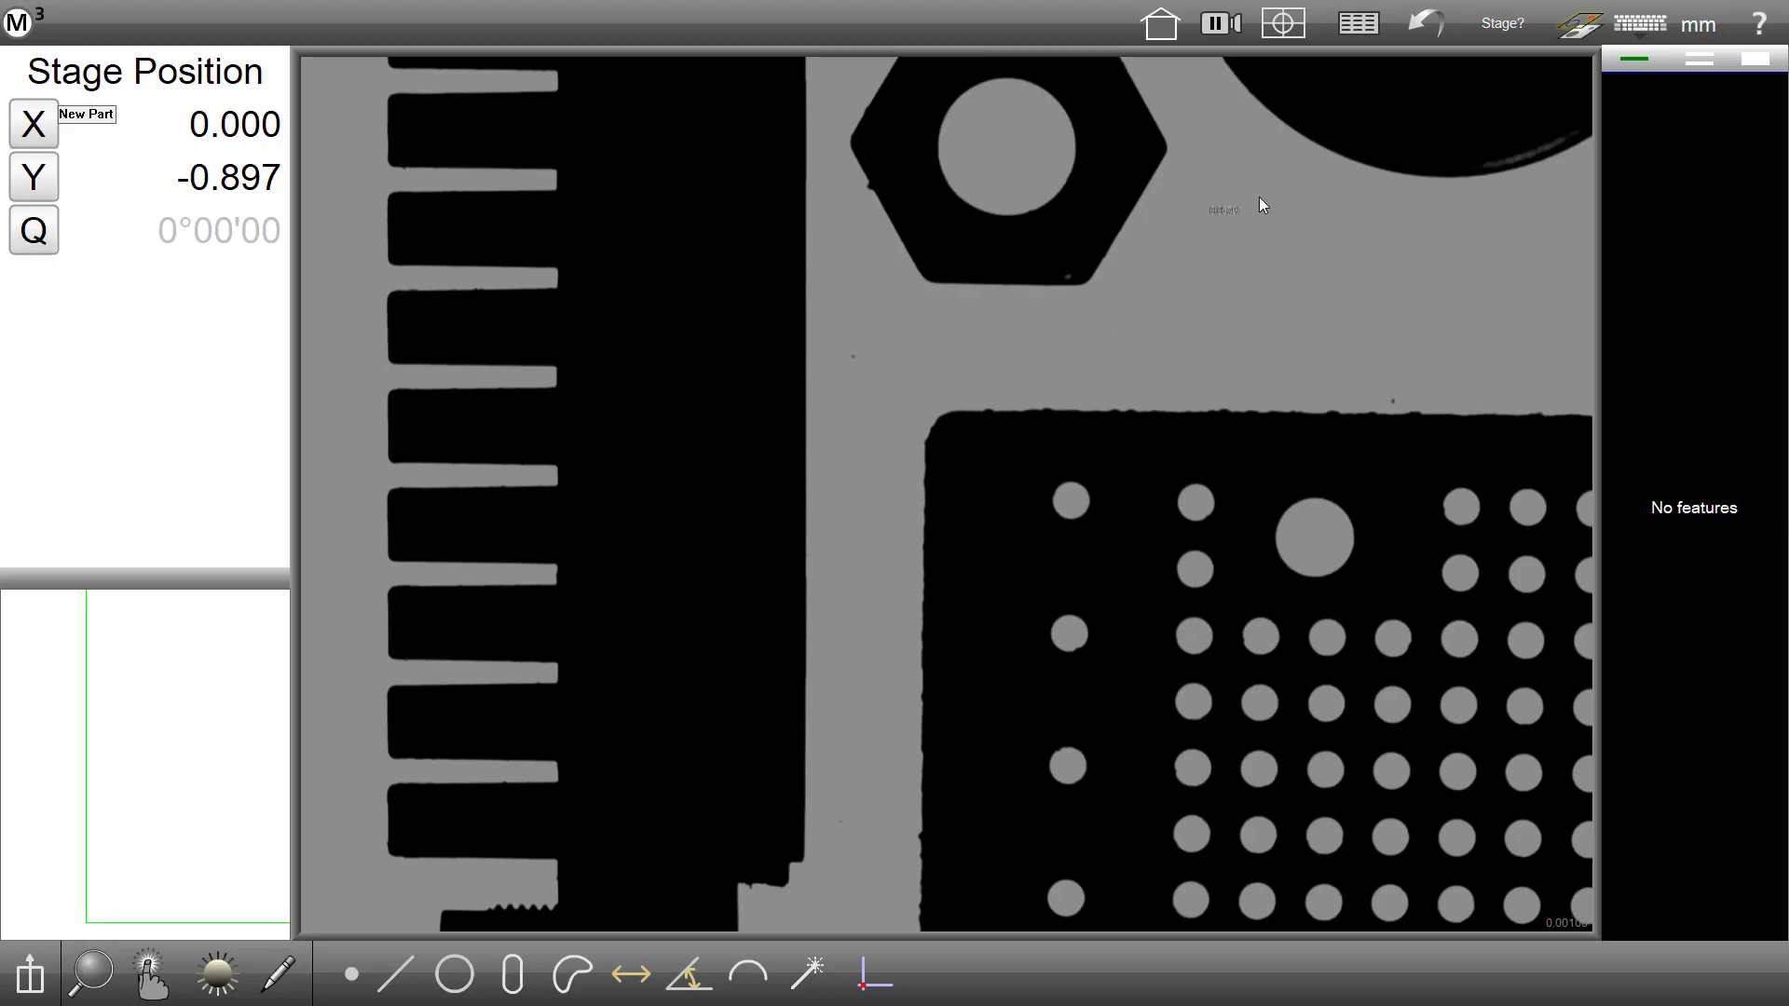
pyautogui.click(1365, 265)
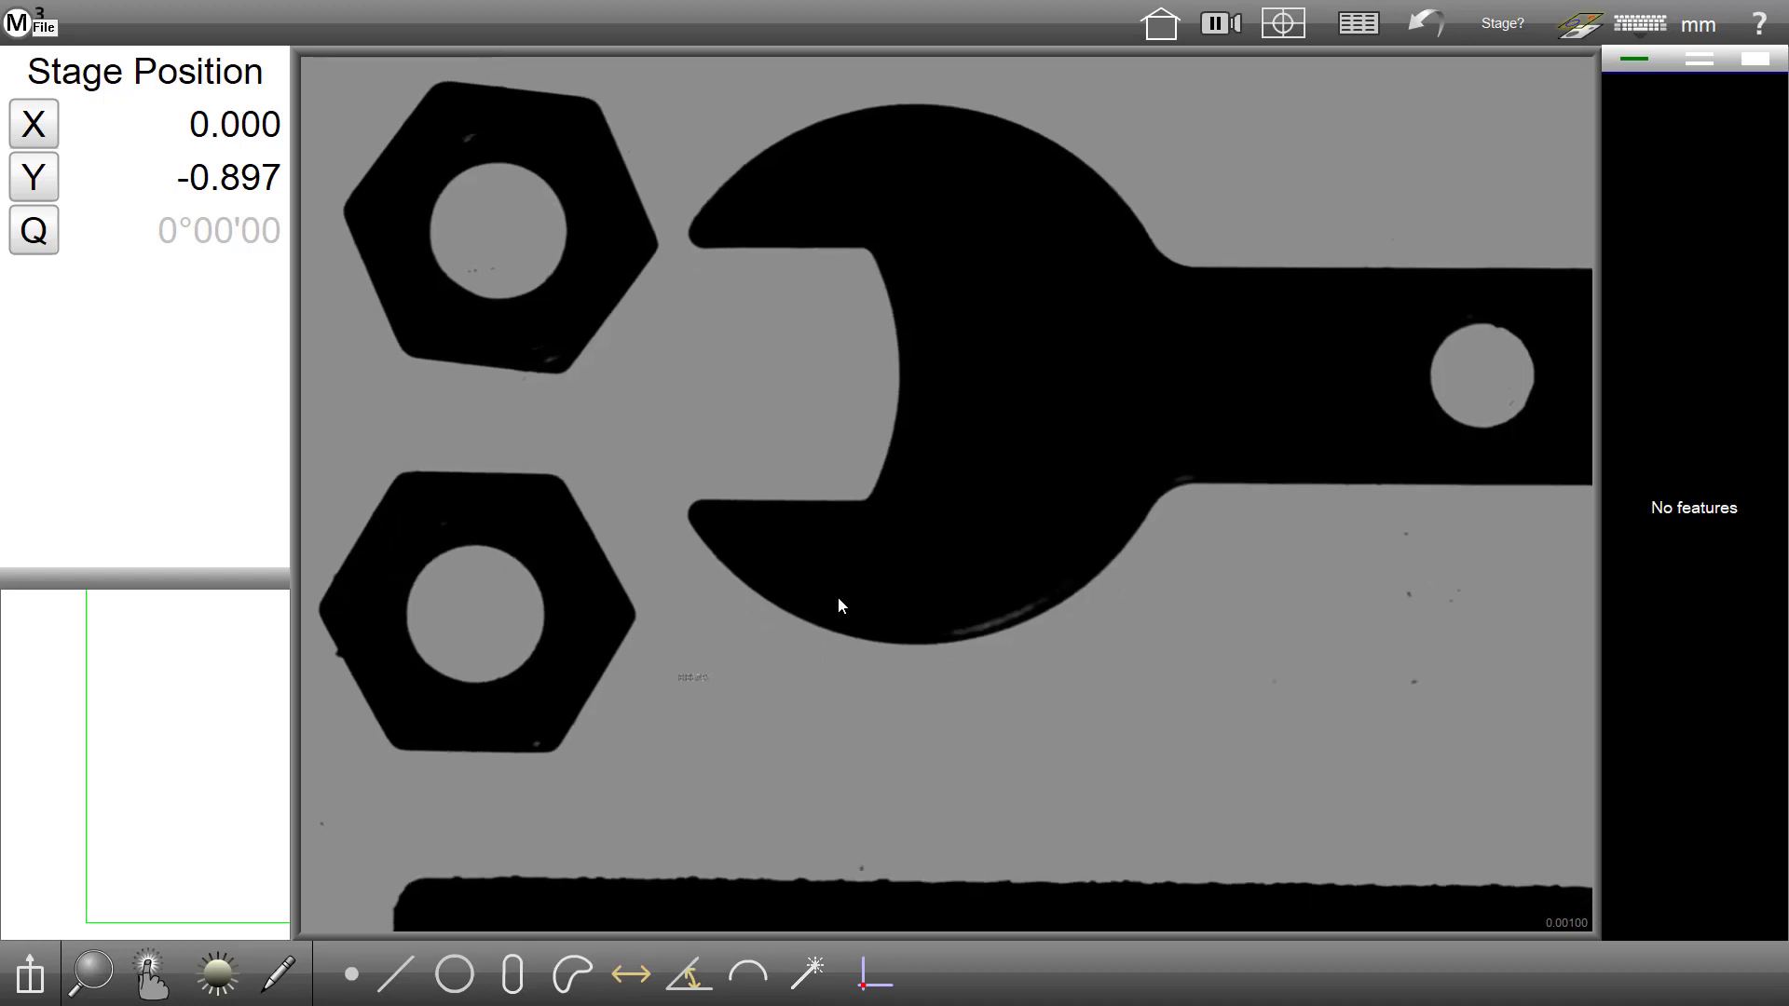
# Create Pattern 1 as a registration pattern boxed around the whole wrench outline
pyautogui.click(876, 977)
pyautogui.click(559, 975)
pyautogui.moveTo(678, 746); pyautogui.dragTo(1516, 113)
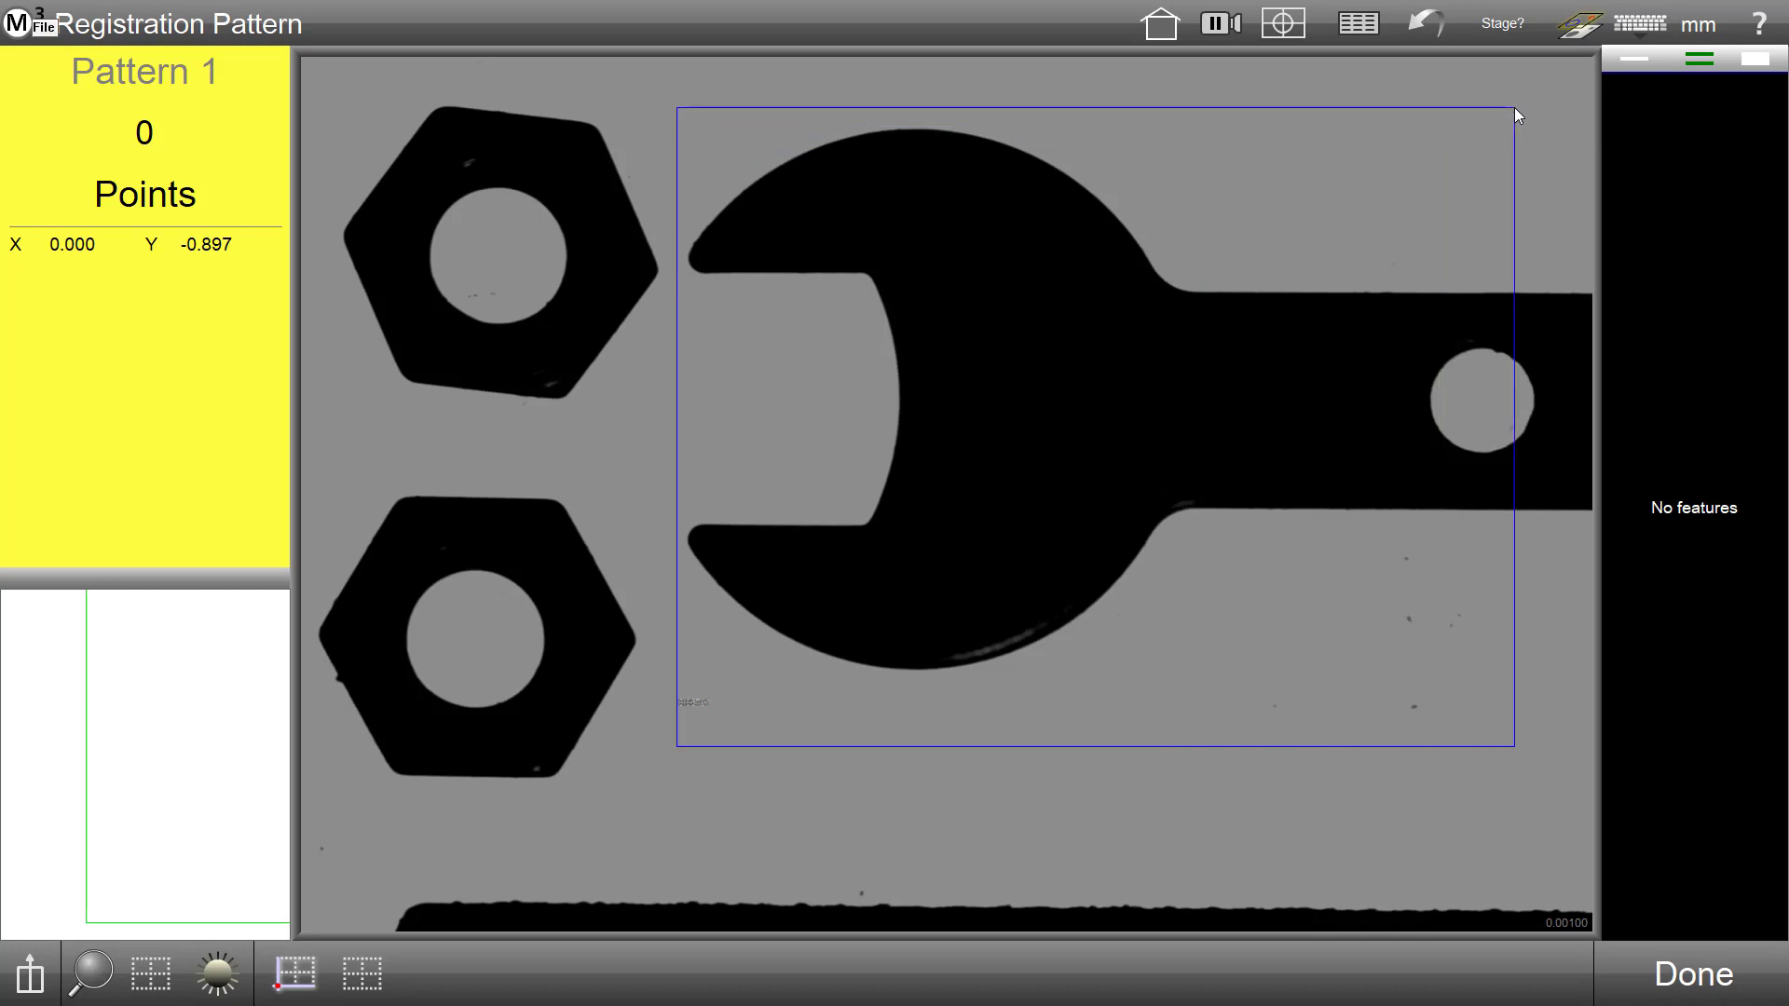
pyautogui.click(855, 347)
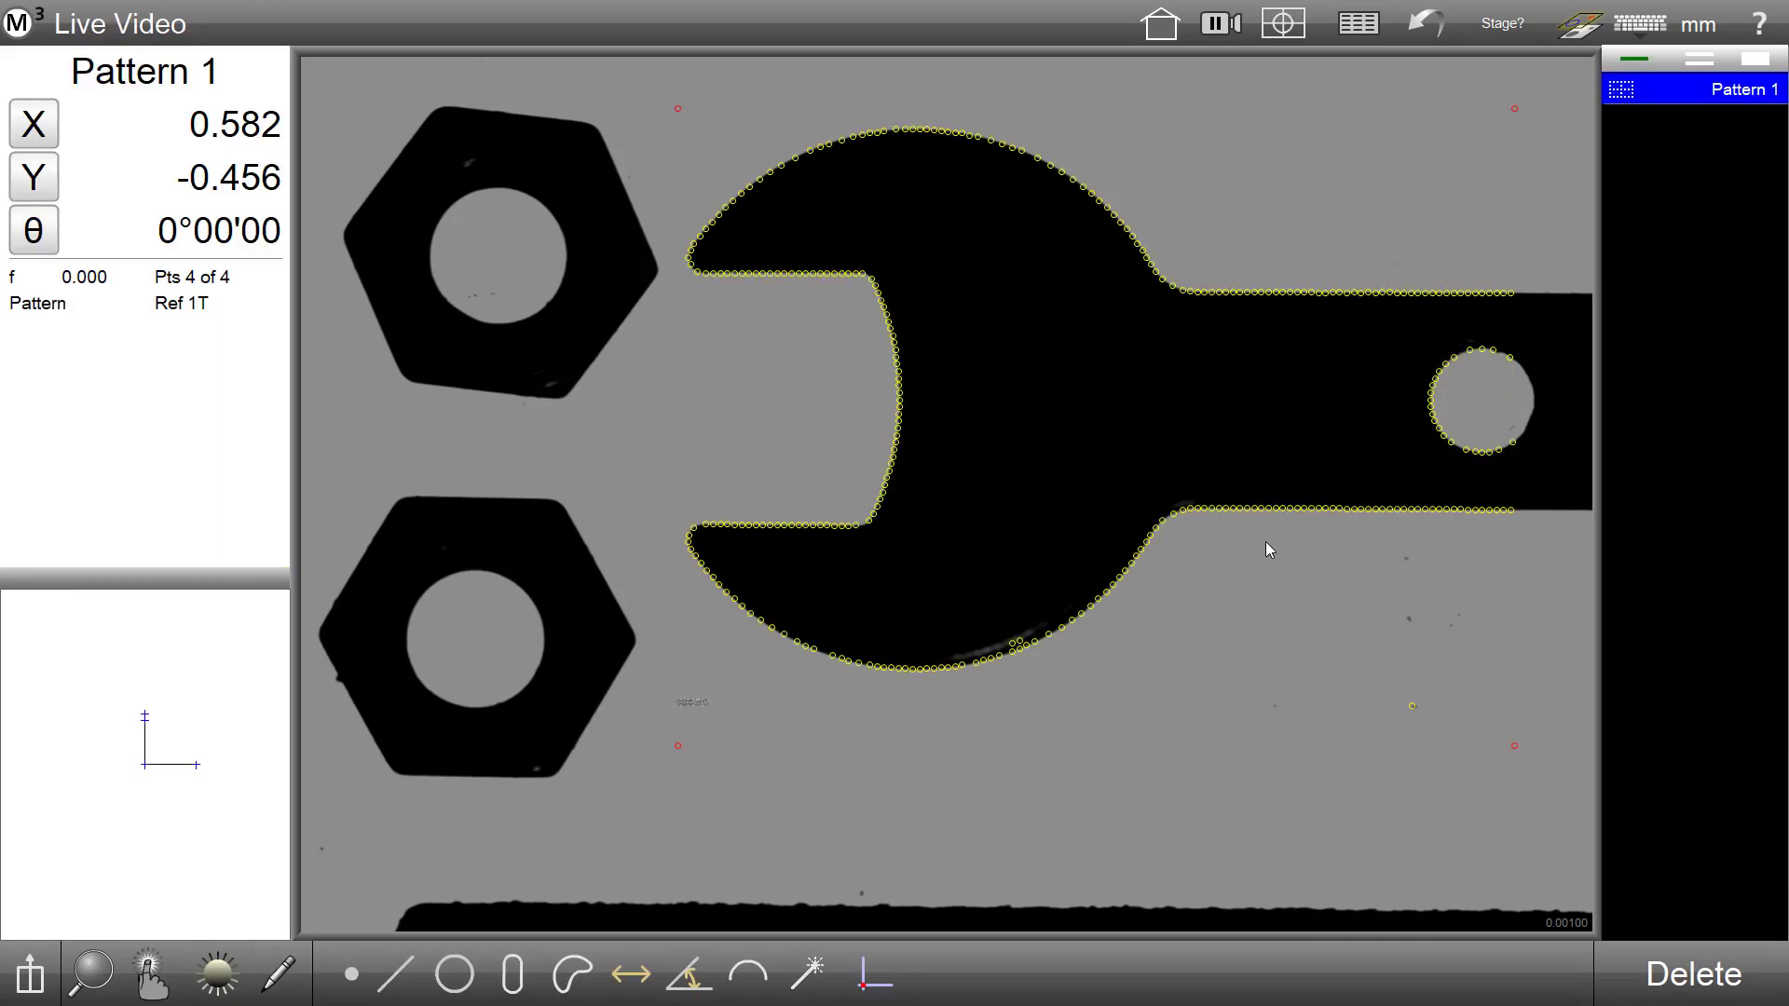
pyautogui.click(874, 973)
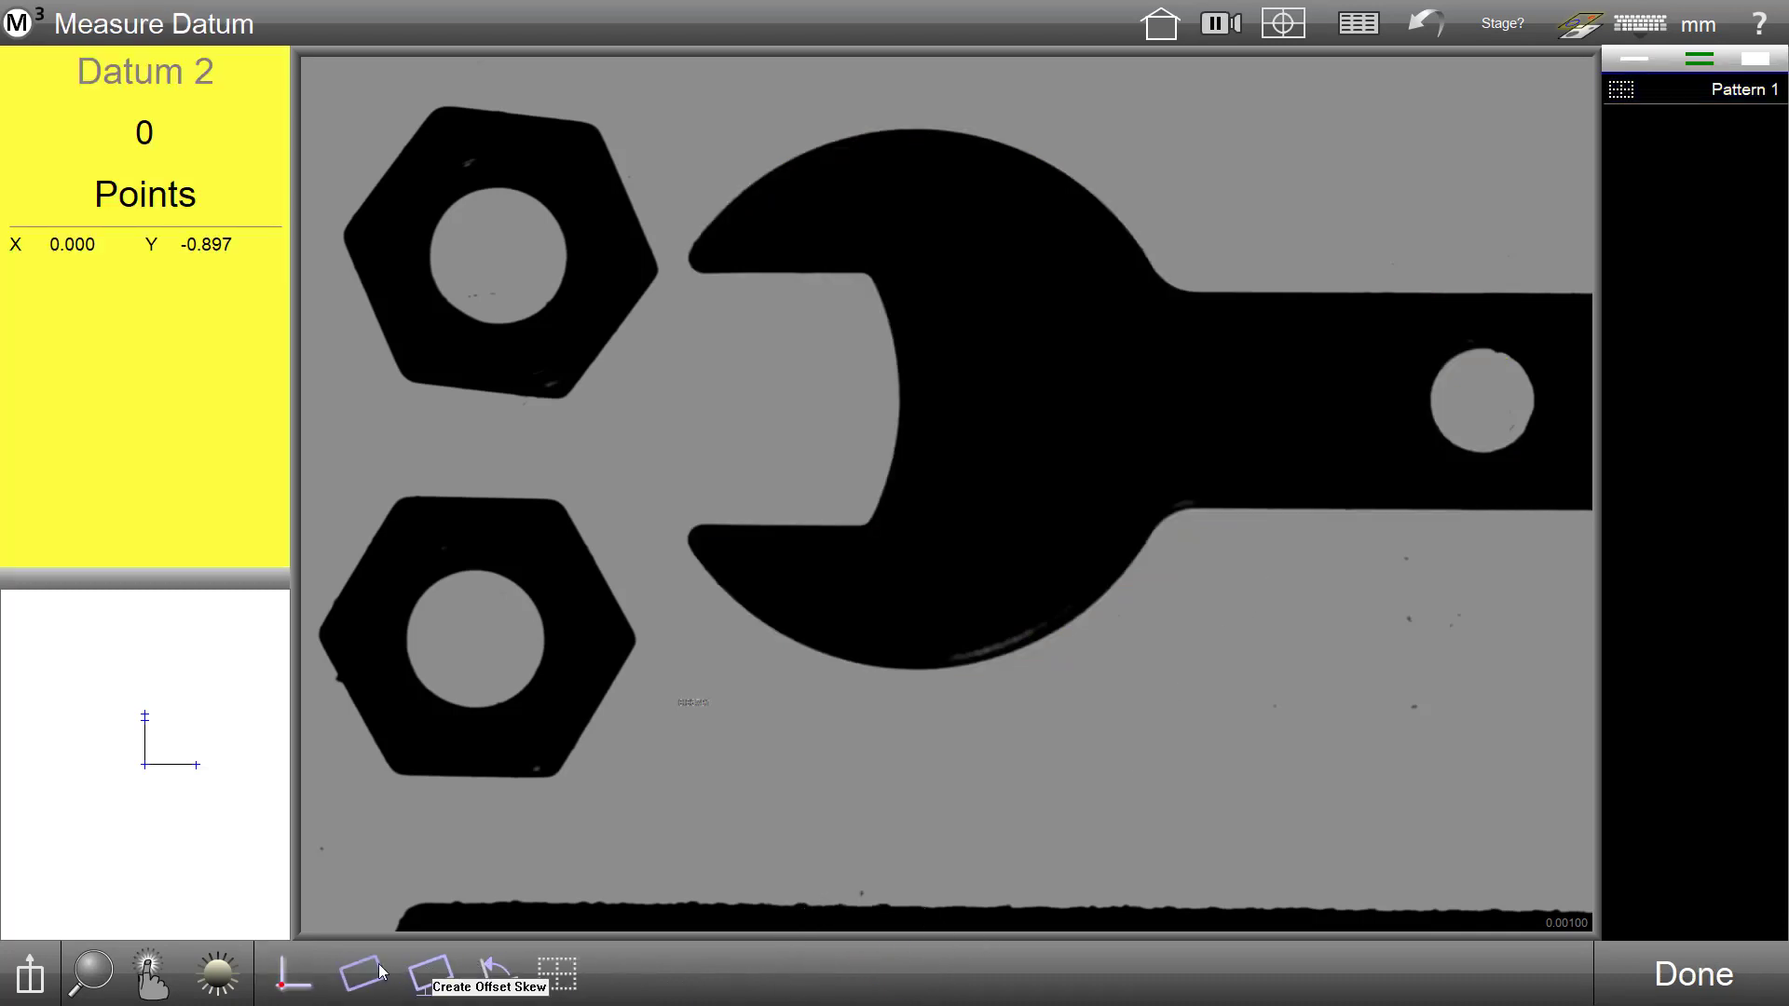
# Measure Skew 2 along the lower edge of the wrench handle
pyautogui.click(362, 973)
pyautogui.moveTo(1253, 507); pyautogui.dragTo(1526, 508)
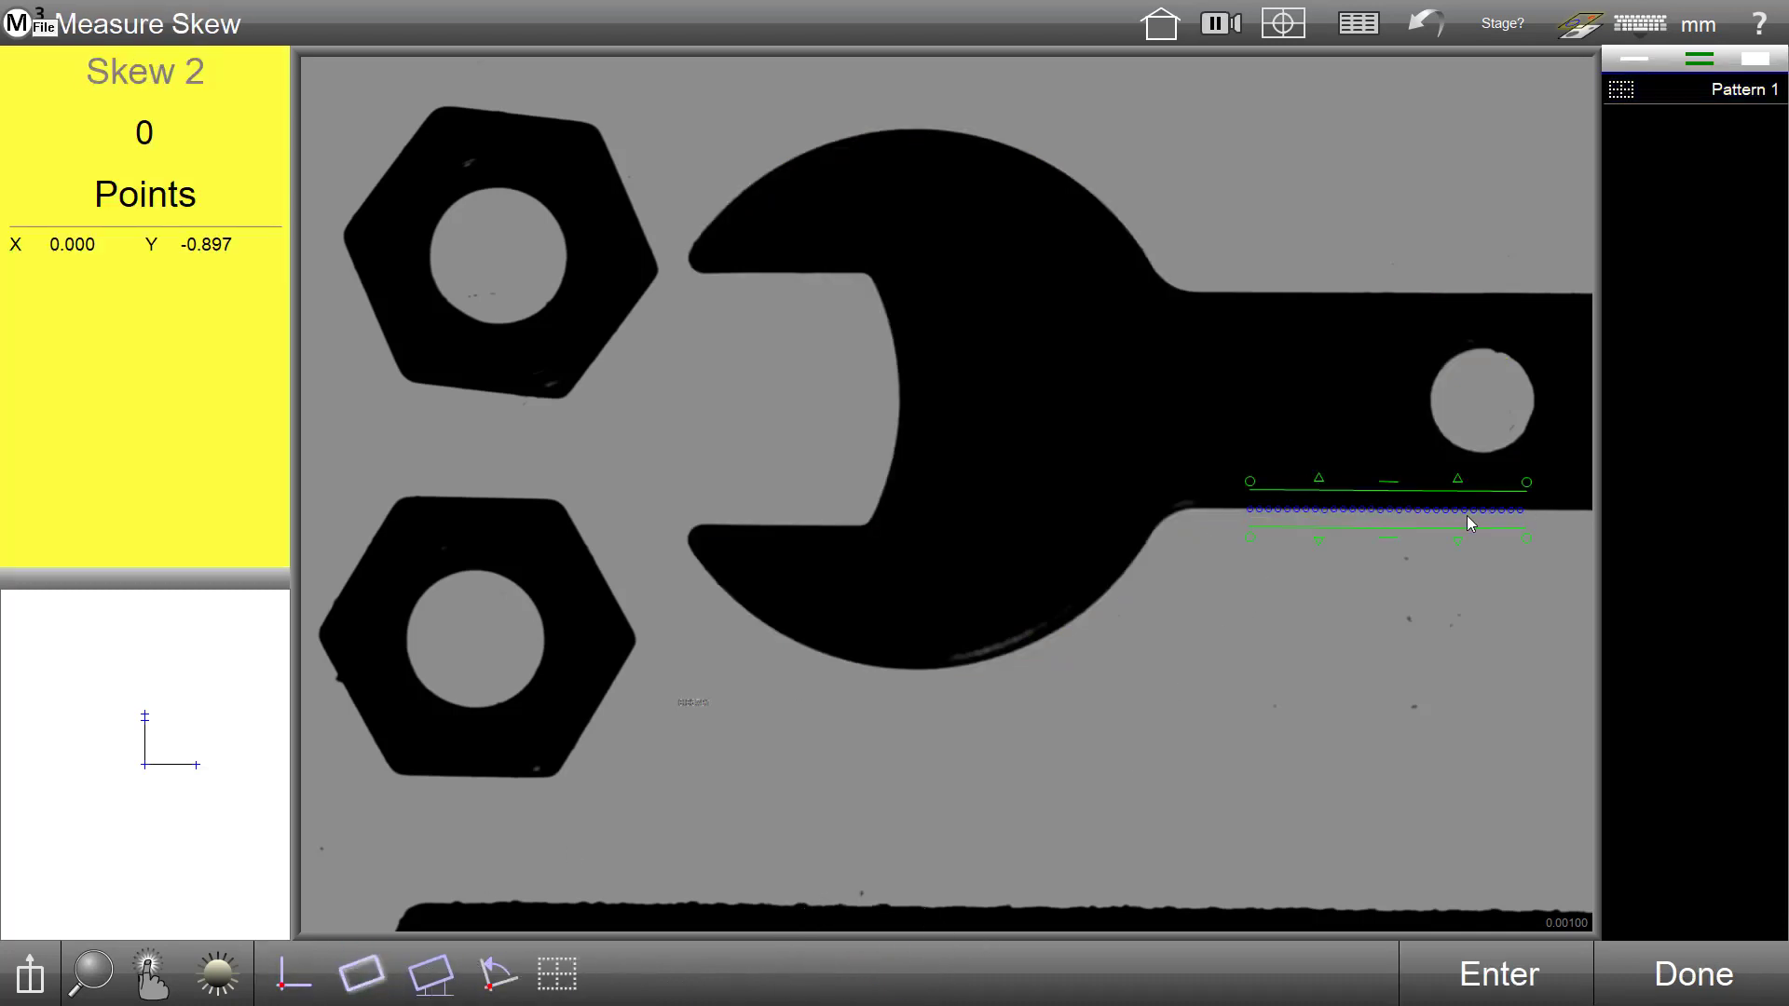
pyautogui.click(1691, 969)
# Measure Circle 3 on the handle's hole and zero Datum 4 at its centre
pyautogui.click(1500, 522)
pyautogui.moveTo(1497, 415)
pyautogui.mouseDown()
pyautogui.moveTo(1437, 351)
pyautogui.moveTo(1506, 458)
pyautogui.moveTo(1509, 431)
pyautogui.mouseUp()
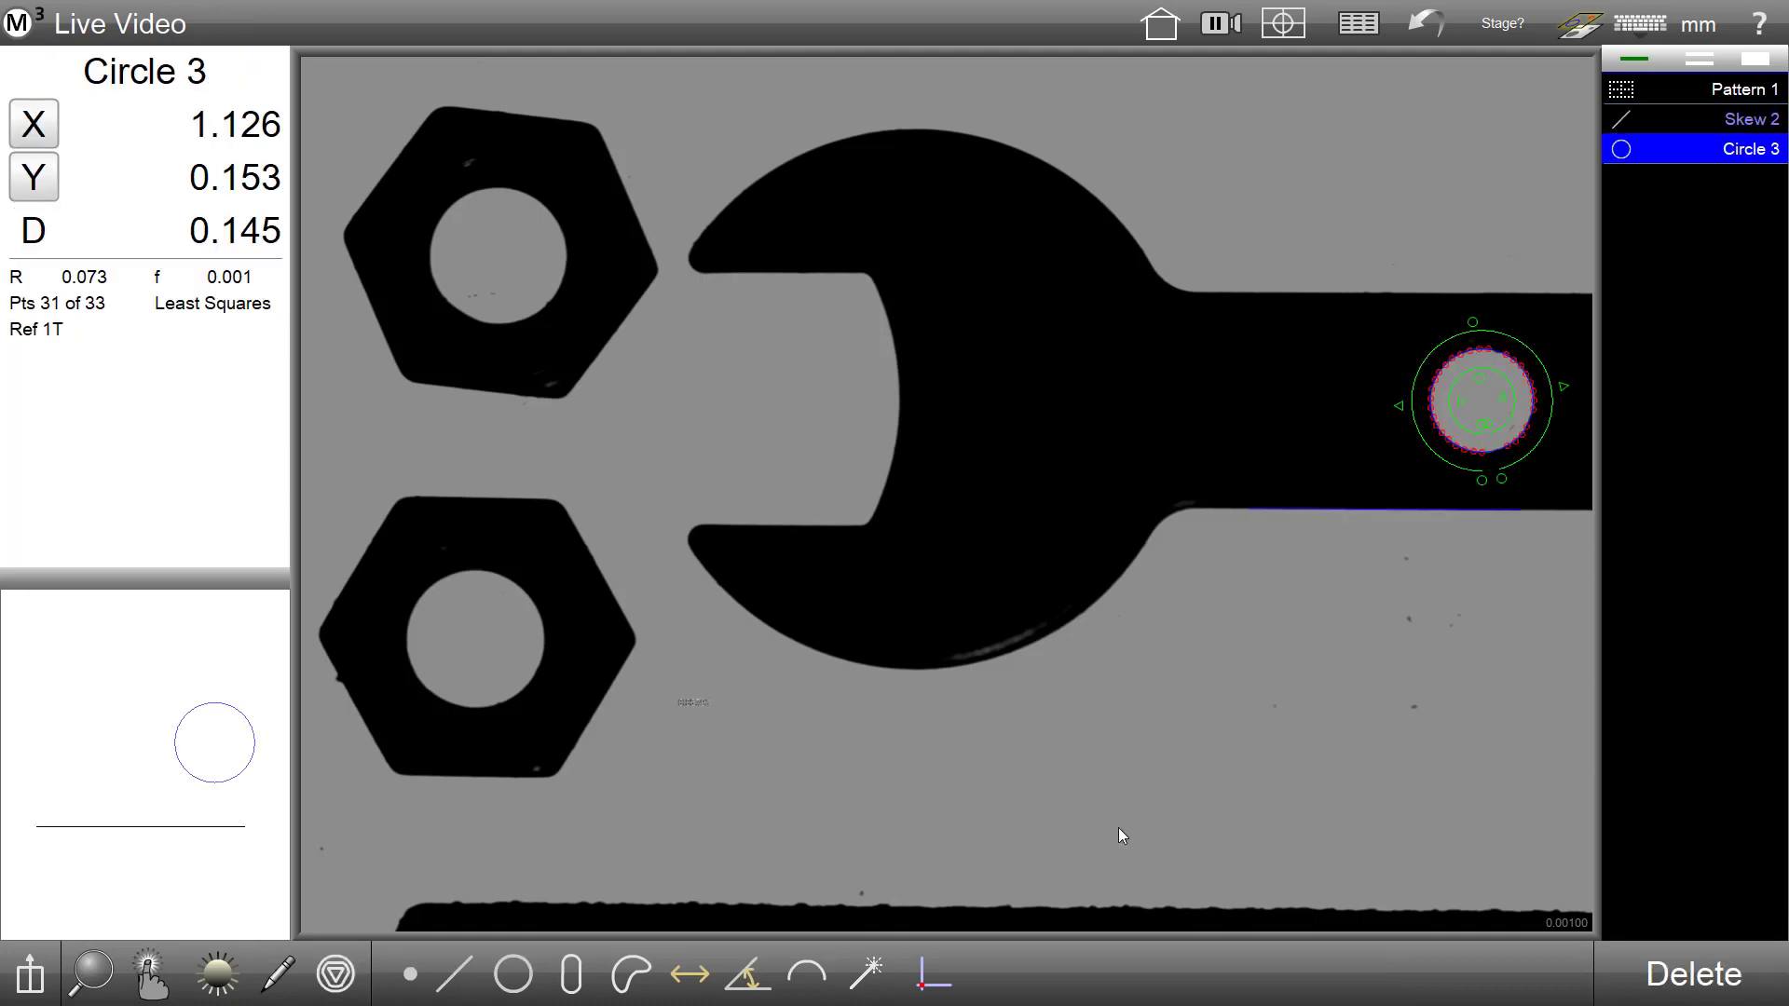
pyautogui.click(929, 974)
pyautogui.click(1688, 151)
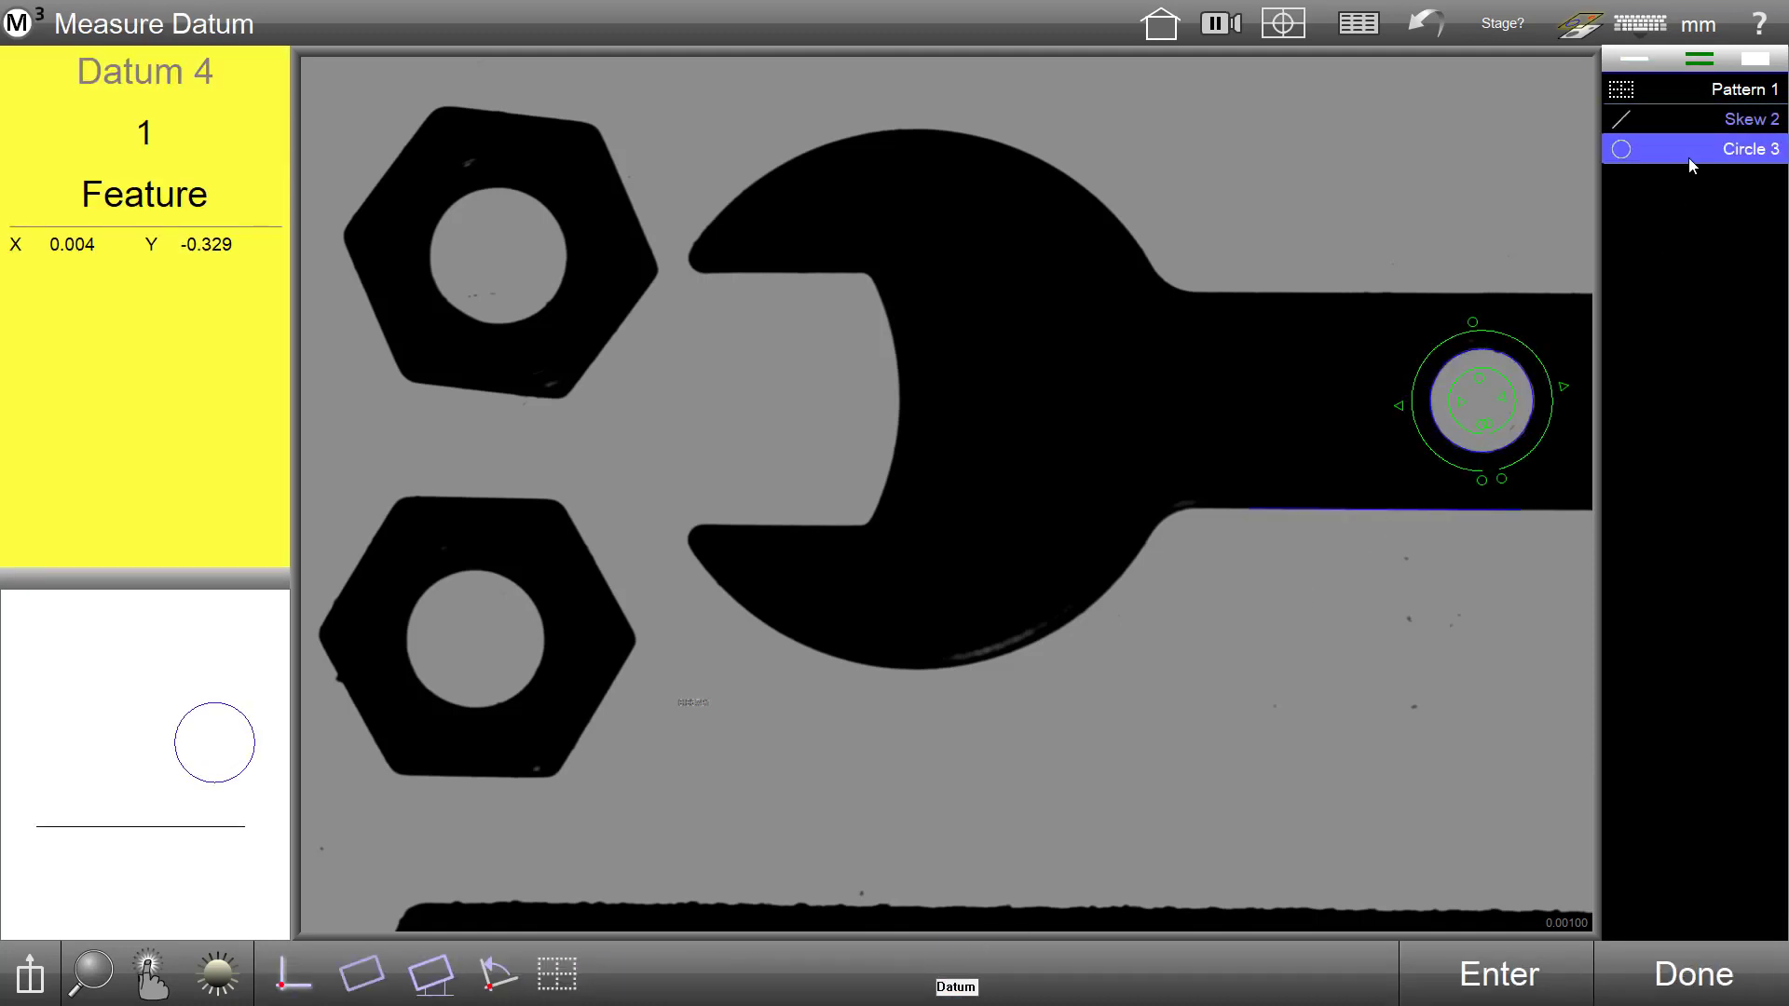
pyautogui.click(1691, 978)
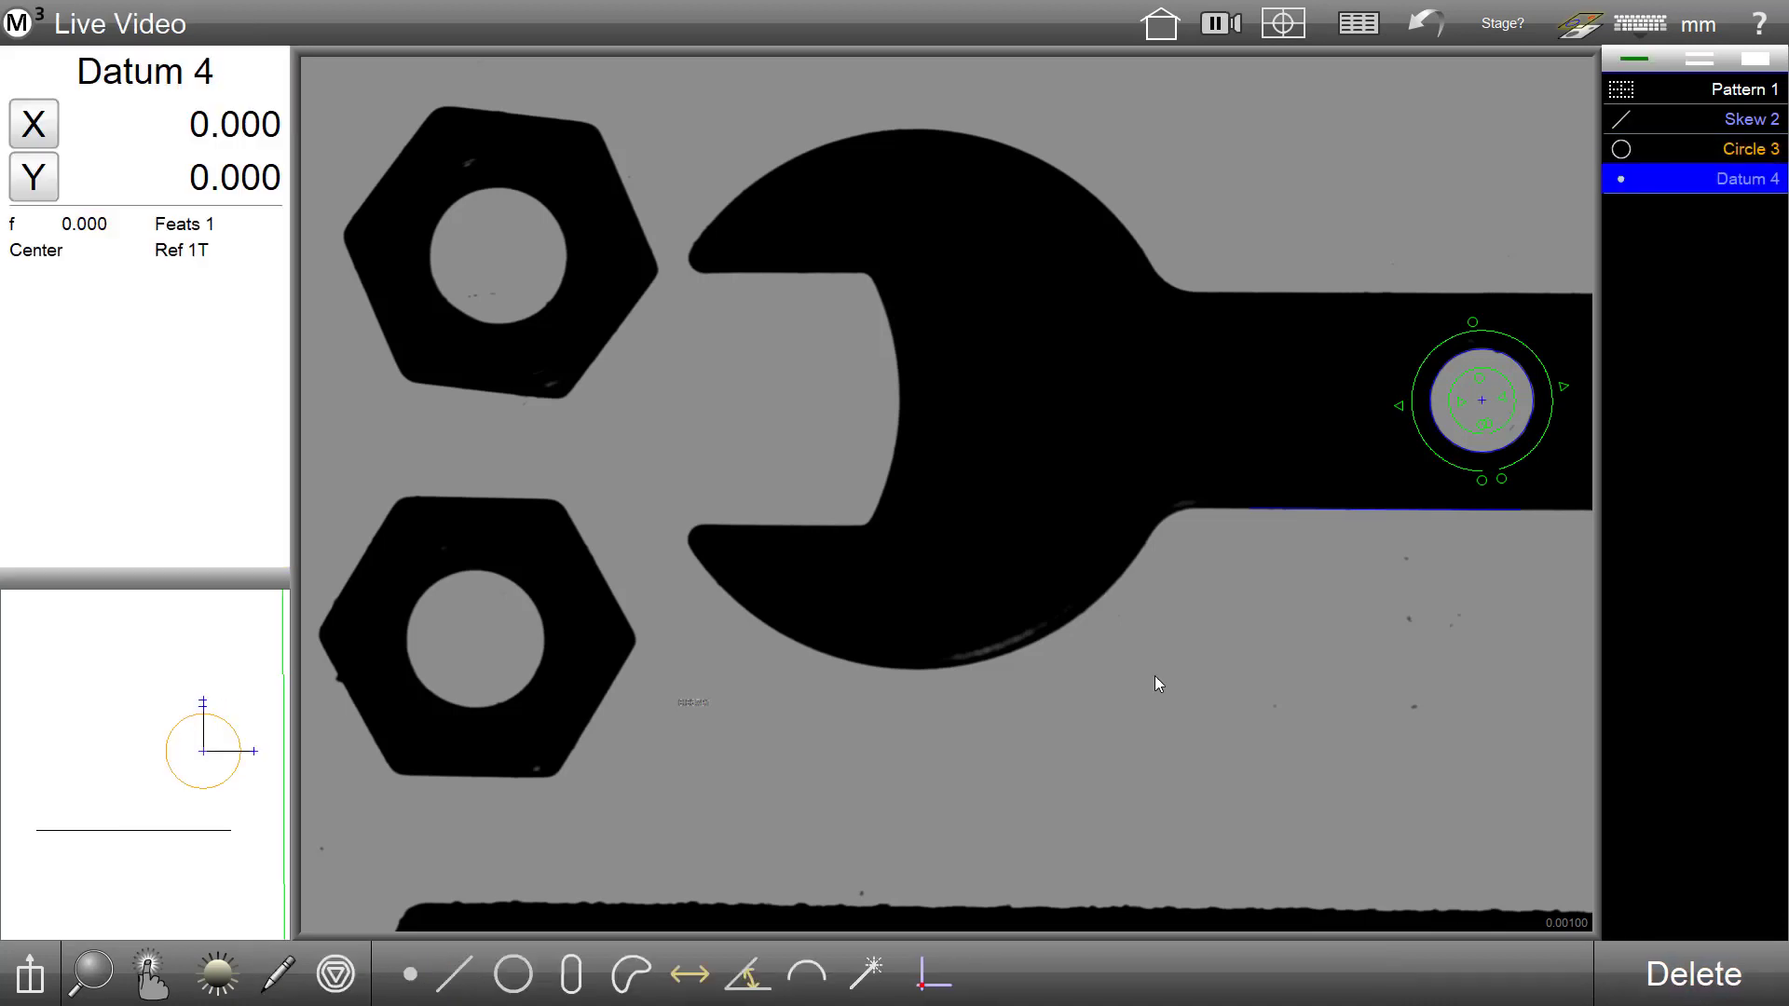
pyautogui.click(1043, 706)
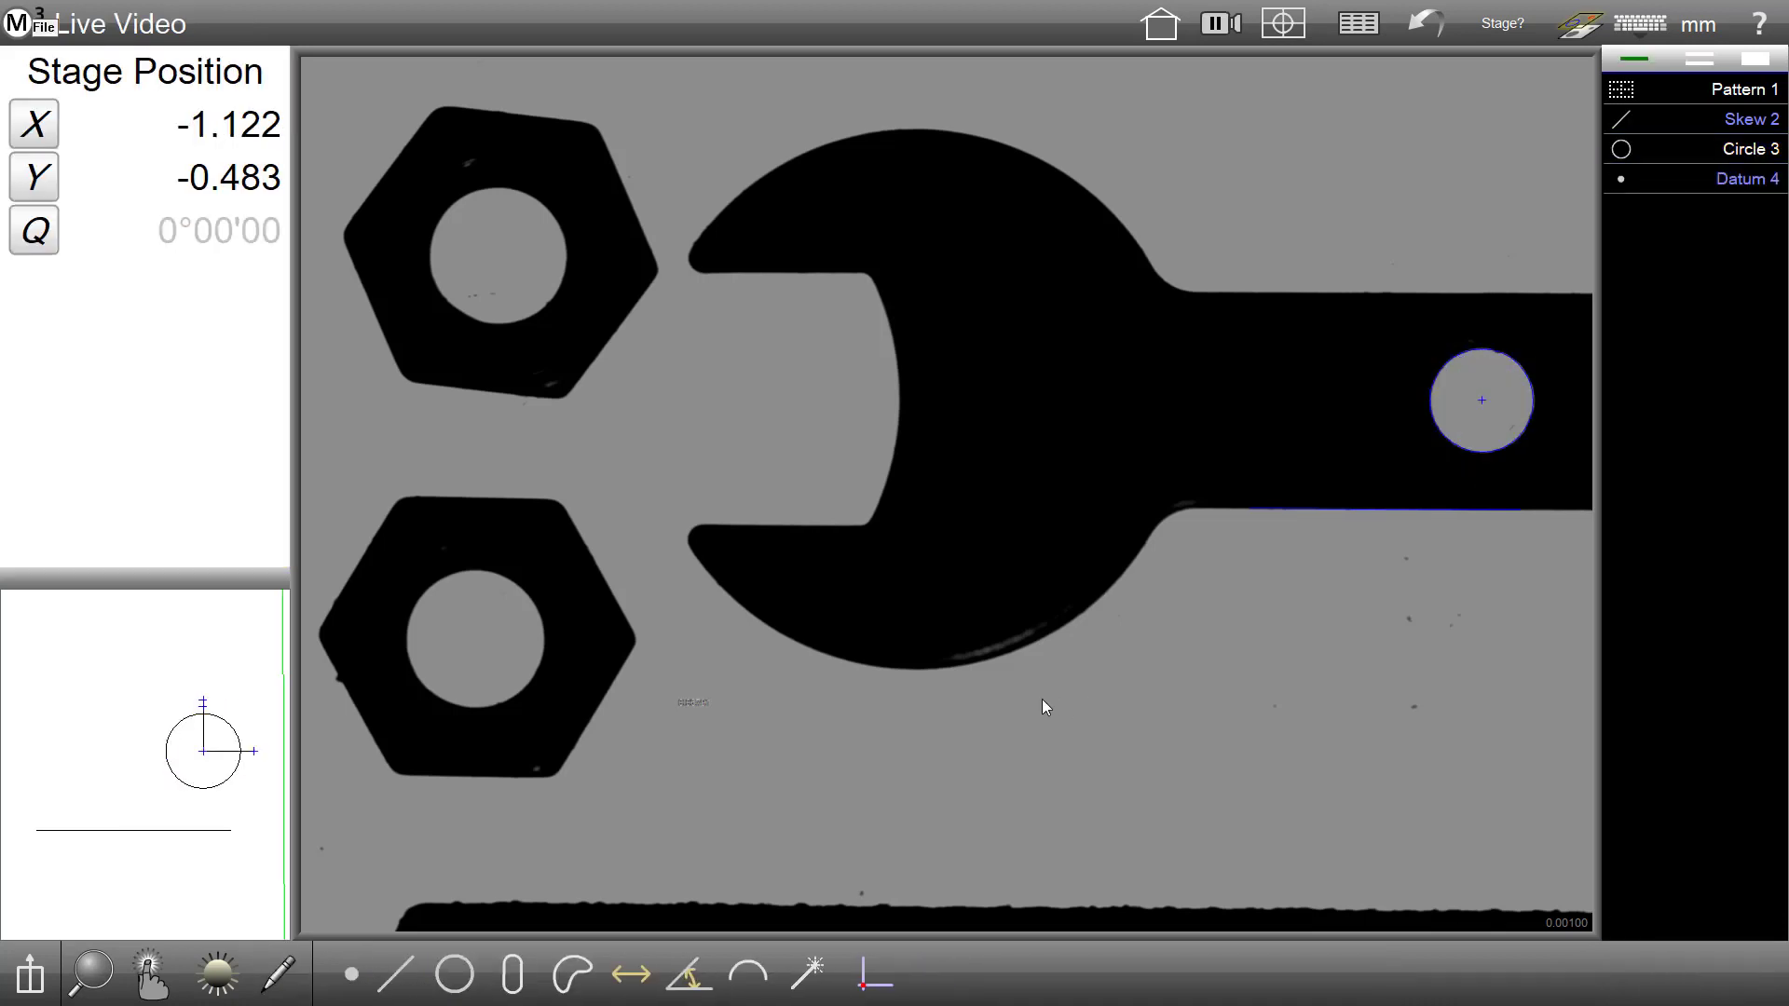
# Multi-Measure the wrench with circle detection on, finding Lines 5–9 and Circle 10
pyautogui.click(807, 971)
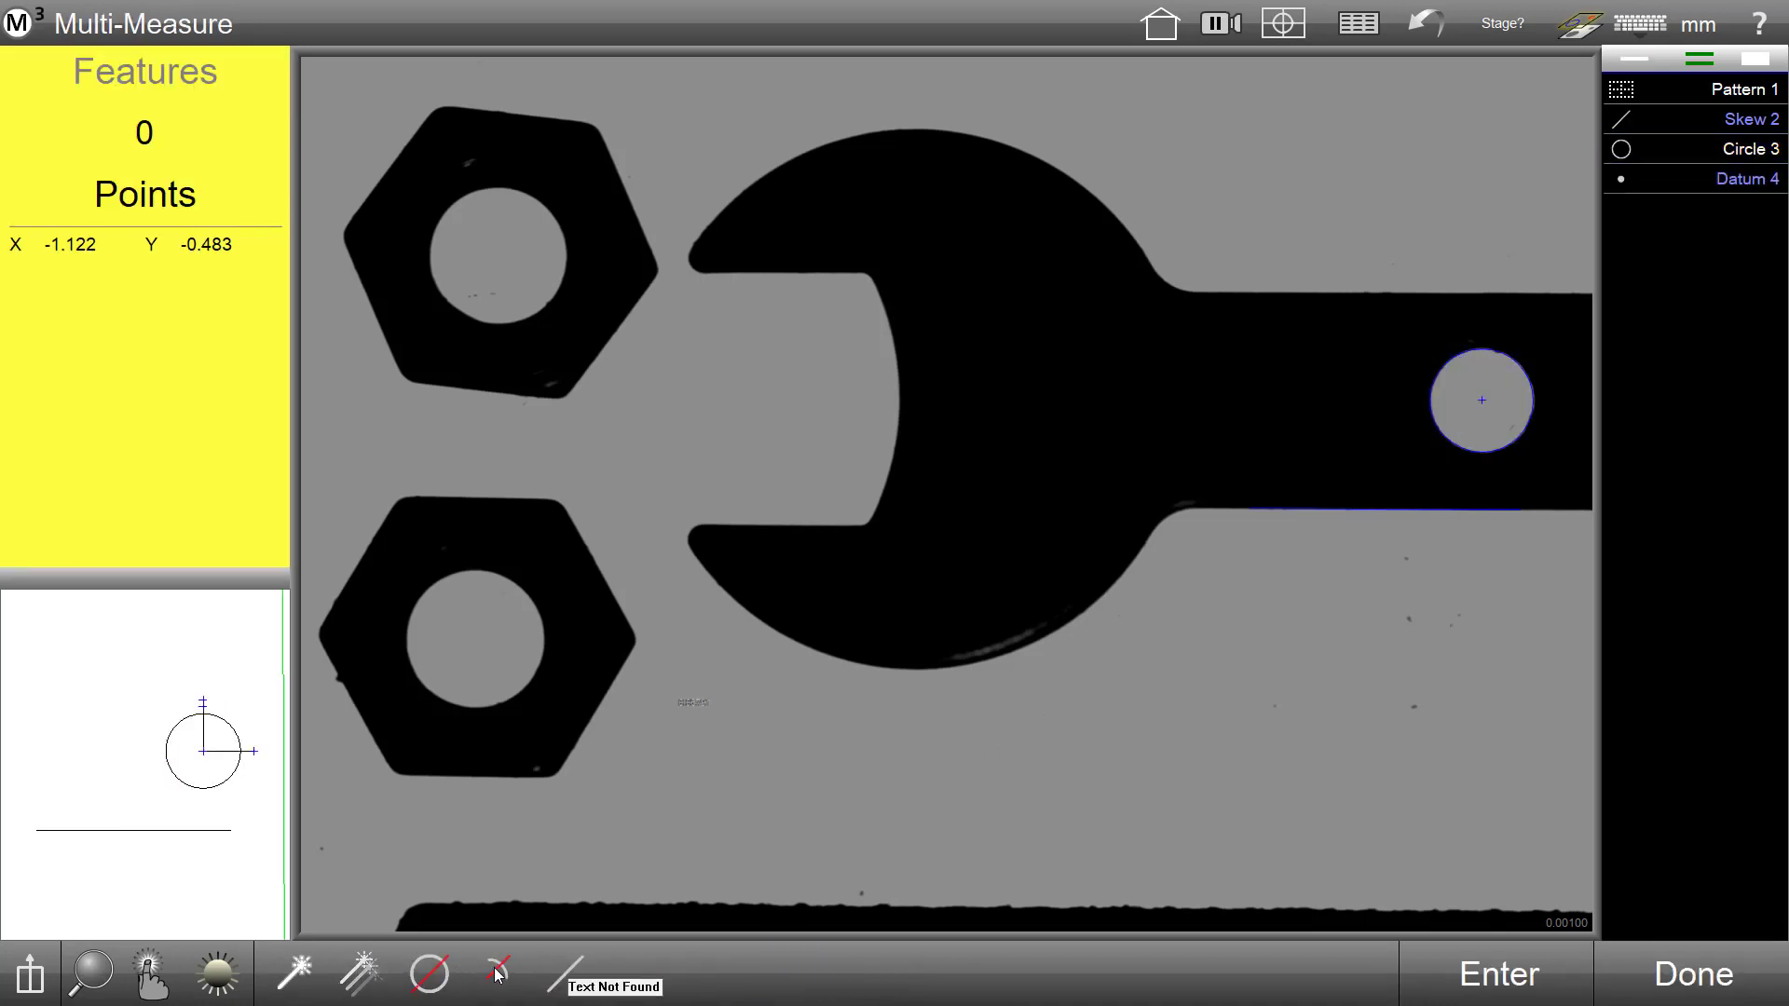
pyautogui.click(433, 976)
pyautogui.moveTo(655, 792); pyautogui.dragTo(1565, 93)
pyautogui.click(1019, 482)
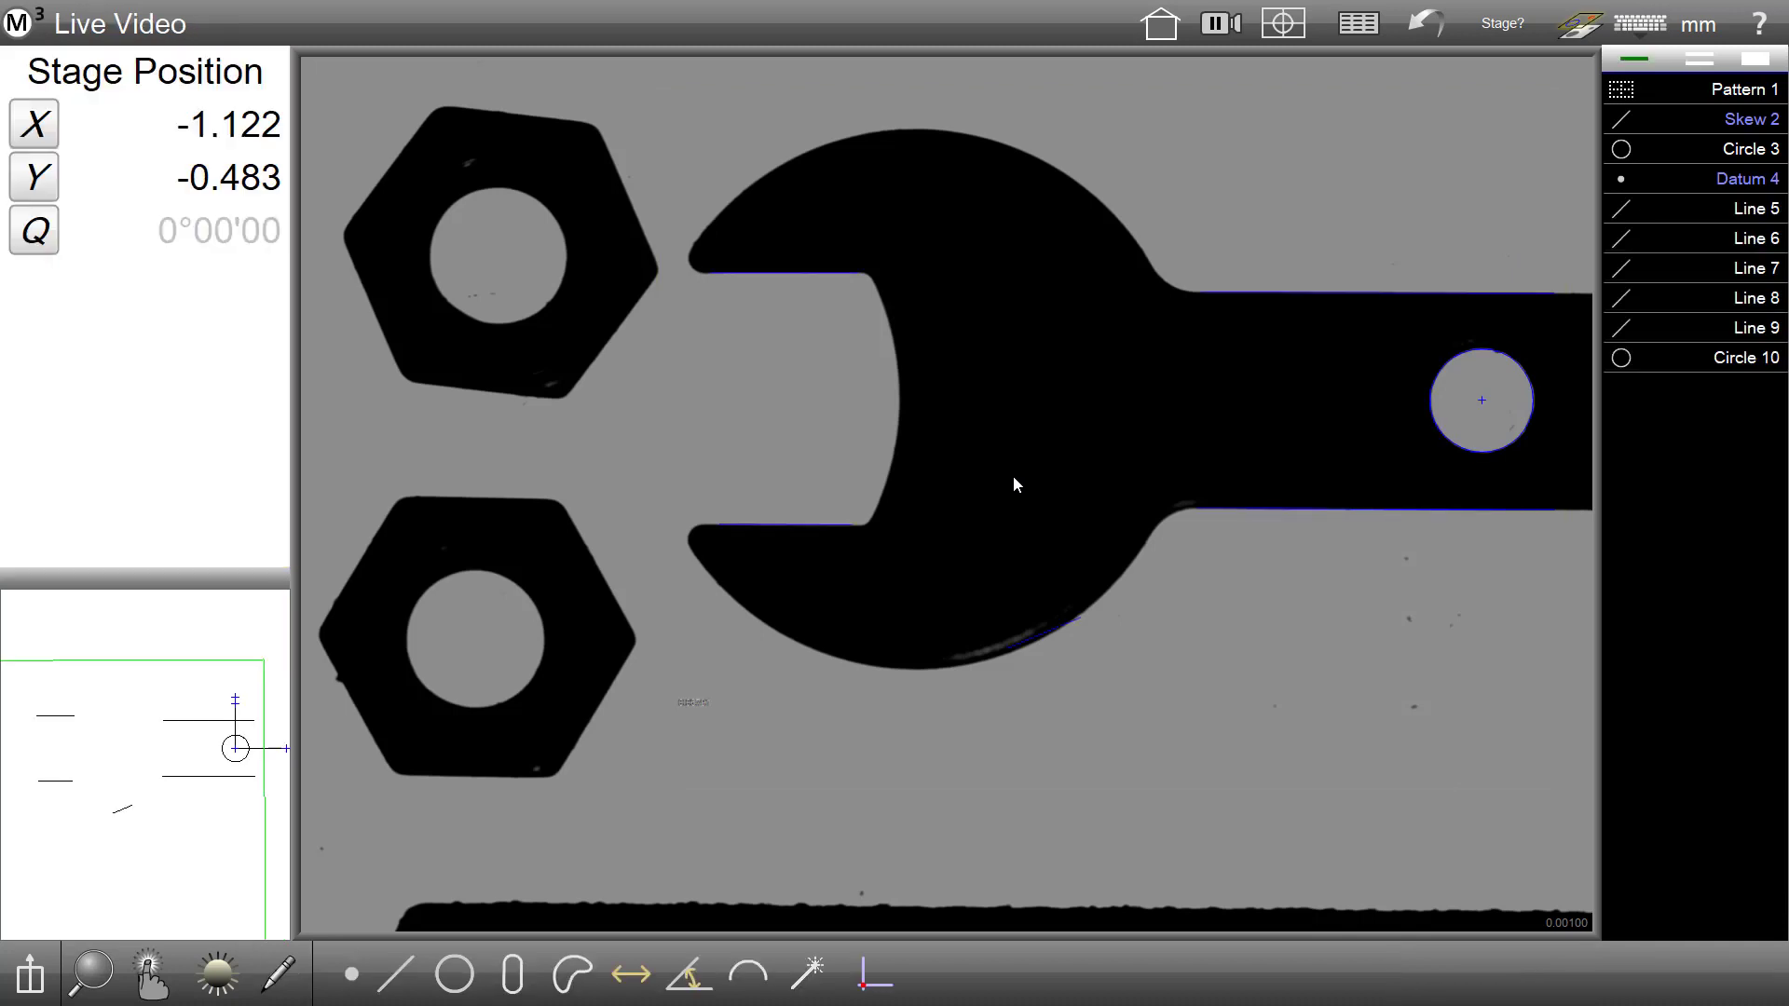
# Delete Circle 10 and the found Lines 5–9, leaving four features
pyautogui.click(1701, 366)
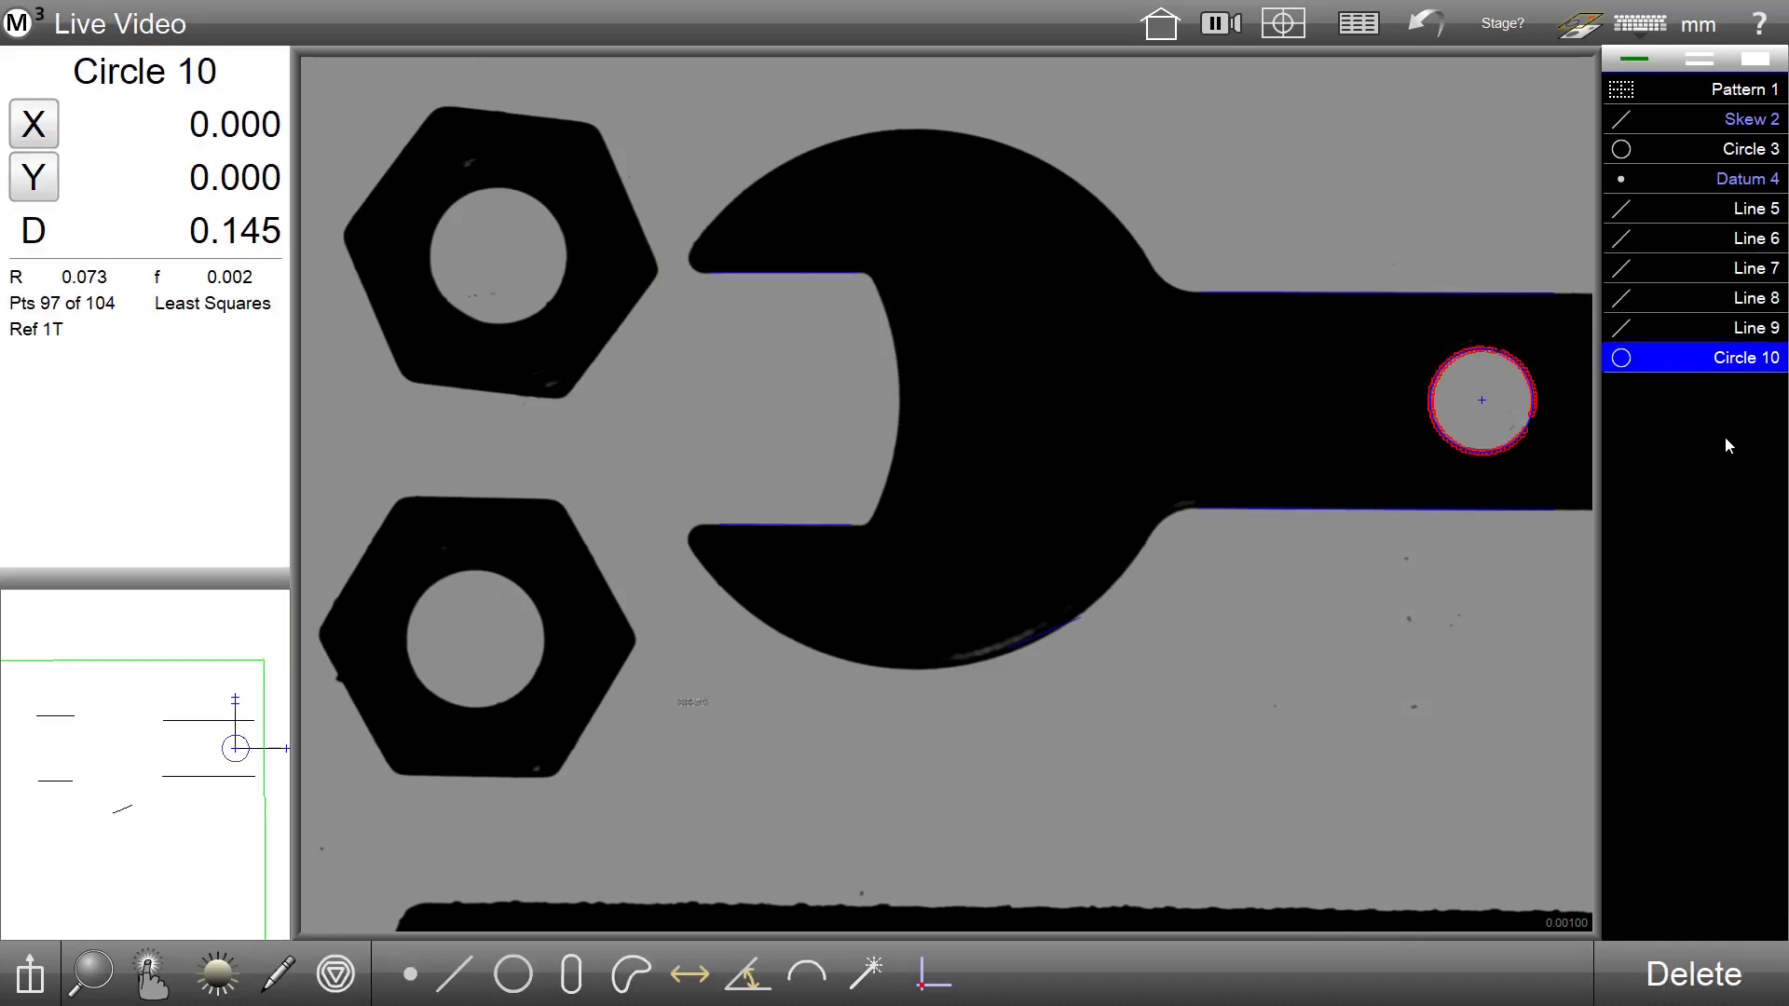
pyautogui.click(1693, 974)
pyautogui.click(1693, 973)
pyautogui.click(1694, 973)
pyautogui.click(1693, 974)
pyautogui.click(1694, 974)
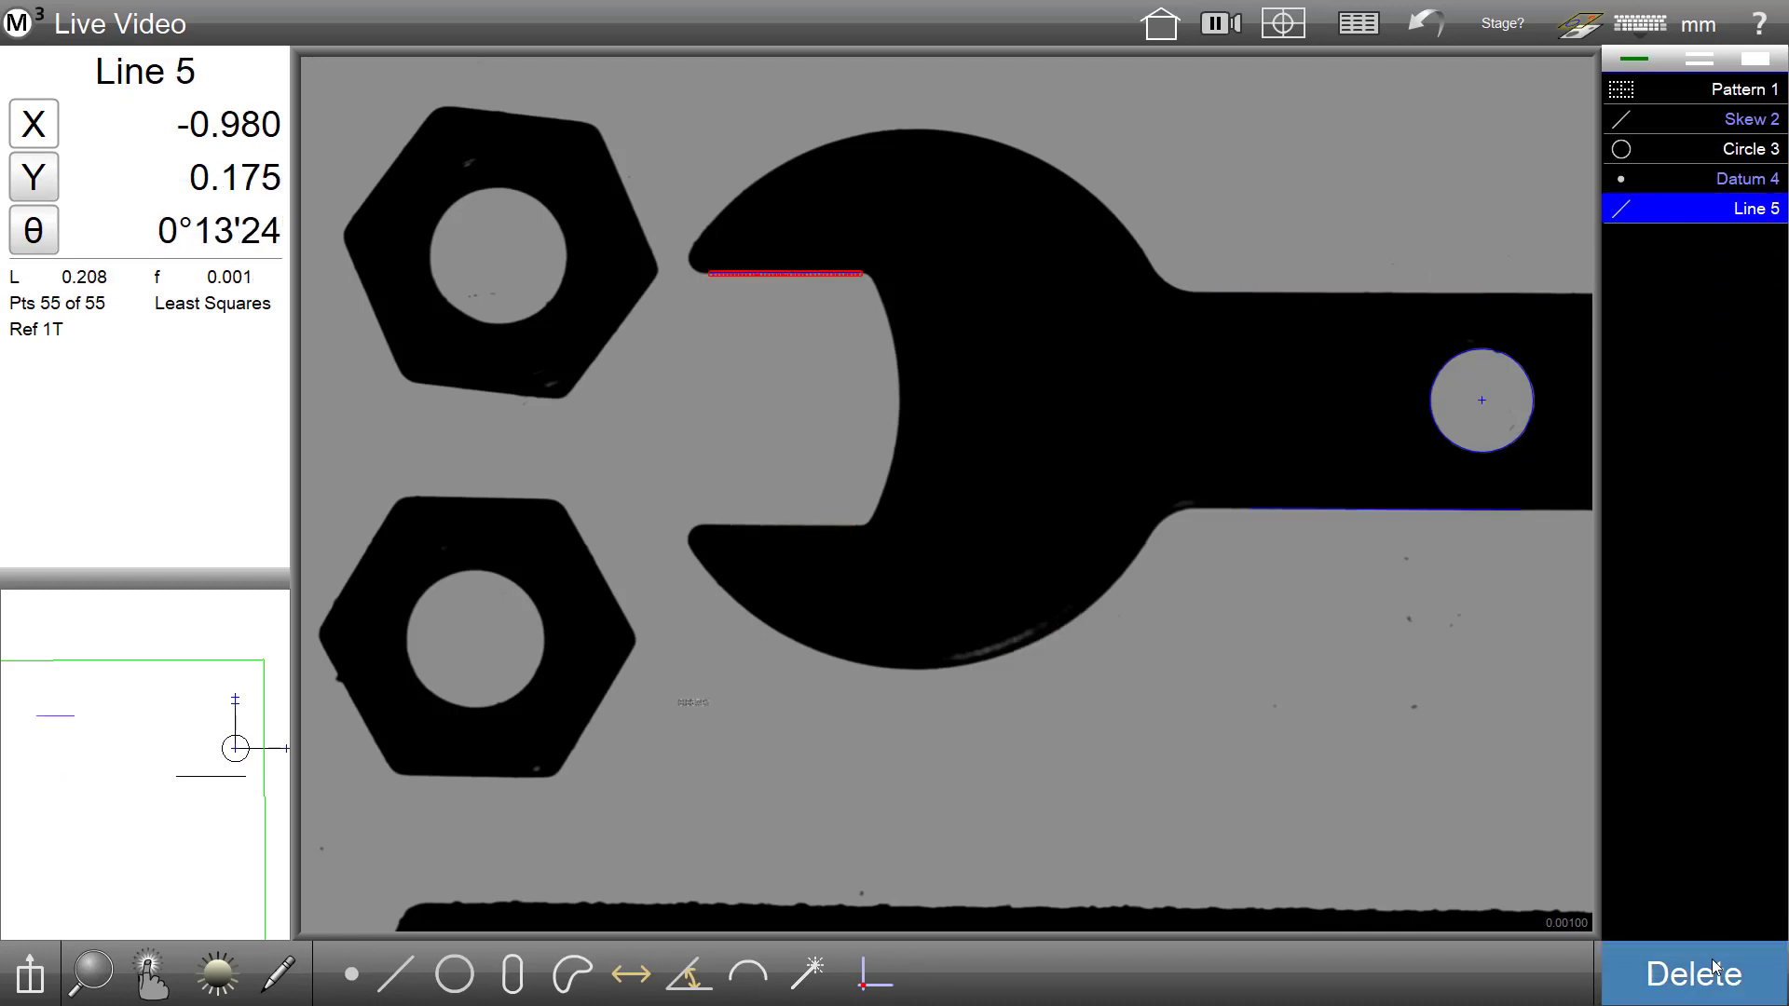
pyautogui.click(1694, 974)
pyautogui.click(862, 974)
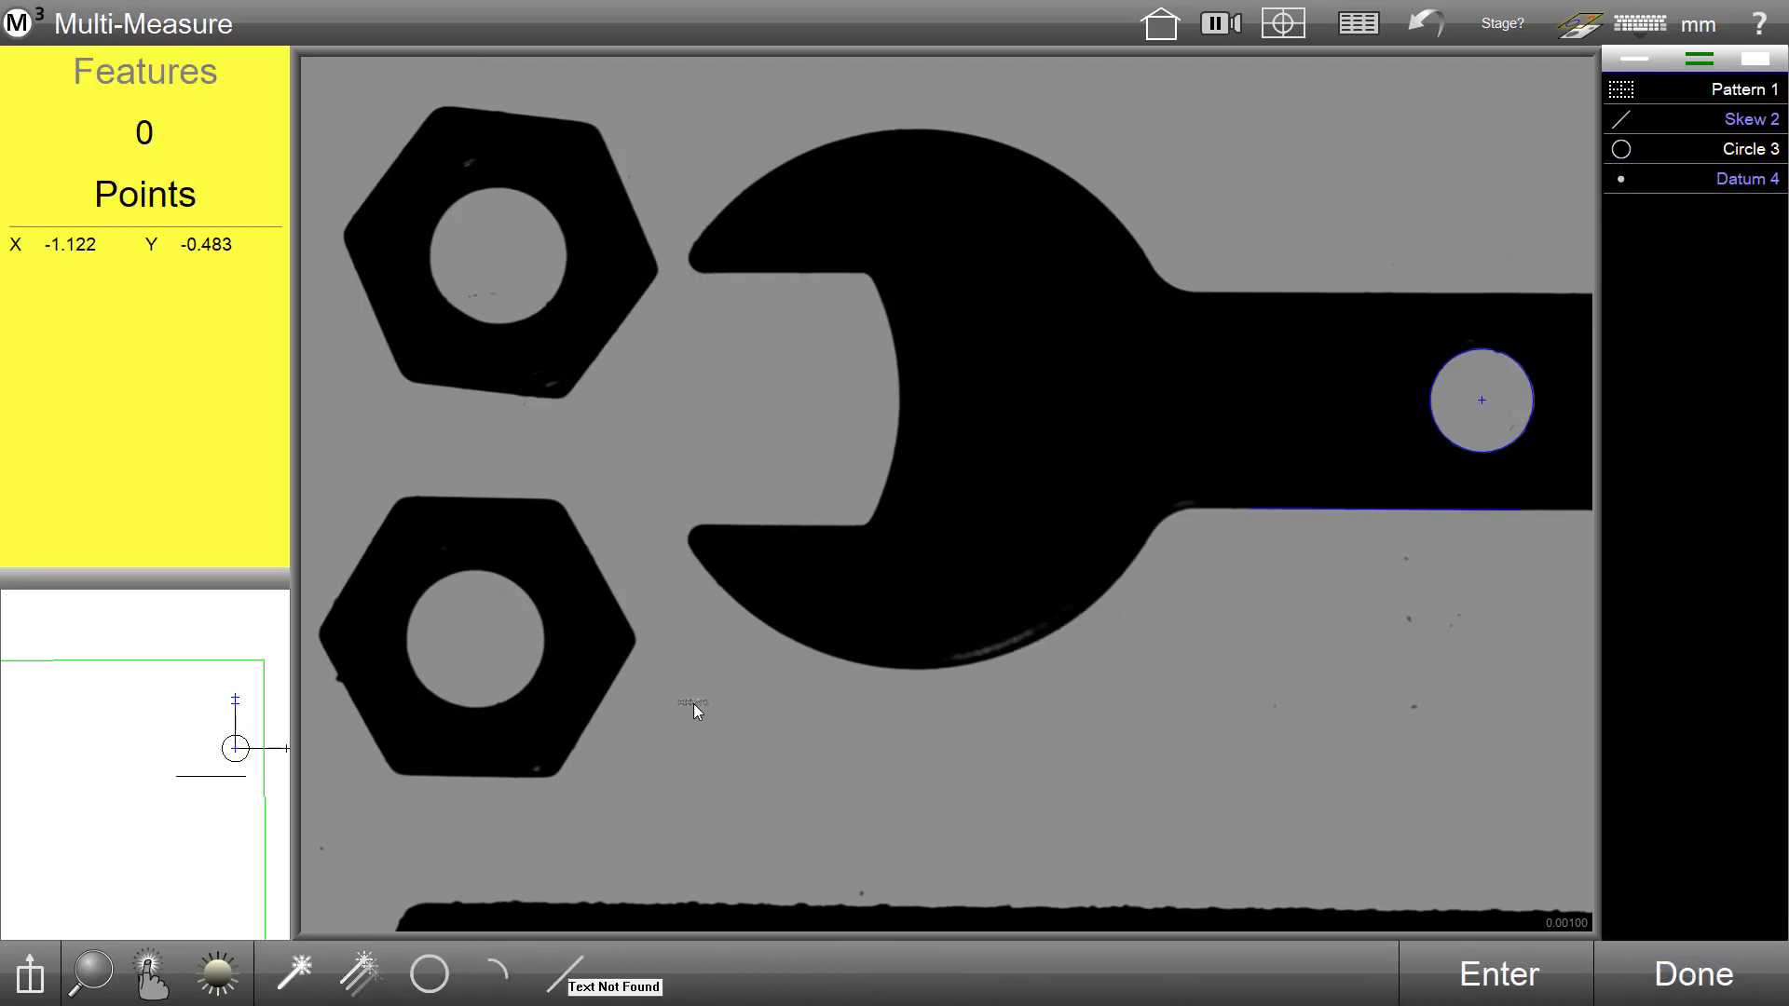
# Auto-find Lines 5–9, Arcs 10–13, Circle 14 and Arcs 15–16 on the wrench head, then play back Part9
pyautogui.moveTo(675, 742); pyautogui.dragTo(1553, 111)
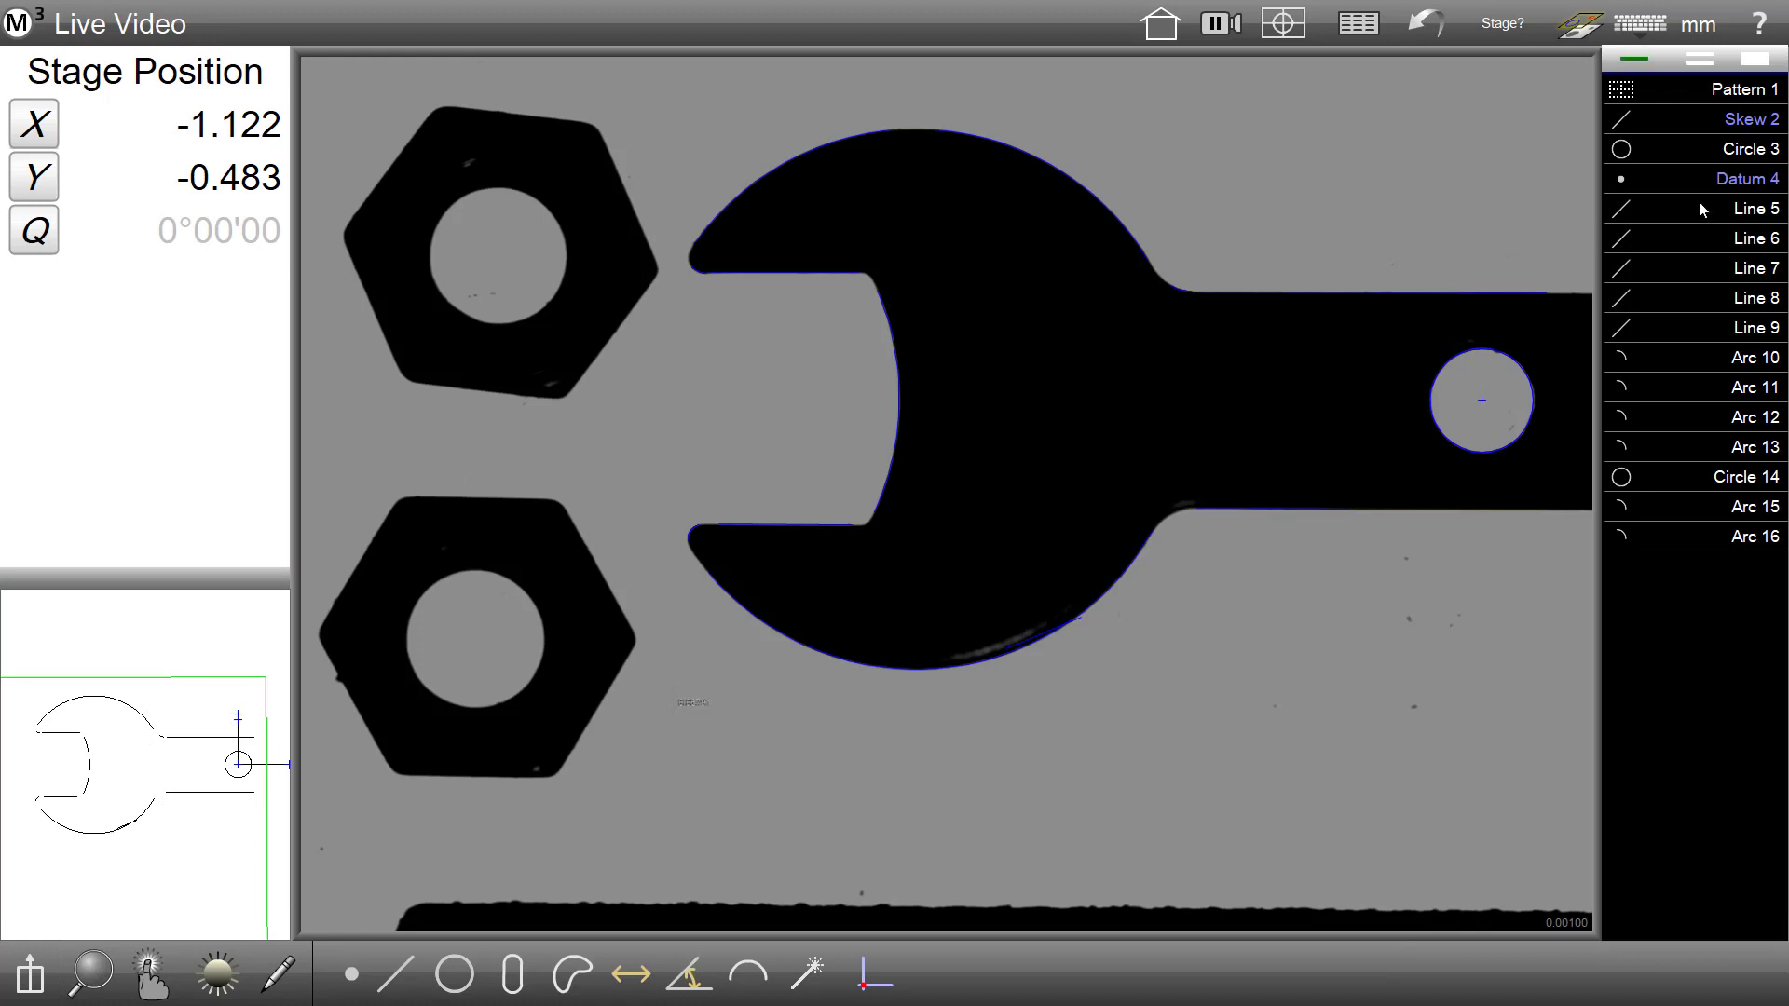
pyautogui.click(37, 22)
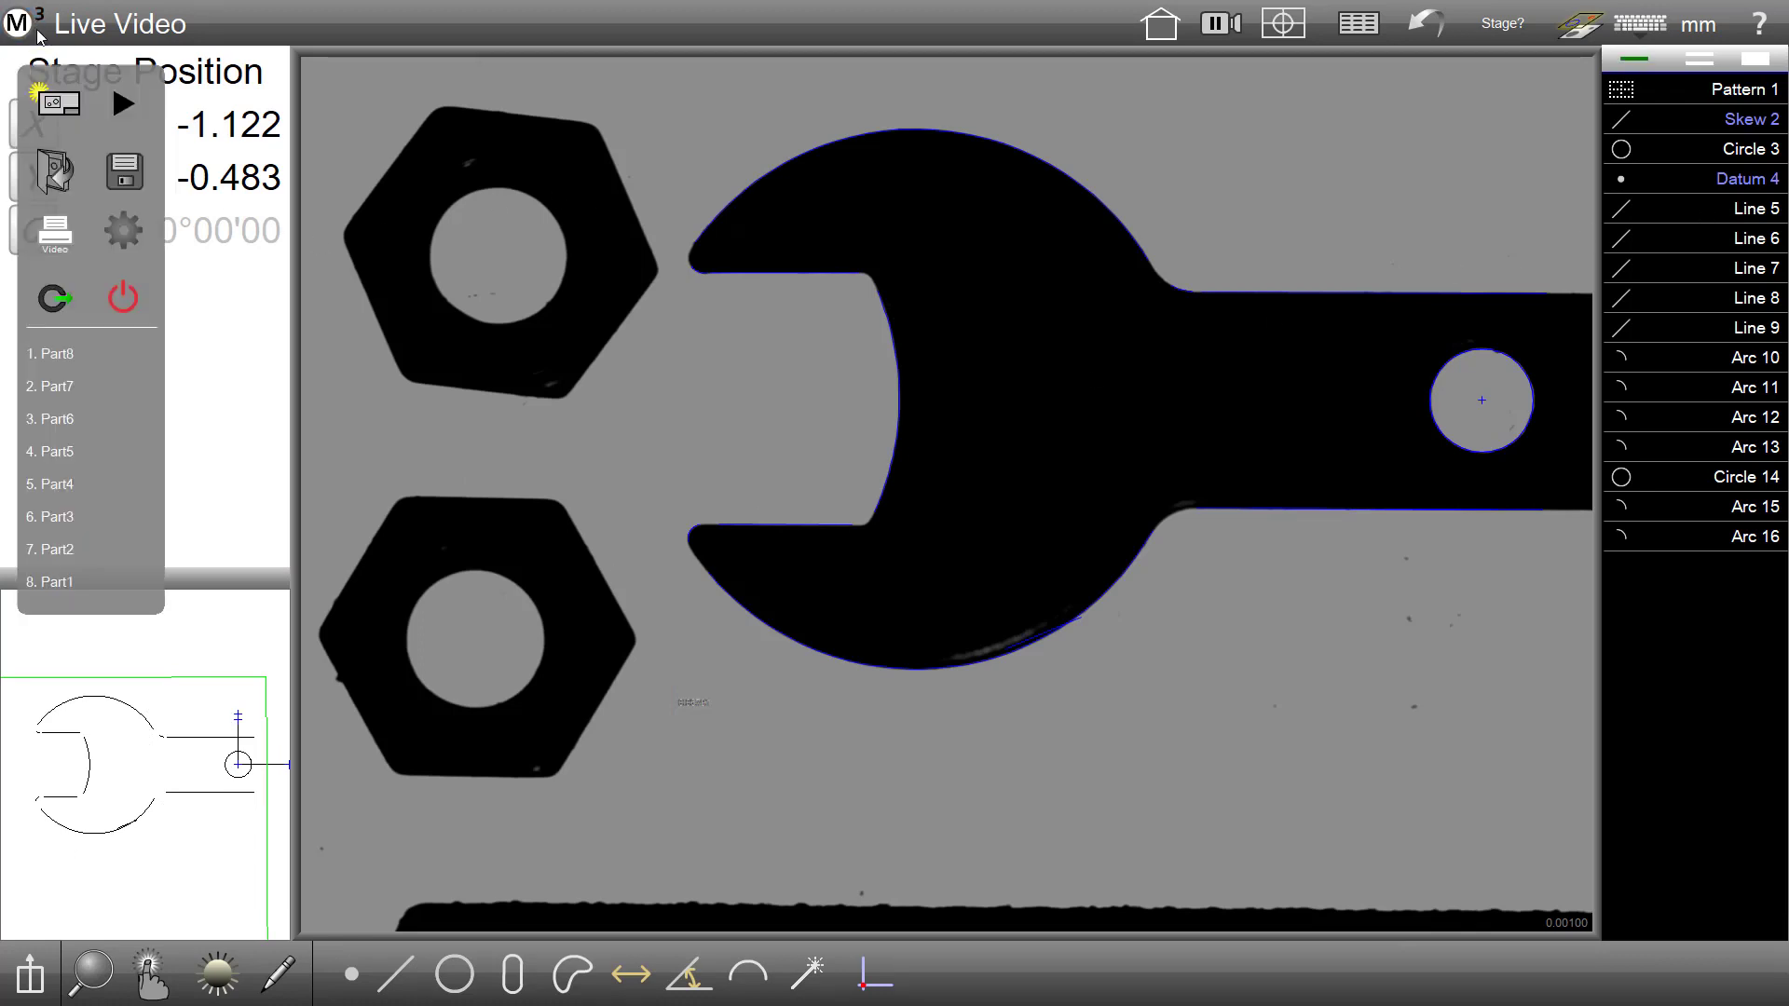
pyautogui.click(118, 104)
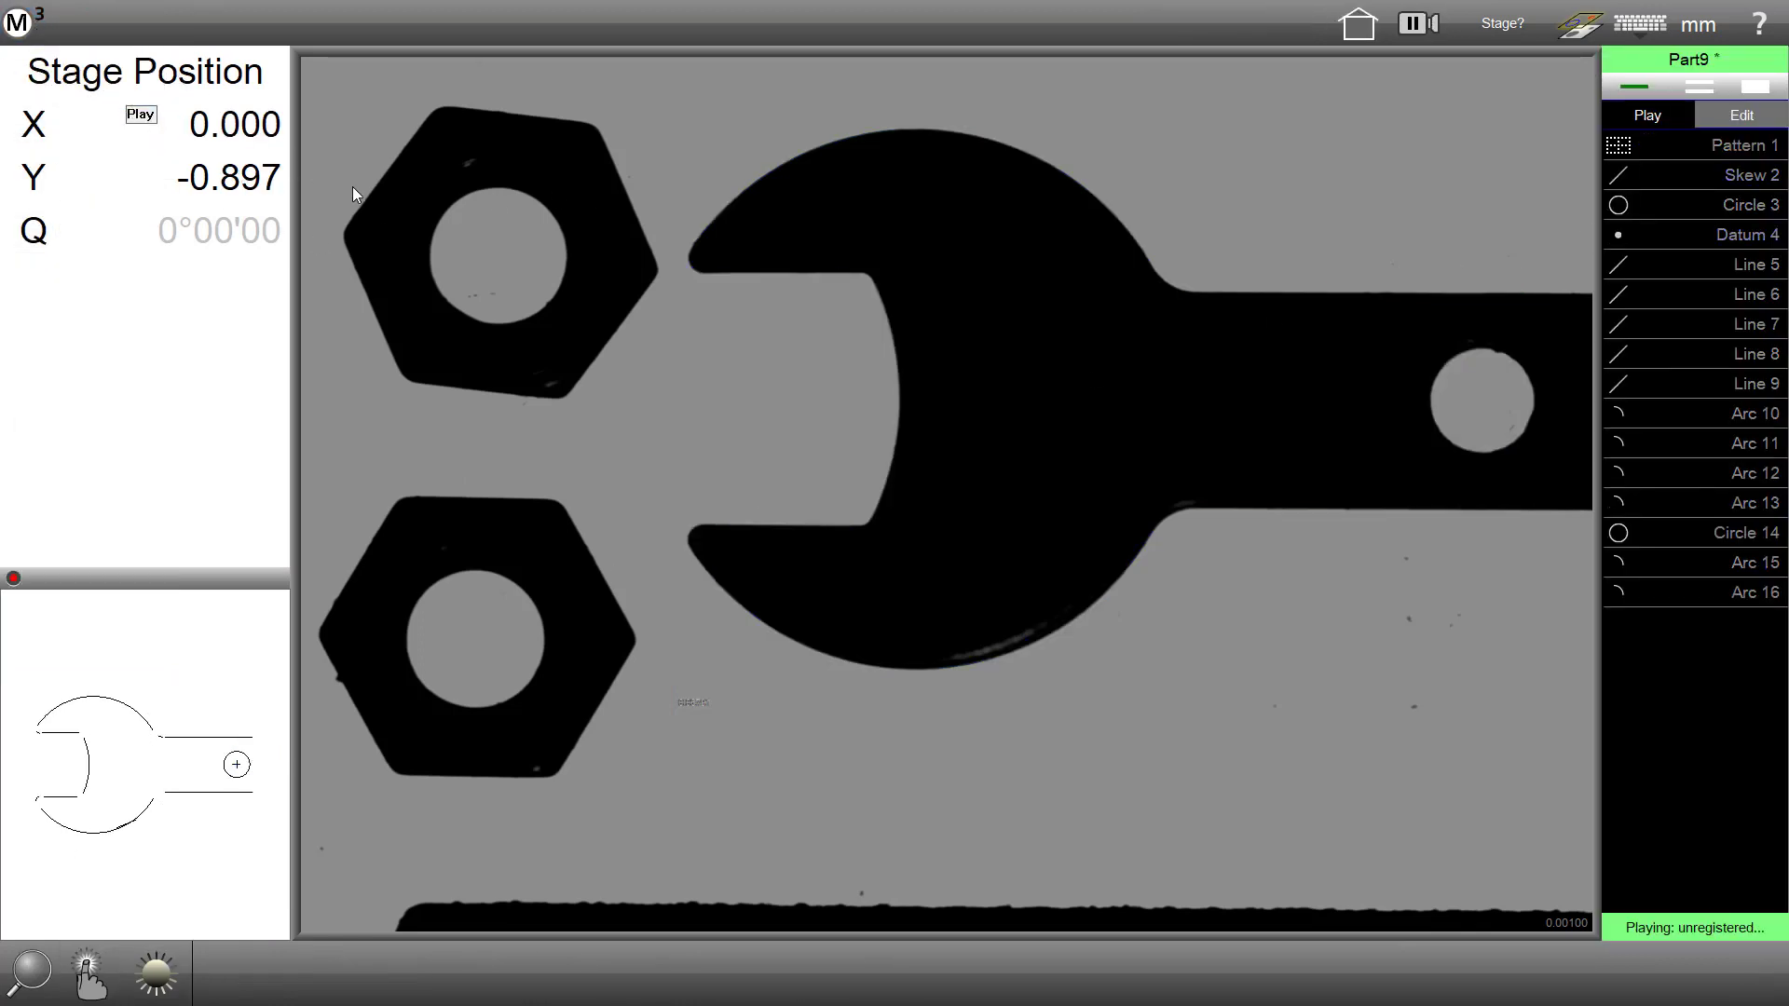